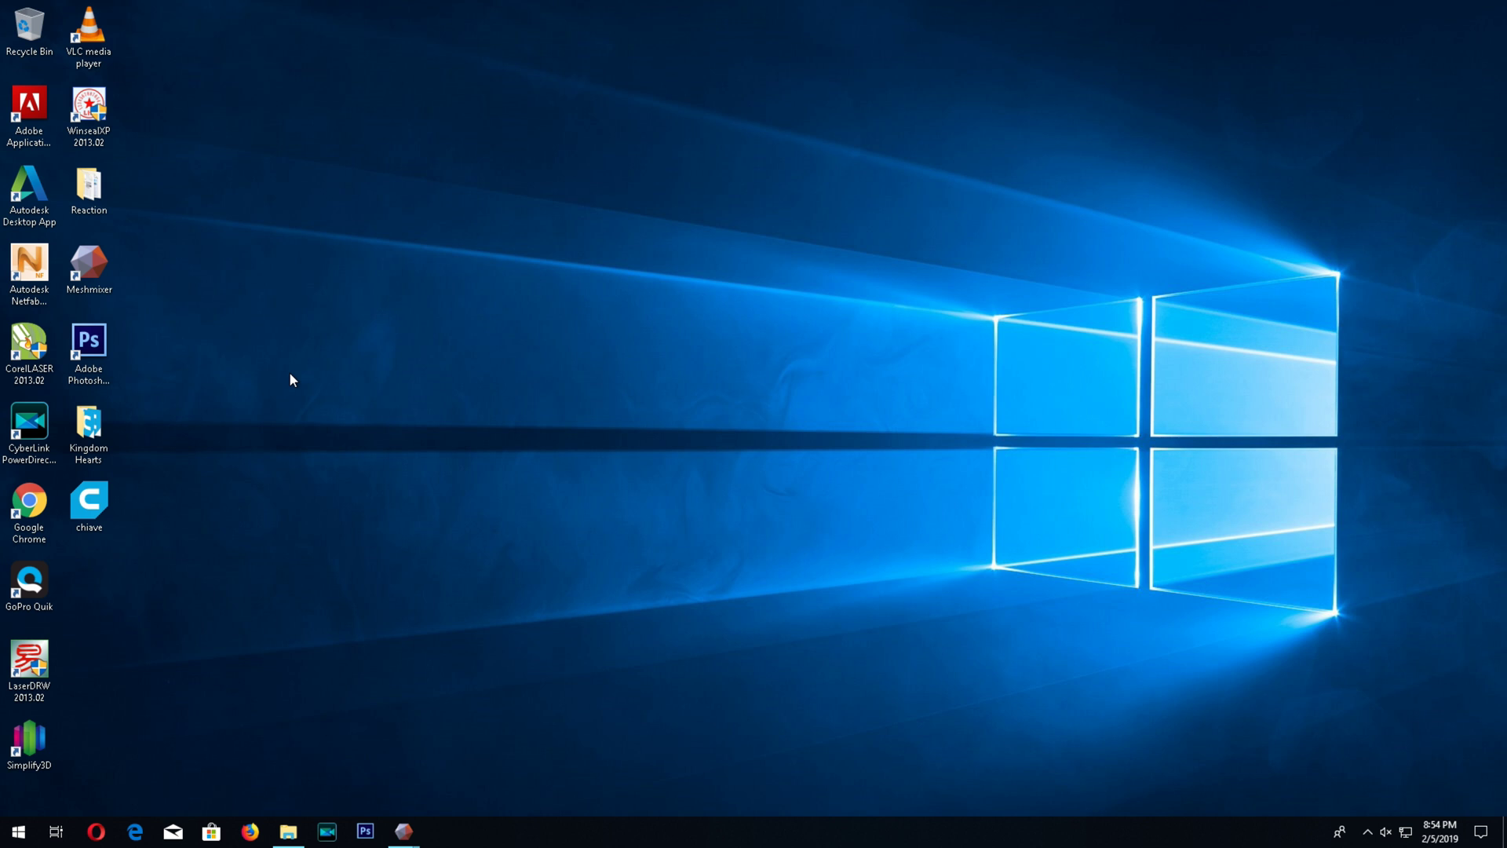
Open the chiave project from the desktop in Cura, dismiss the data collection notice, and slice the key model.
double_click(92, 500)
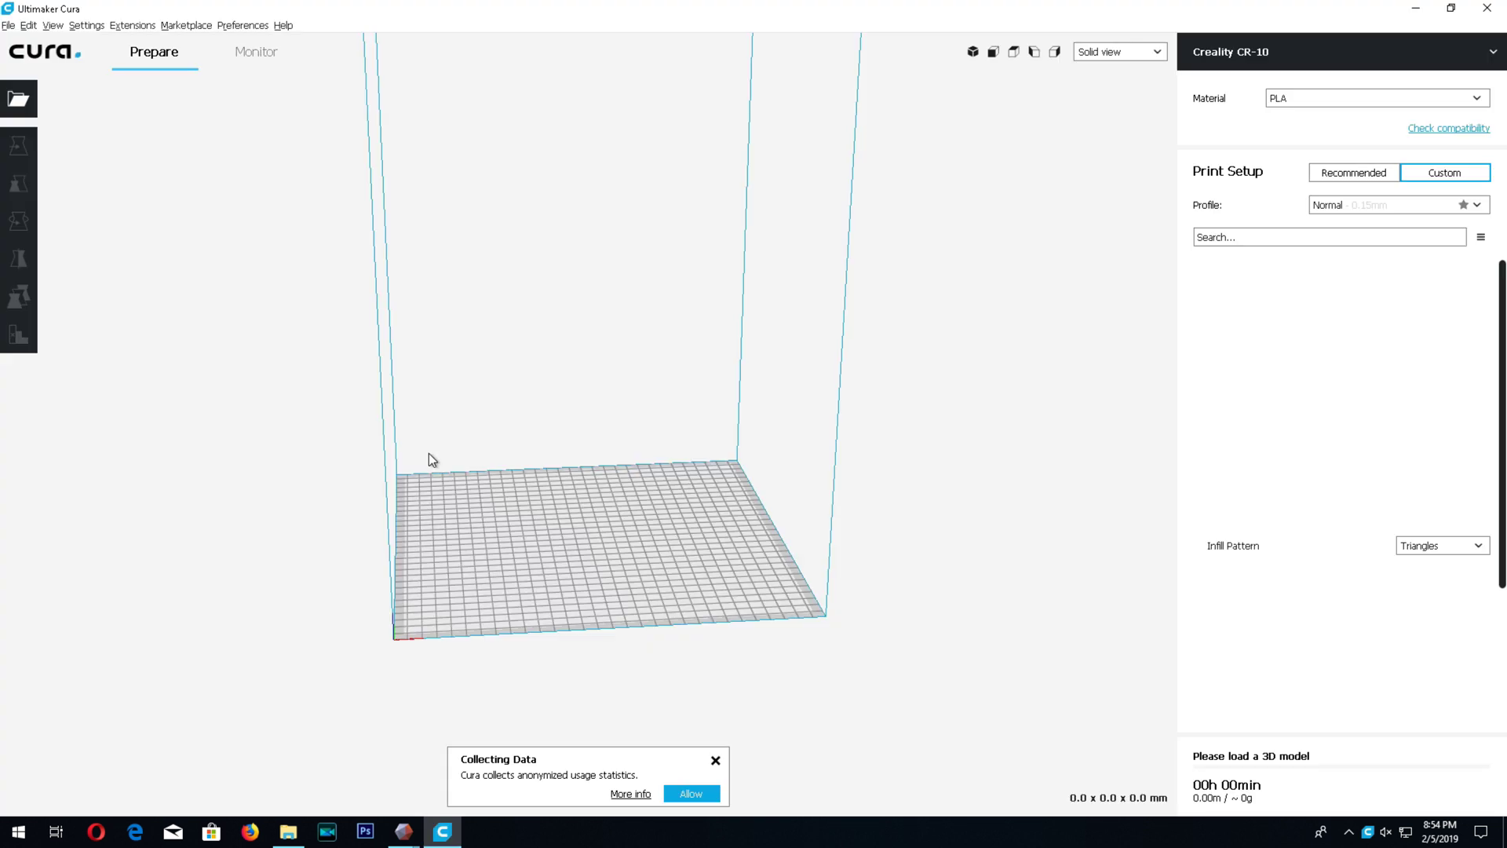
left_click(625, 524)
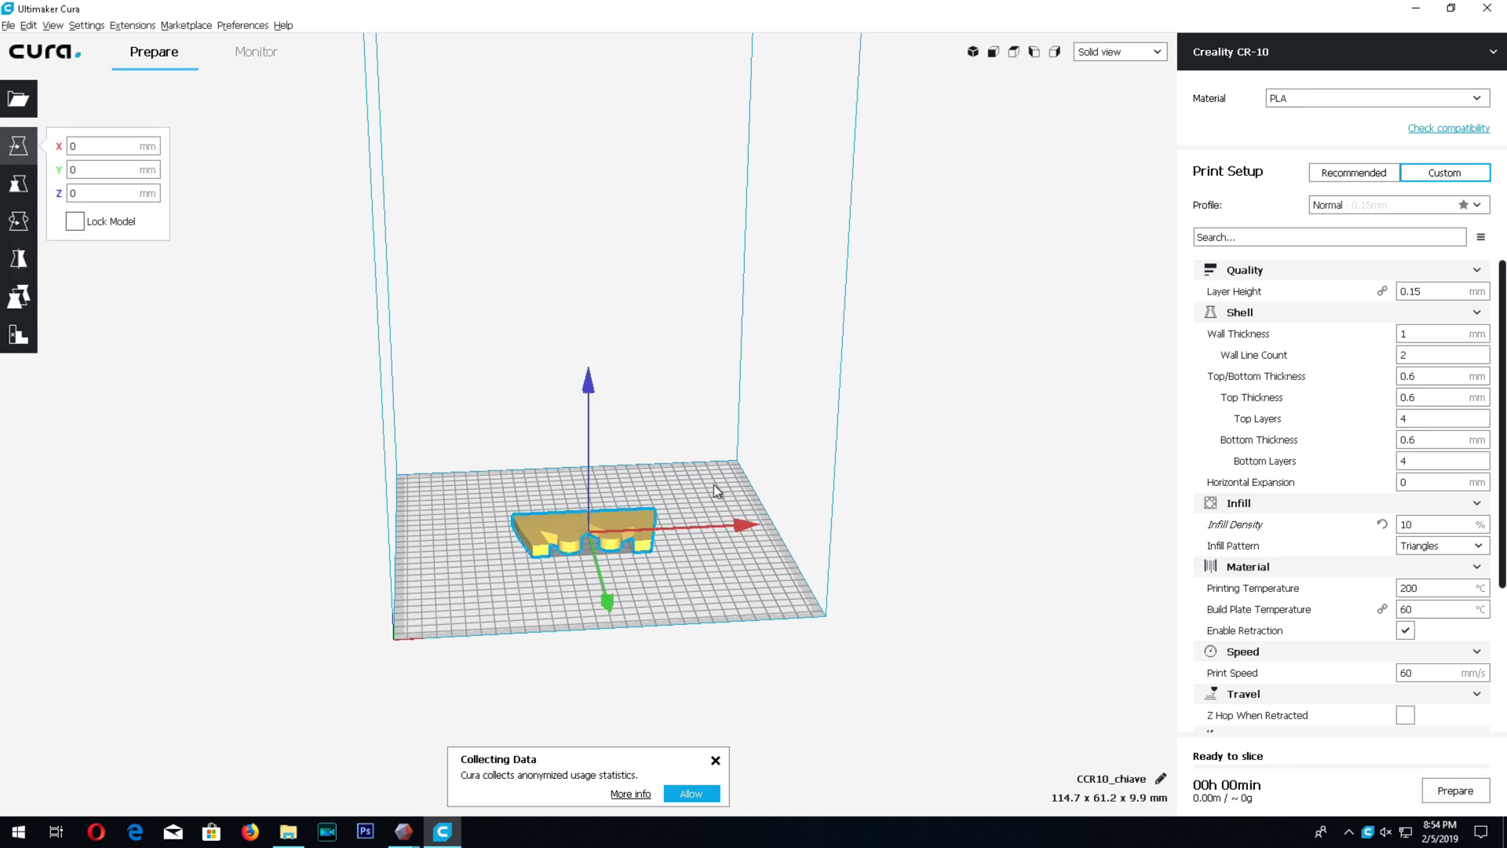
right_click_drag(713, 483, 637, 499)
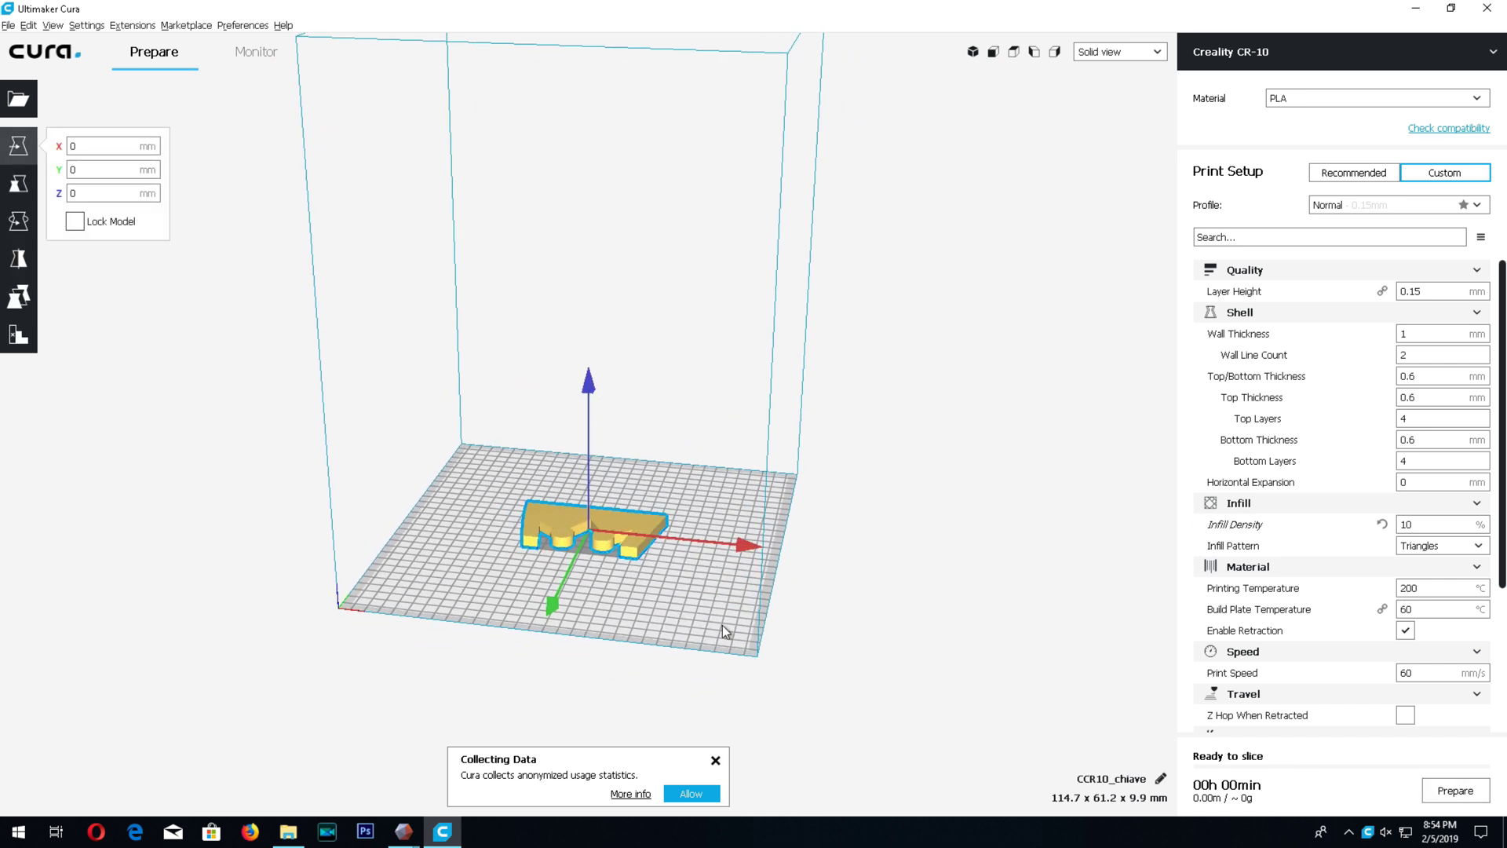
left_click(715, 760)
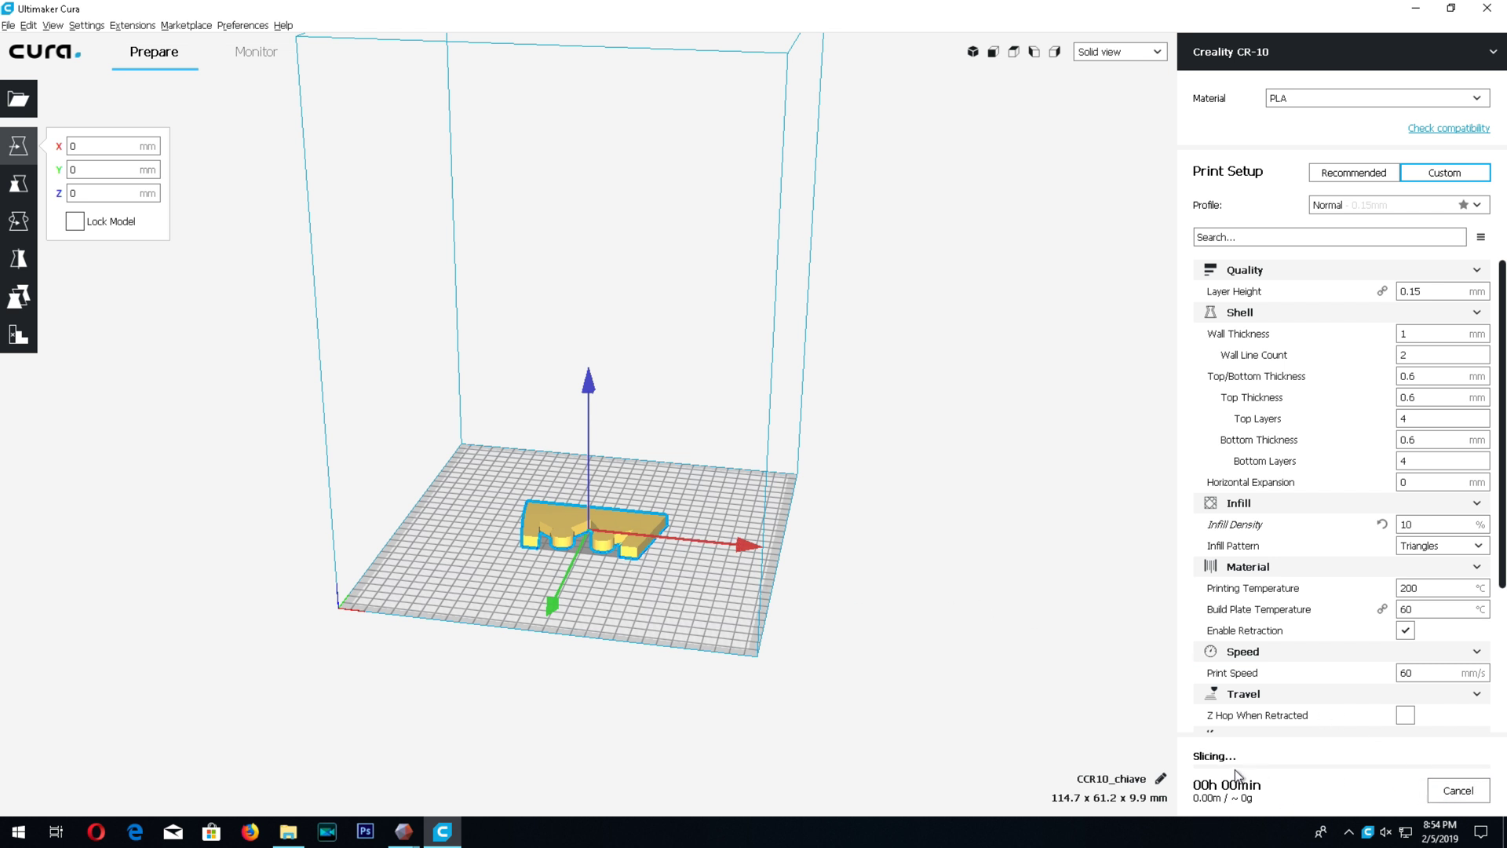
mouse_move(1267, 791)
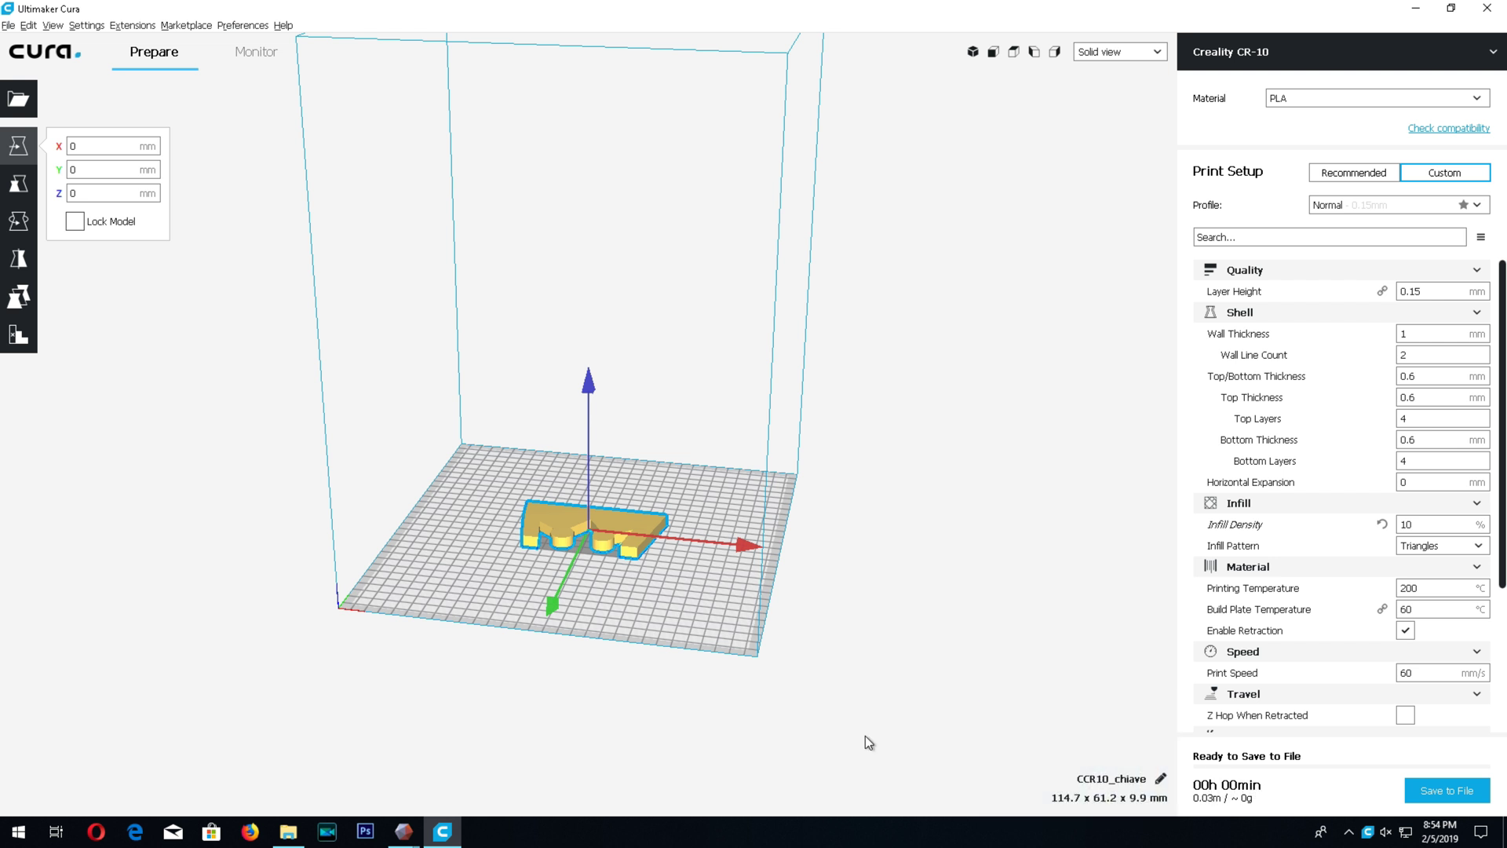
Replace the key model on the build plate with all the STL parts from the Kingdom Hearts folder.
left_click(287, 839)
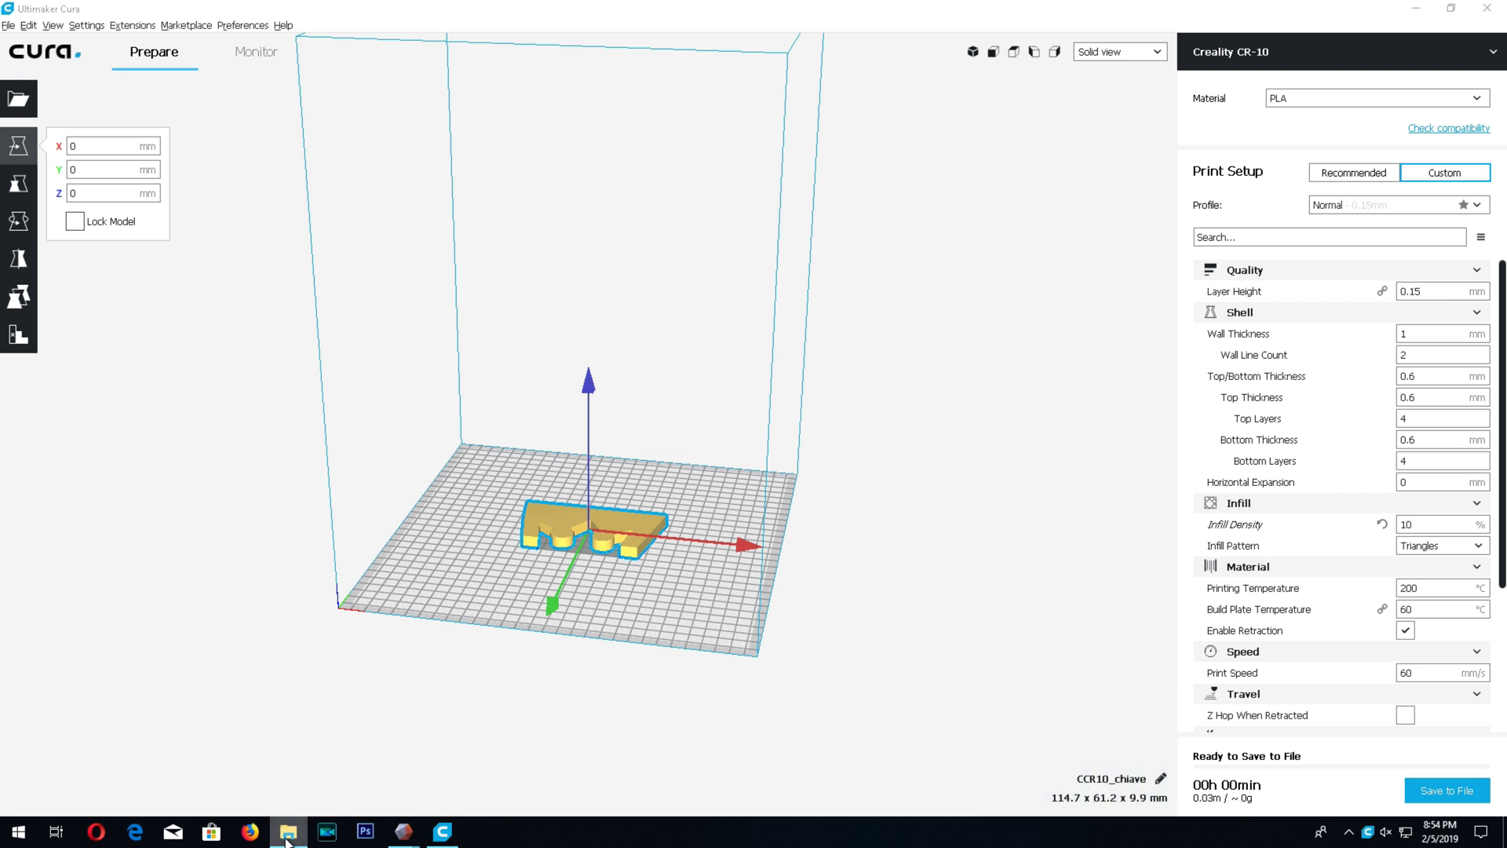
double_click(541, 15)
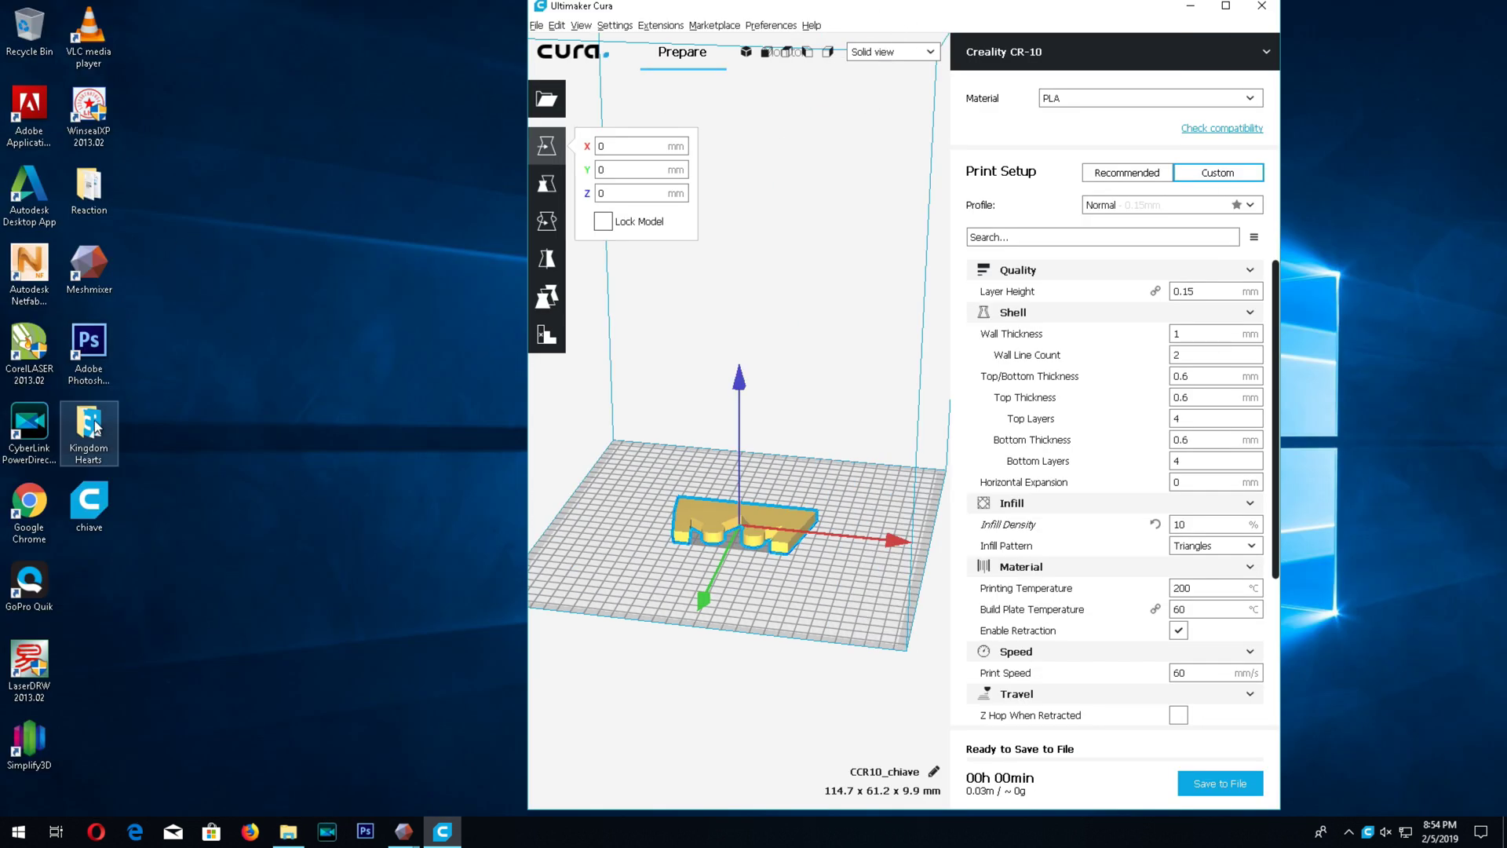
double_click(92, 421)
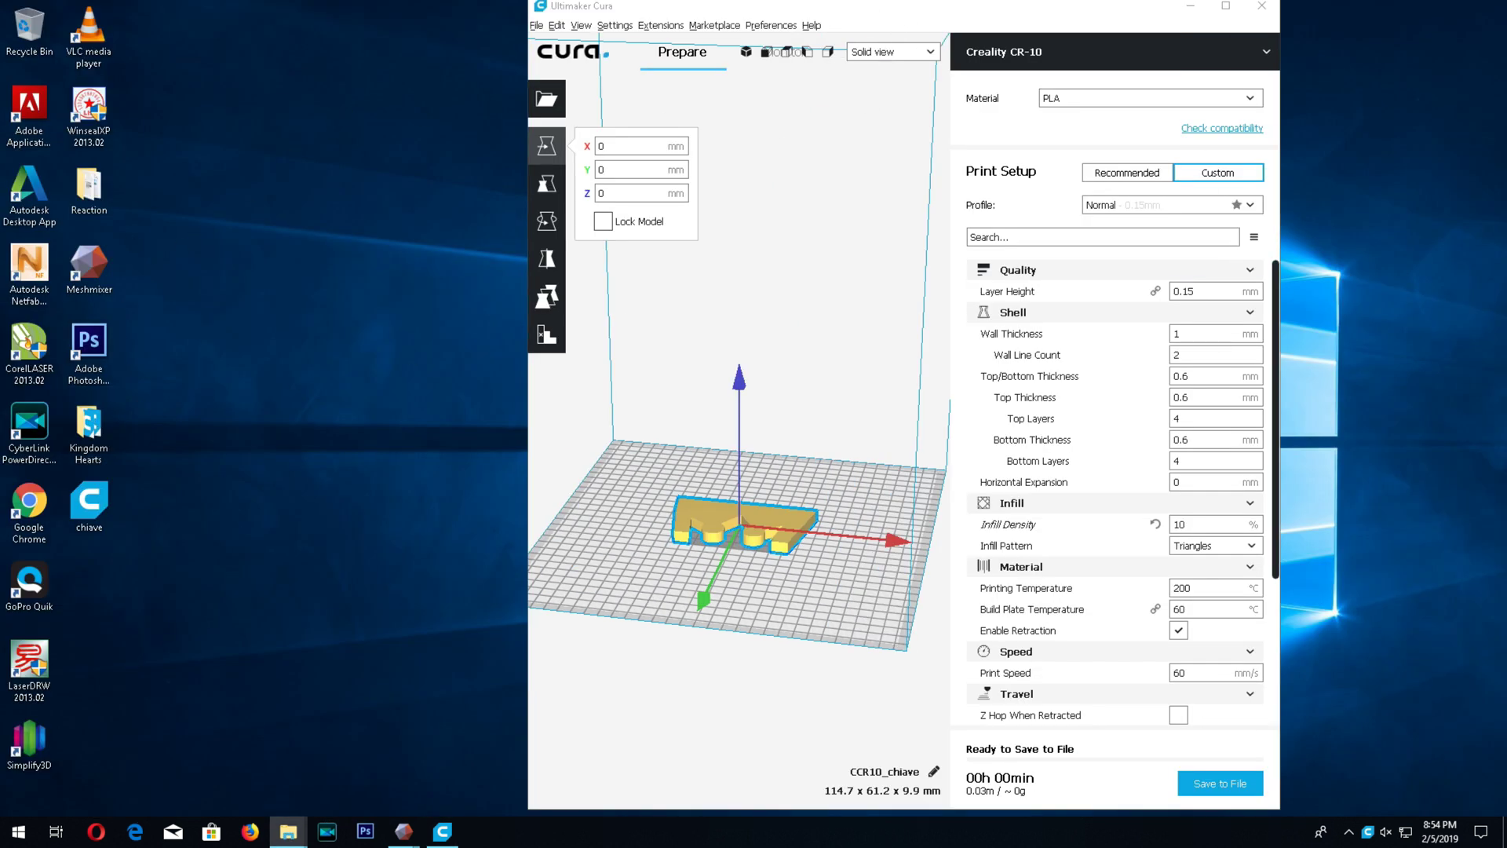
left_click(727, 522)
key("Delete")
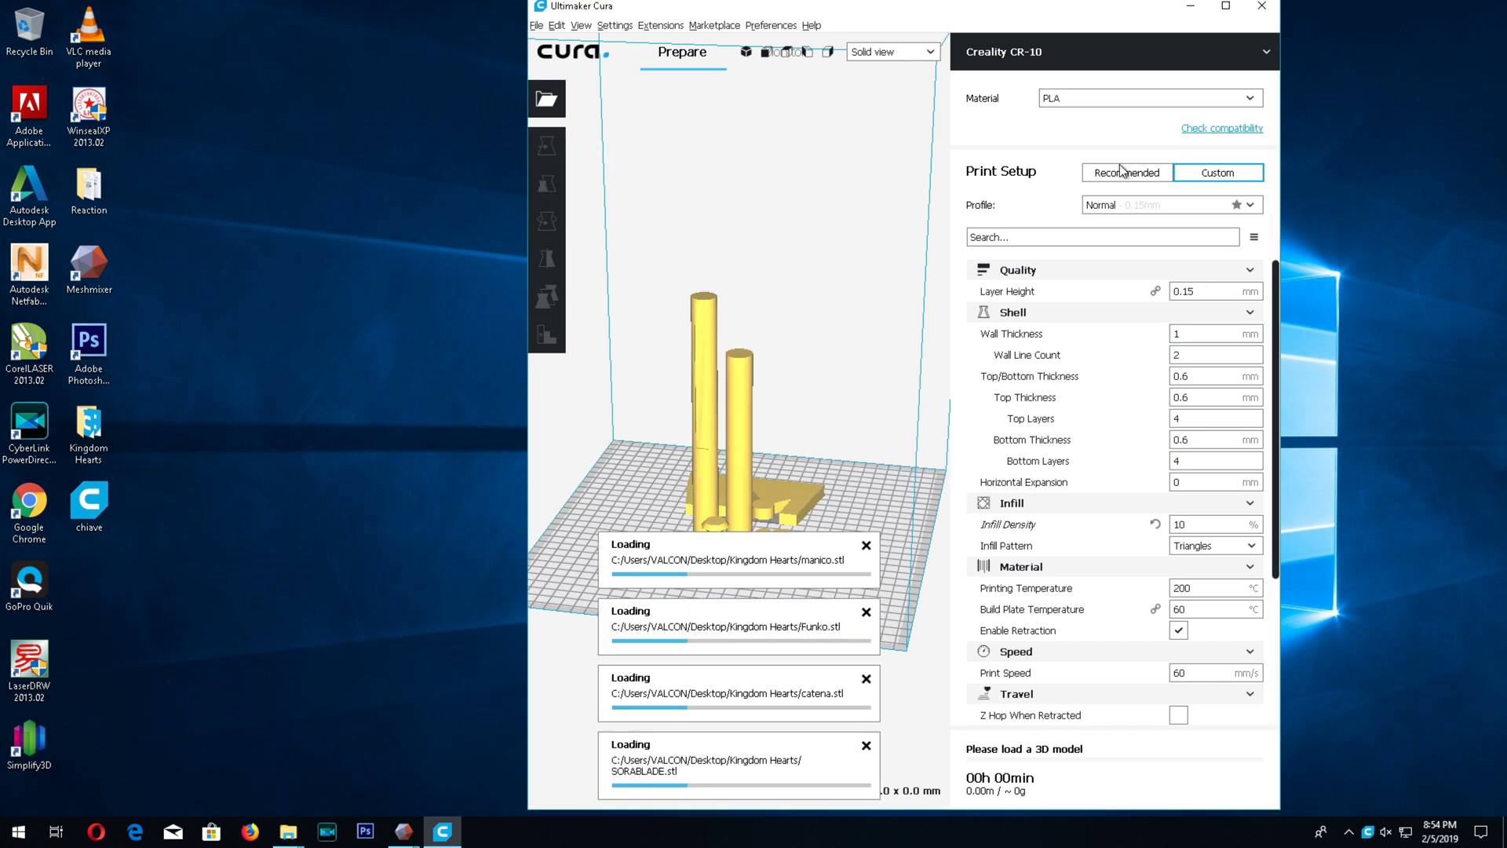
left_click(1226, 7)
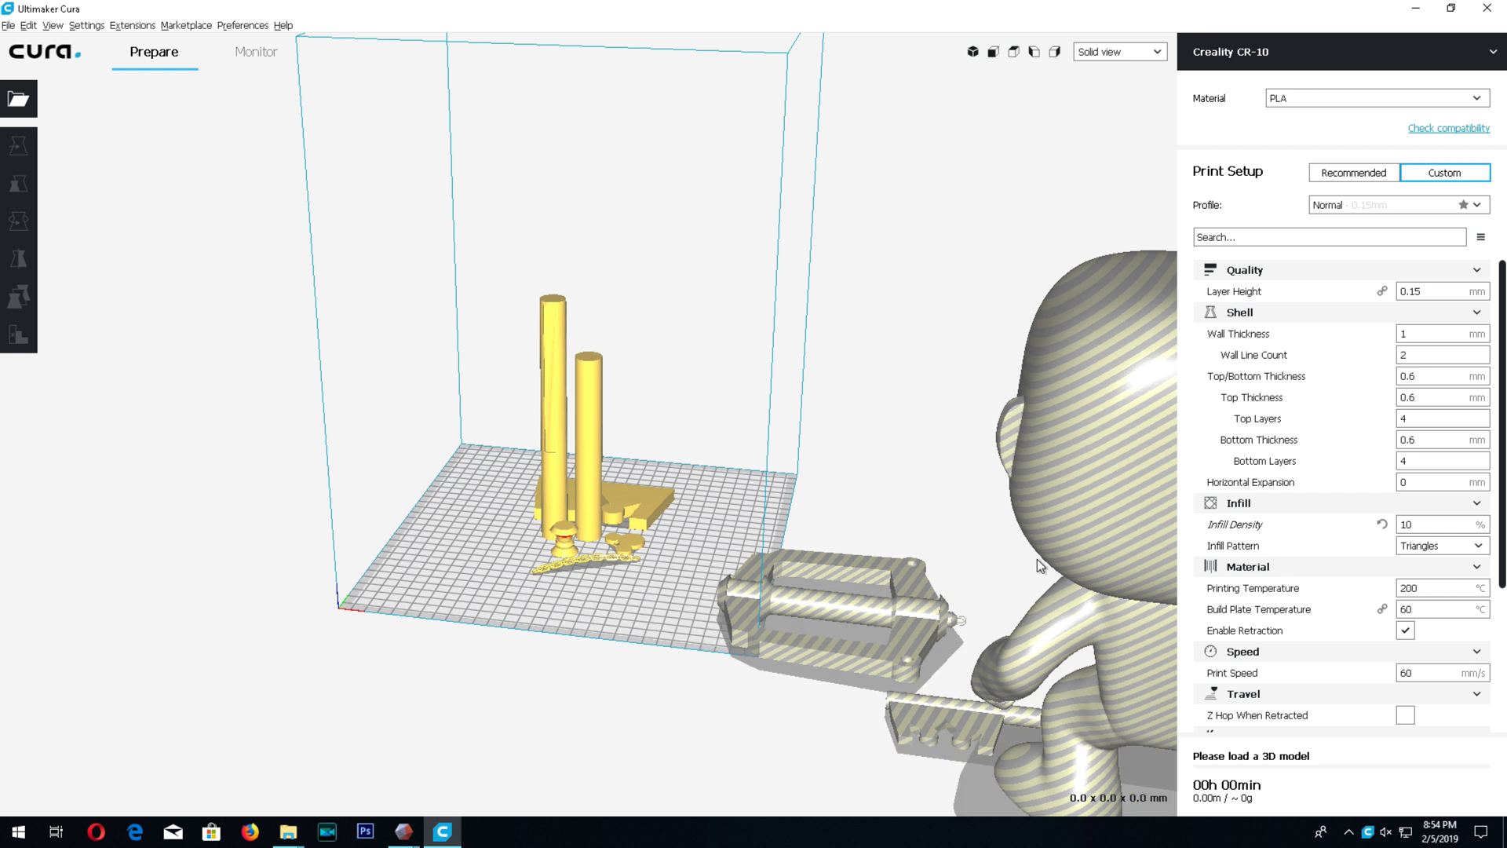
Delete the oversized figure and the full keyblade, and move the hilt guard onto the build plate.
left_click(1076, 478)
key("Delete")
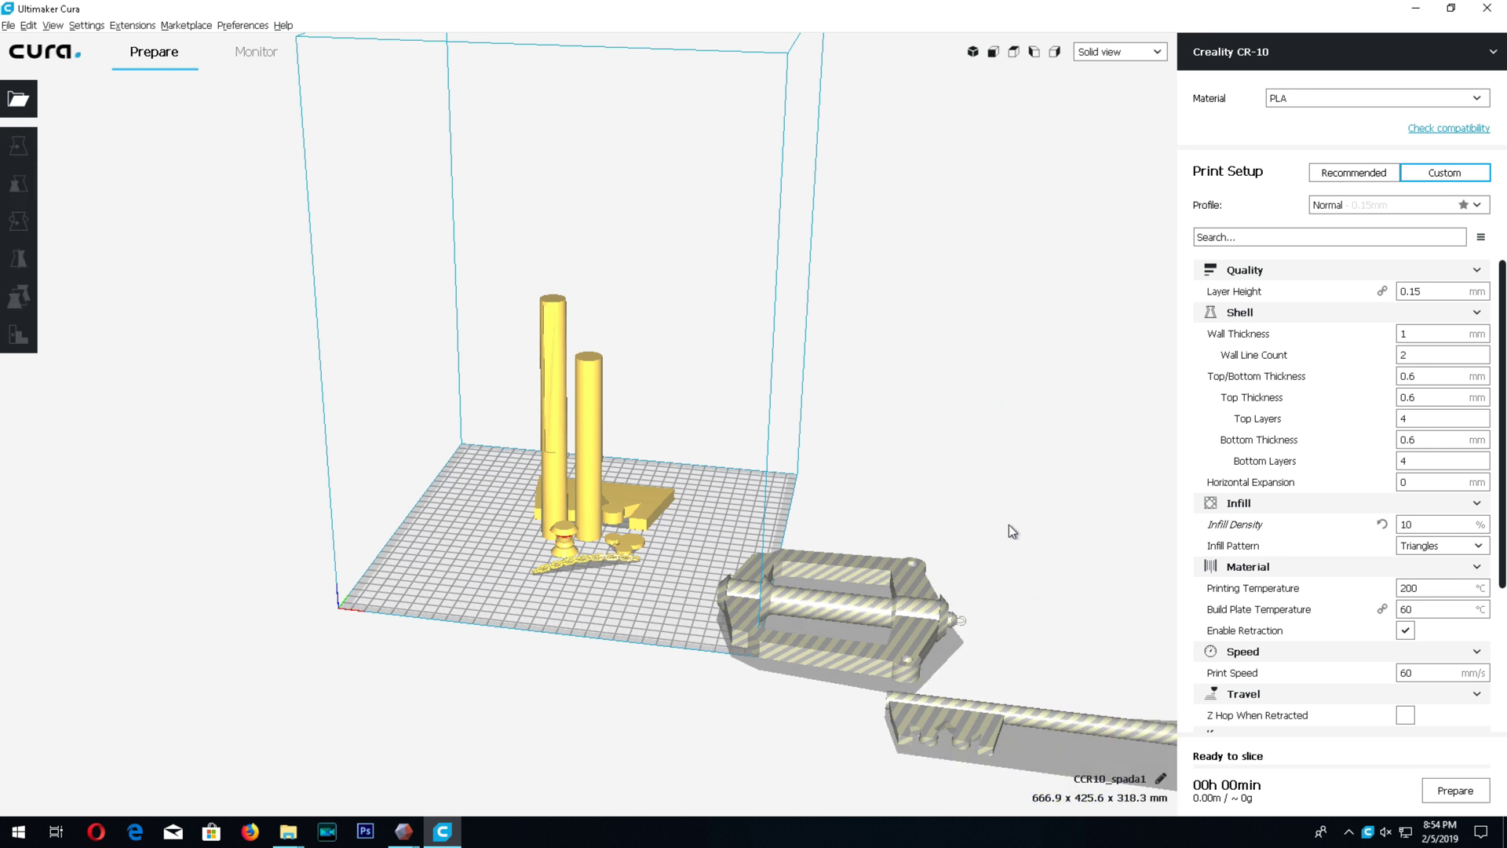
left_click(920, 609)
left_click_drag(991, 628, 604, 591)
left_click(978, 709)
key("Delete")
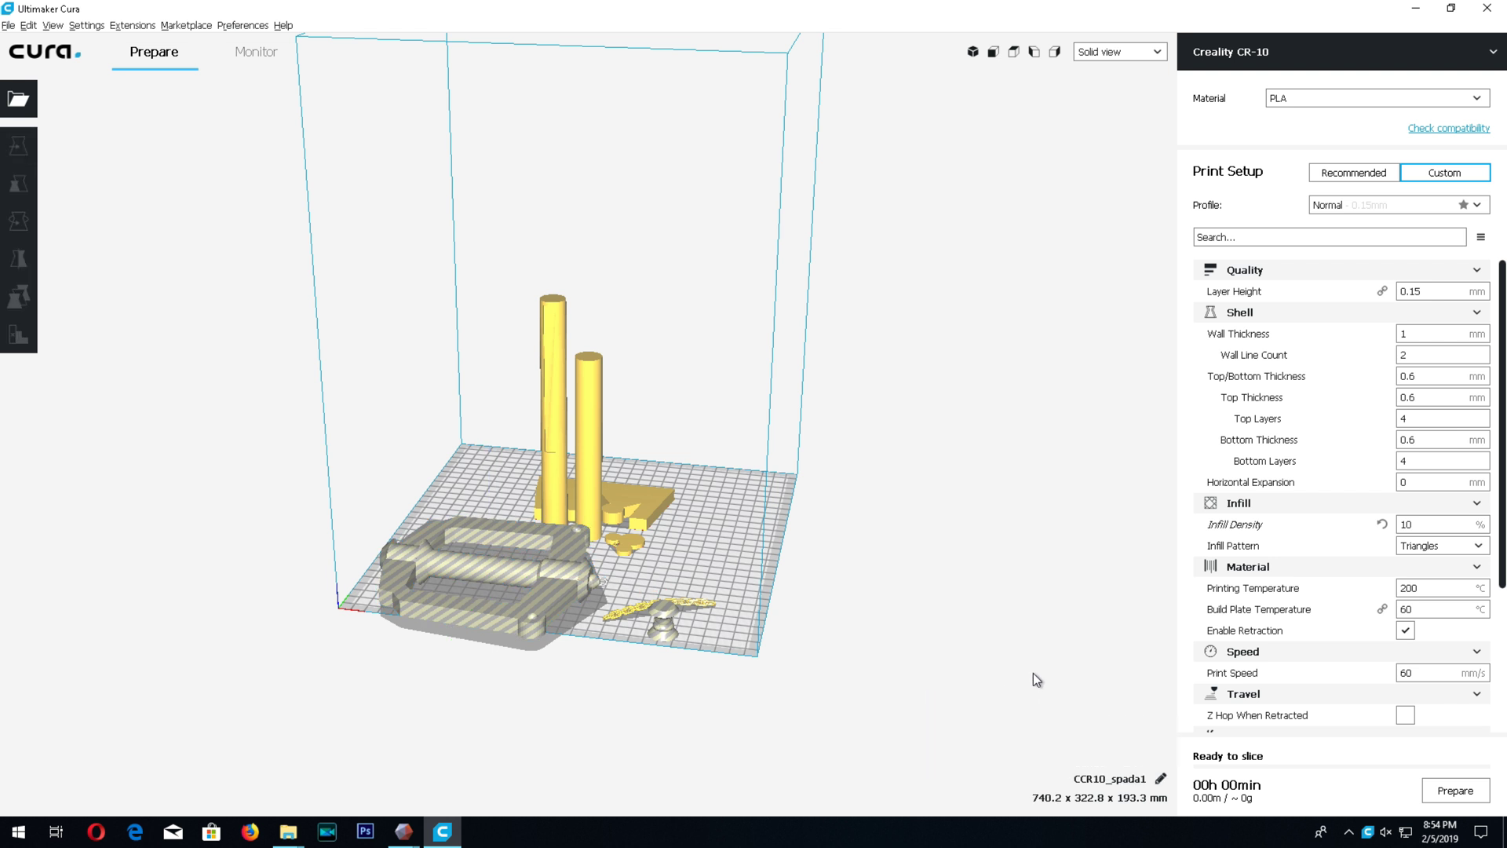
Select all remaining models and arrange them automatically so they fit on the build plate.
scroll(907, 602, "down", 5)
scroll(758, 589, "up", 5)
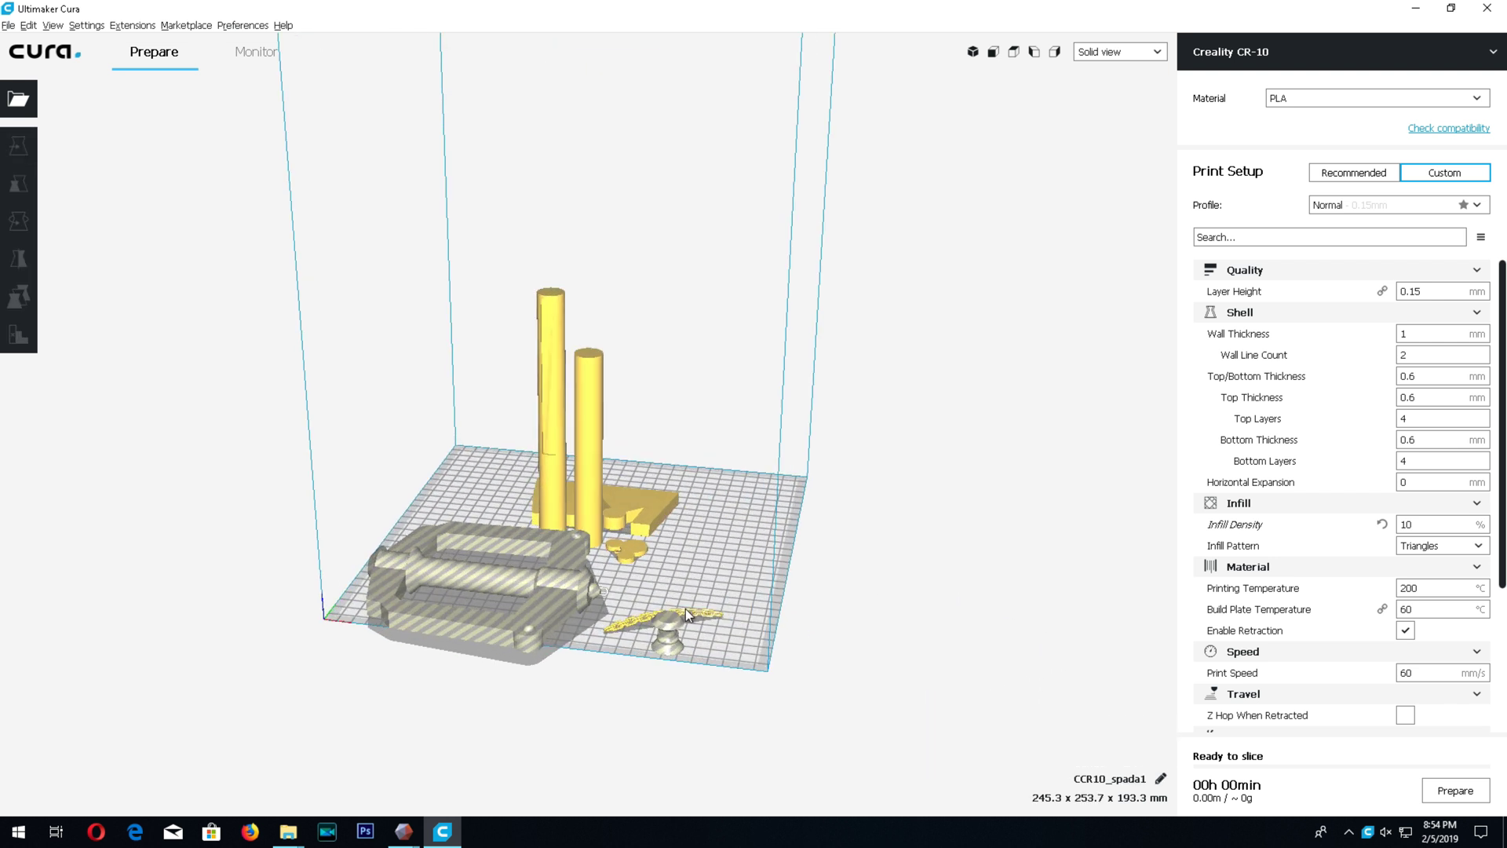
right_click(656, 554)
left_click(706, 617)
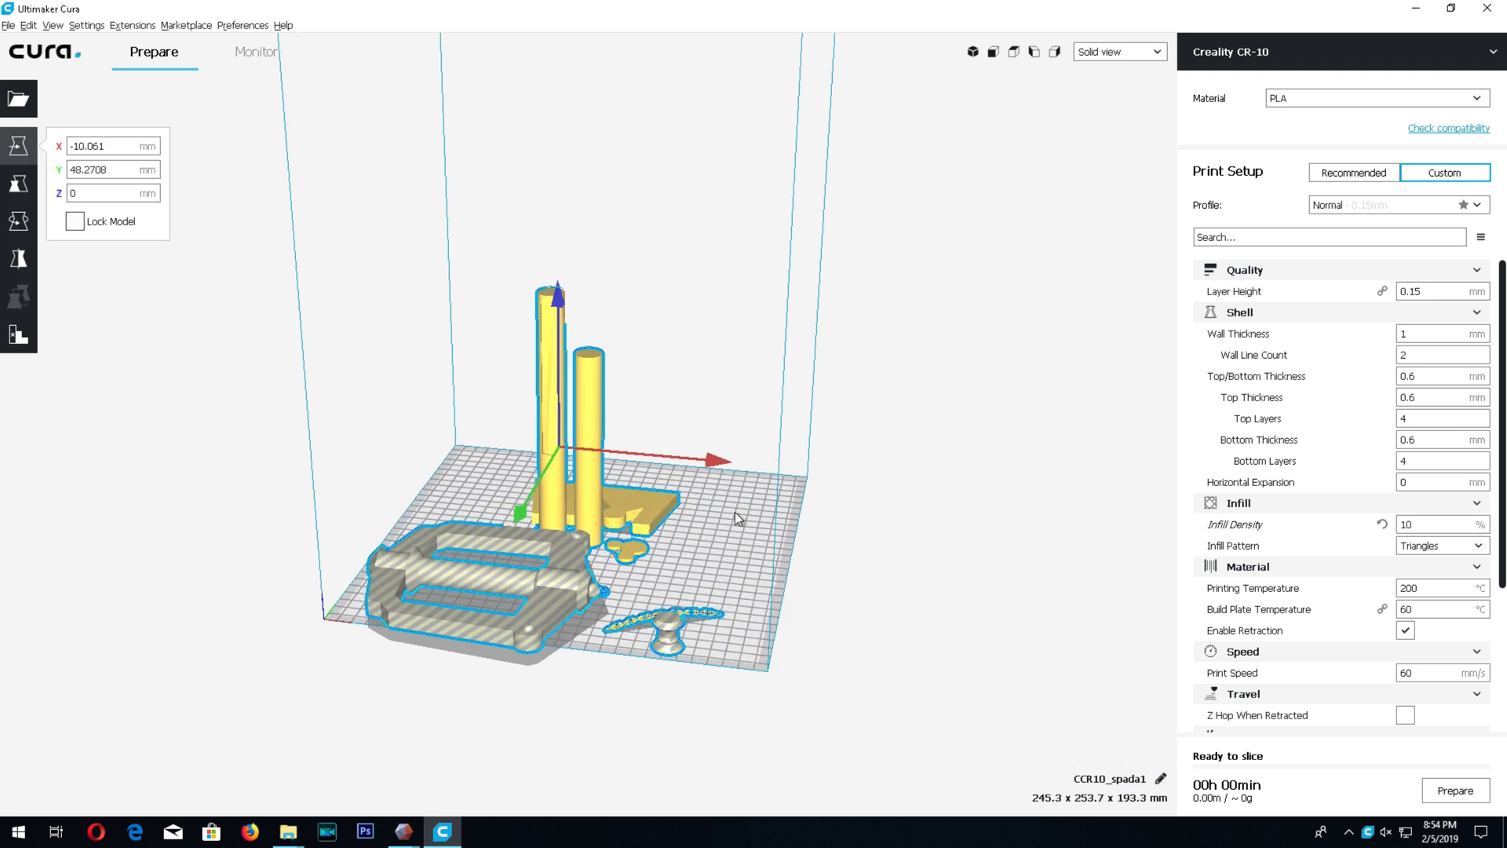
right_click(735, 512)
left_click(815, 590)
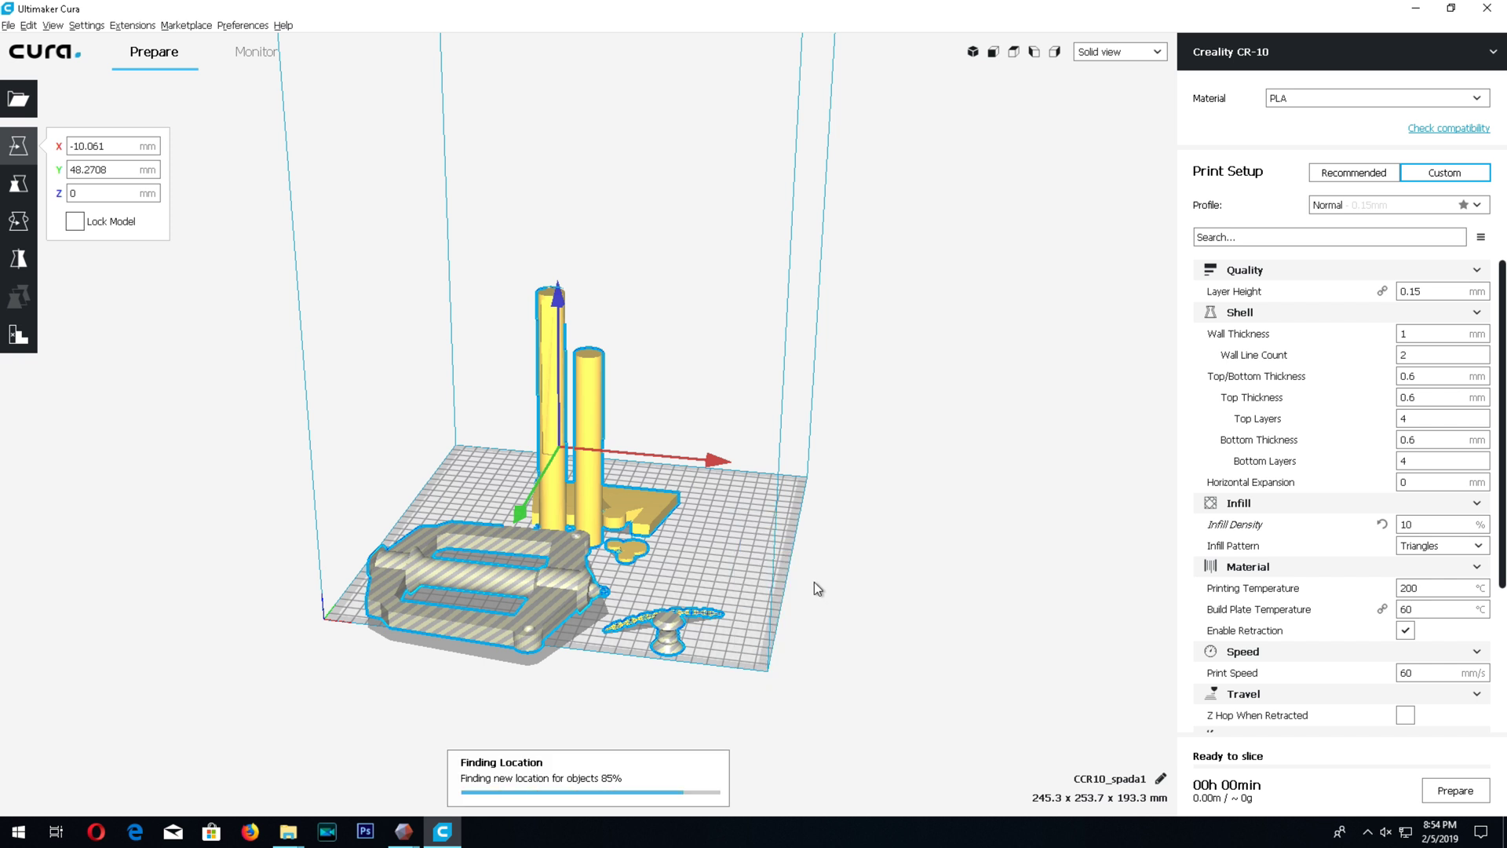
left_click(811, 578)
right_click_drag(766, 525, 859, 562)
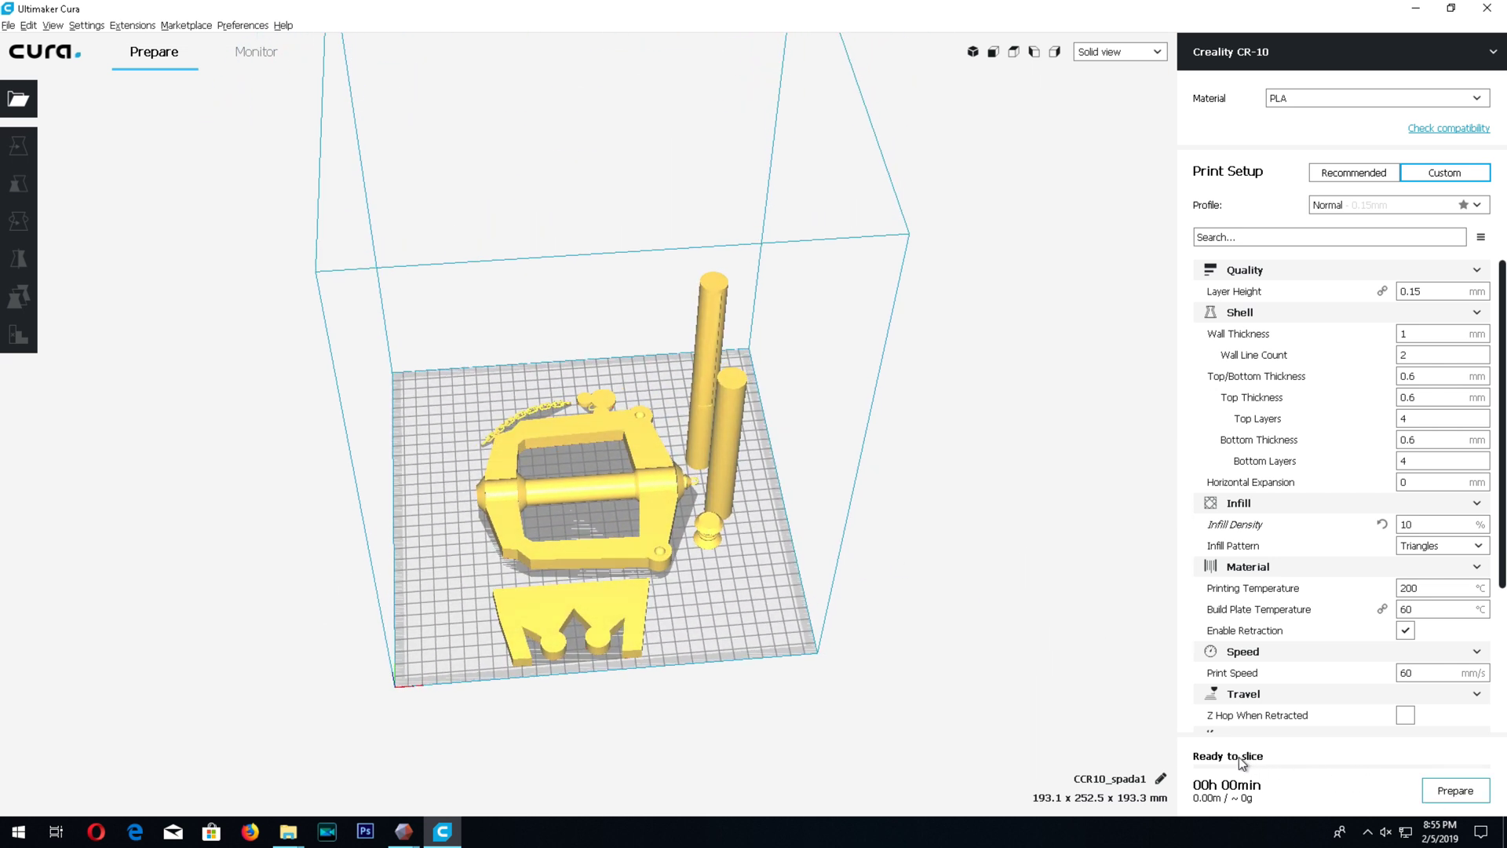
Slice the arranged parts and review the print settings from infill through support and build plate adhesion.
left_click(1455, 791)
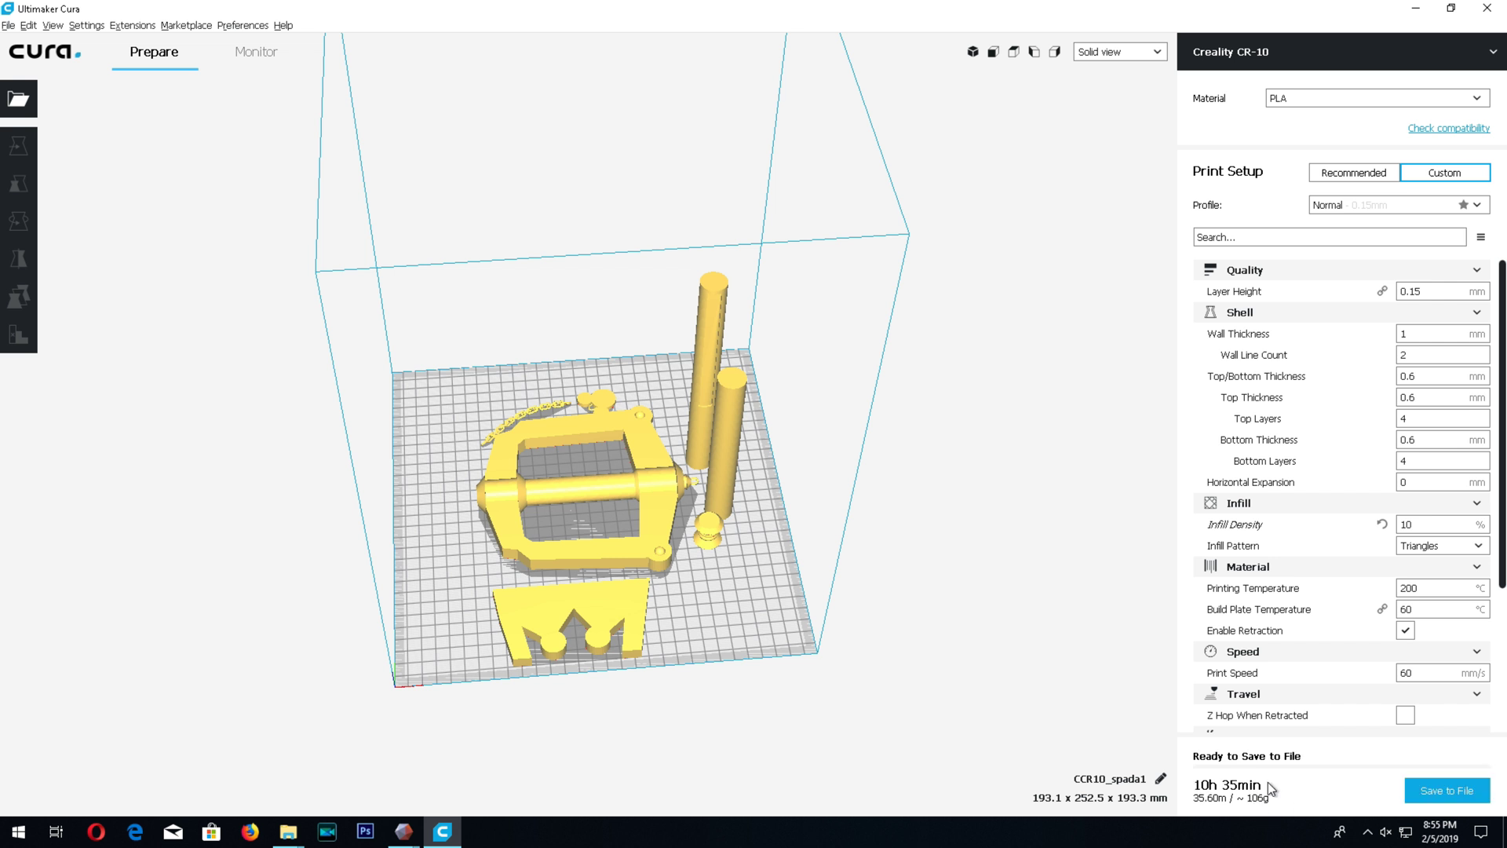
right_click_drag(805, 616, 797, 527)
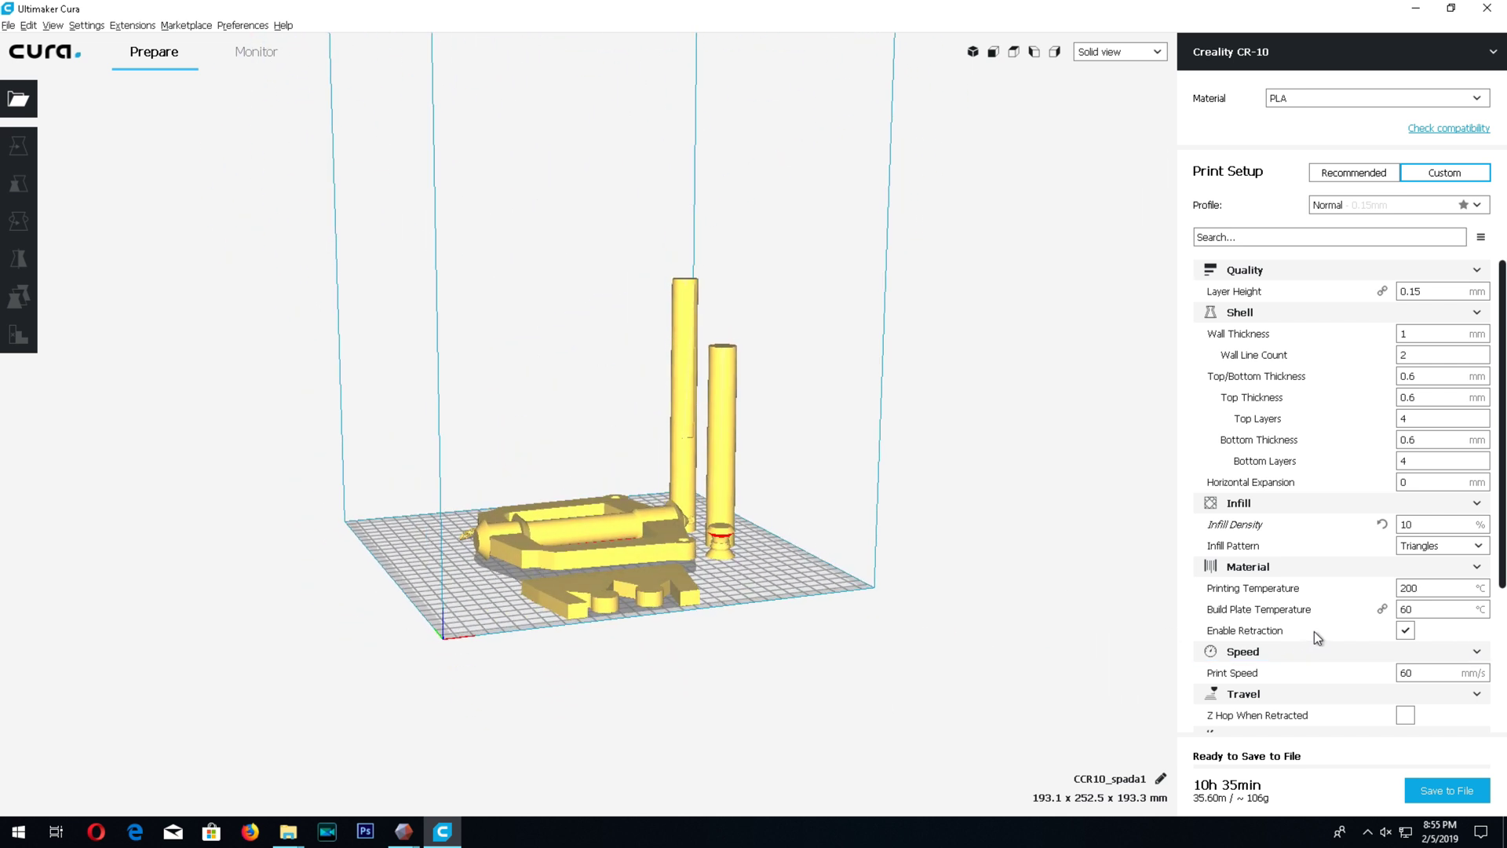
scroll(1317, 638, "down", 5)
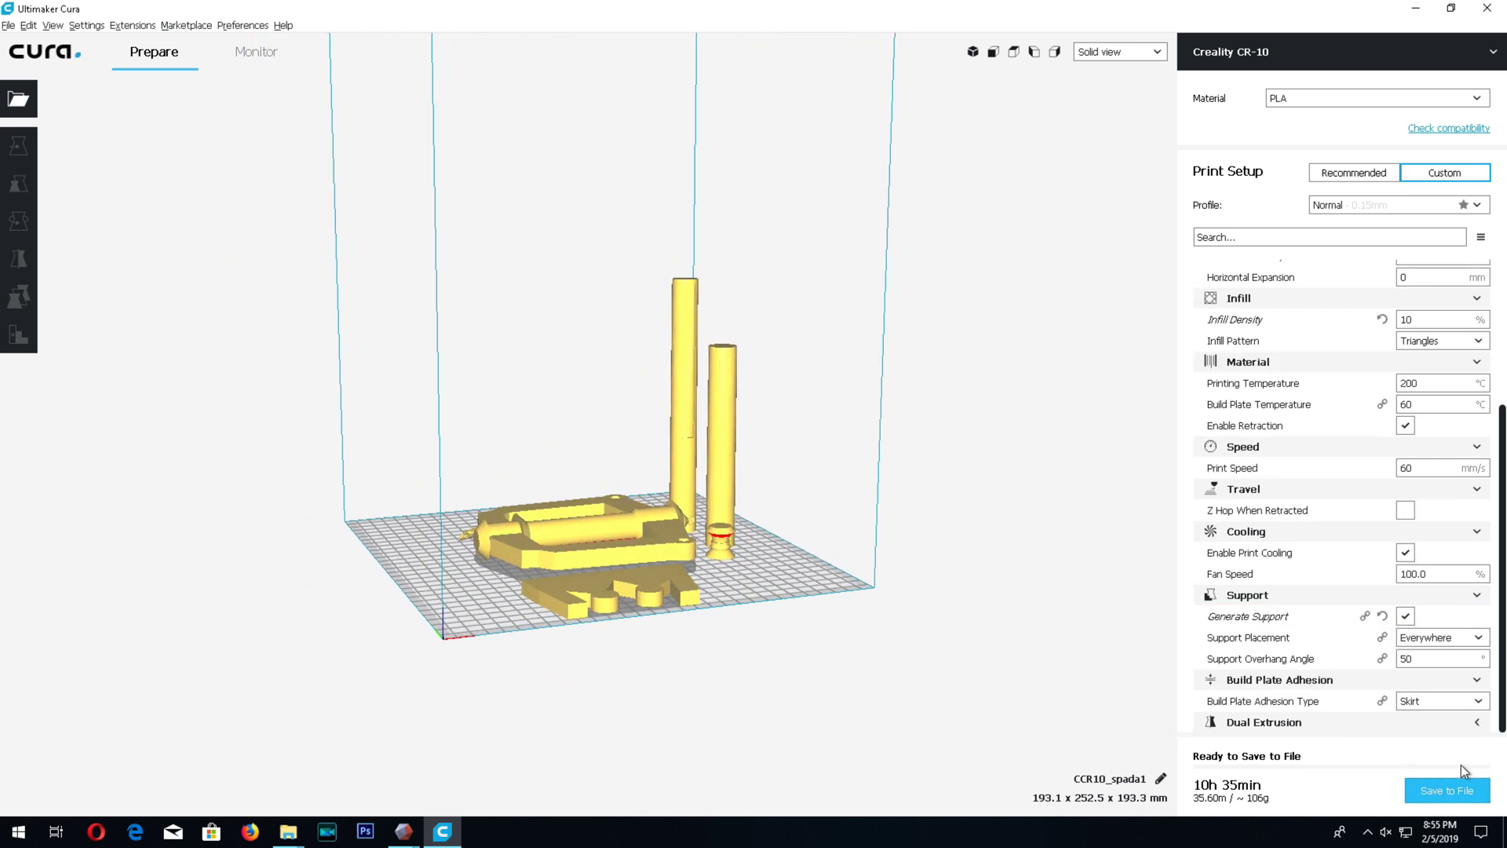
scroll(860, 485, "down", 4)
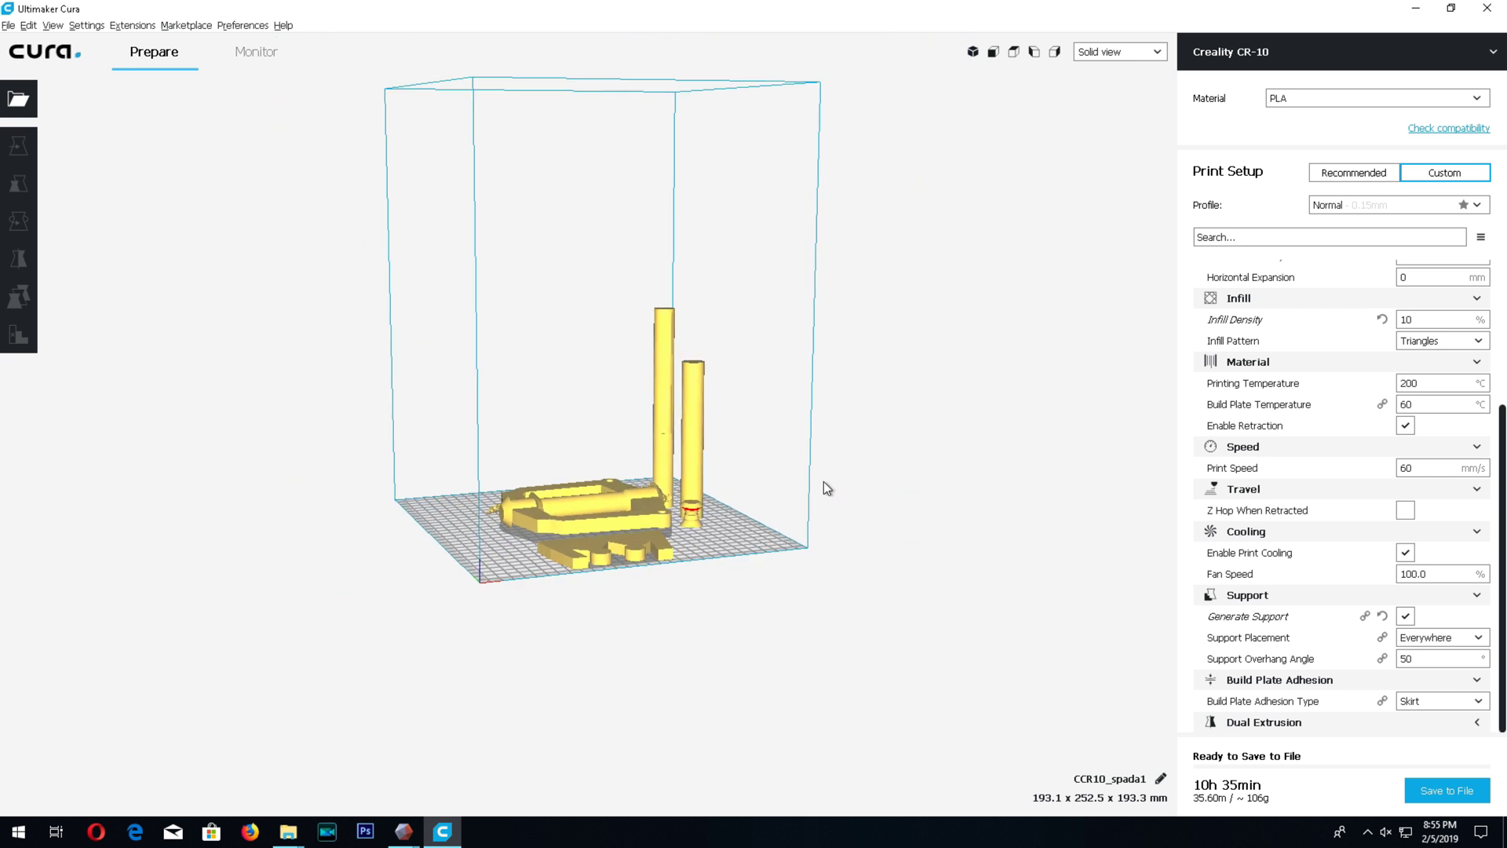
scroll(822, 482, "up", 3)
right_click_drag(804, 468, 936, 454)
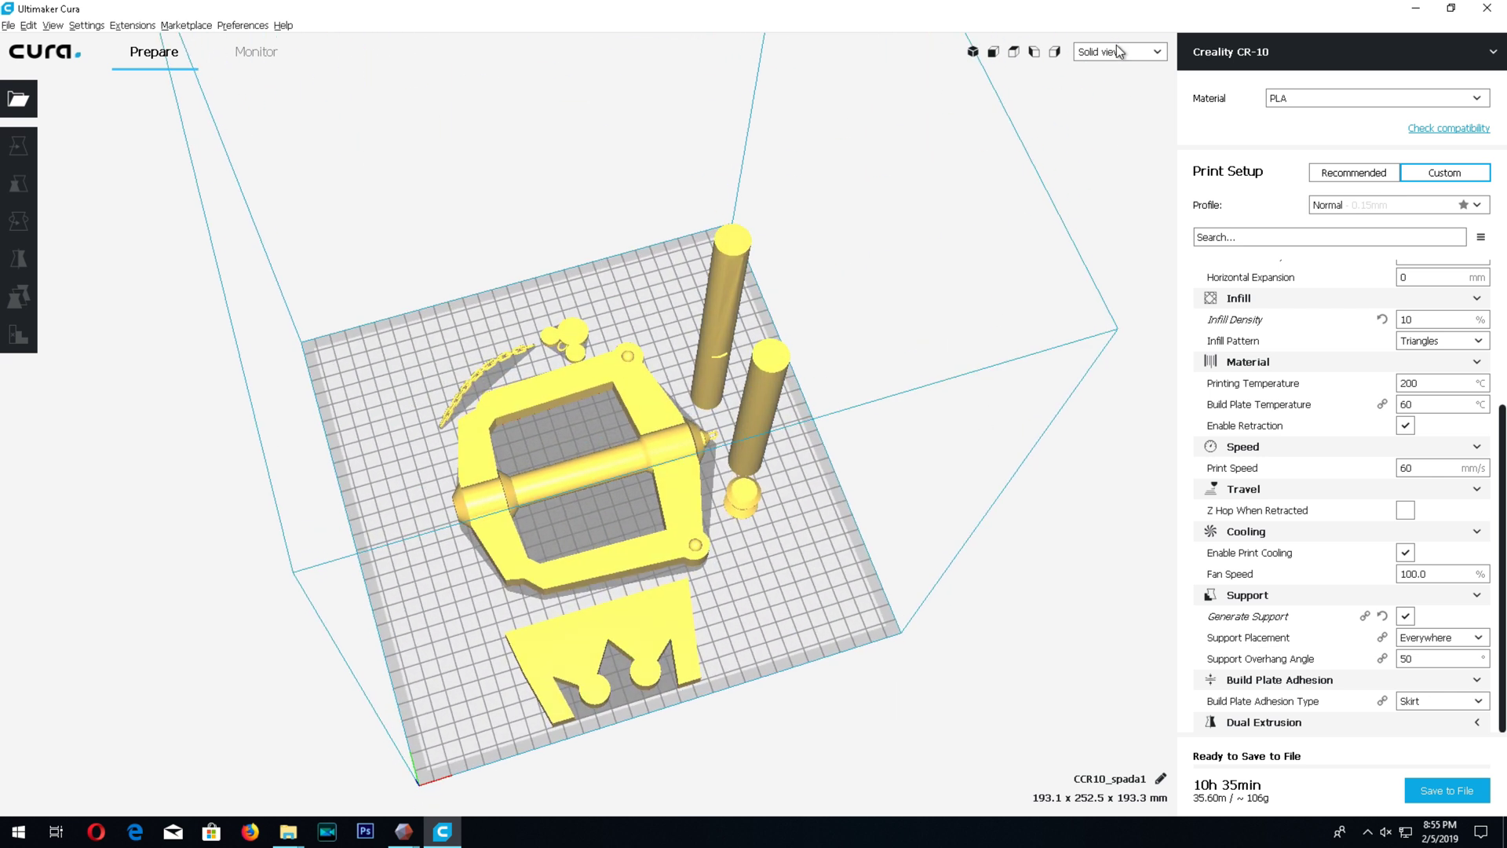
Show the sliced parts in Layer view and examine the toolpaths of the crown-shaped key piece from several angles.
left_click(1142, 51)
left_click(1100, 96)
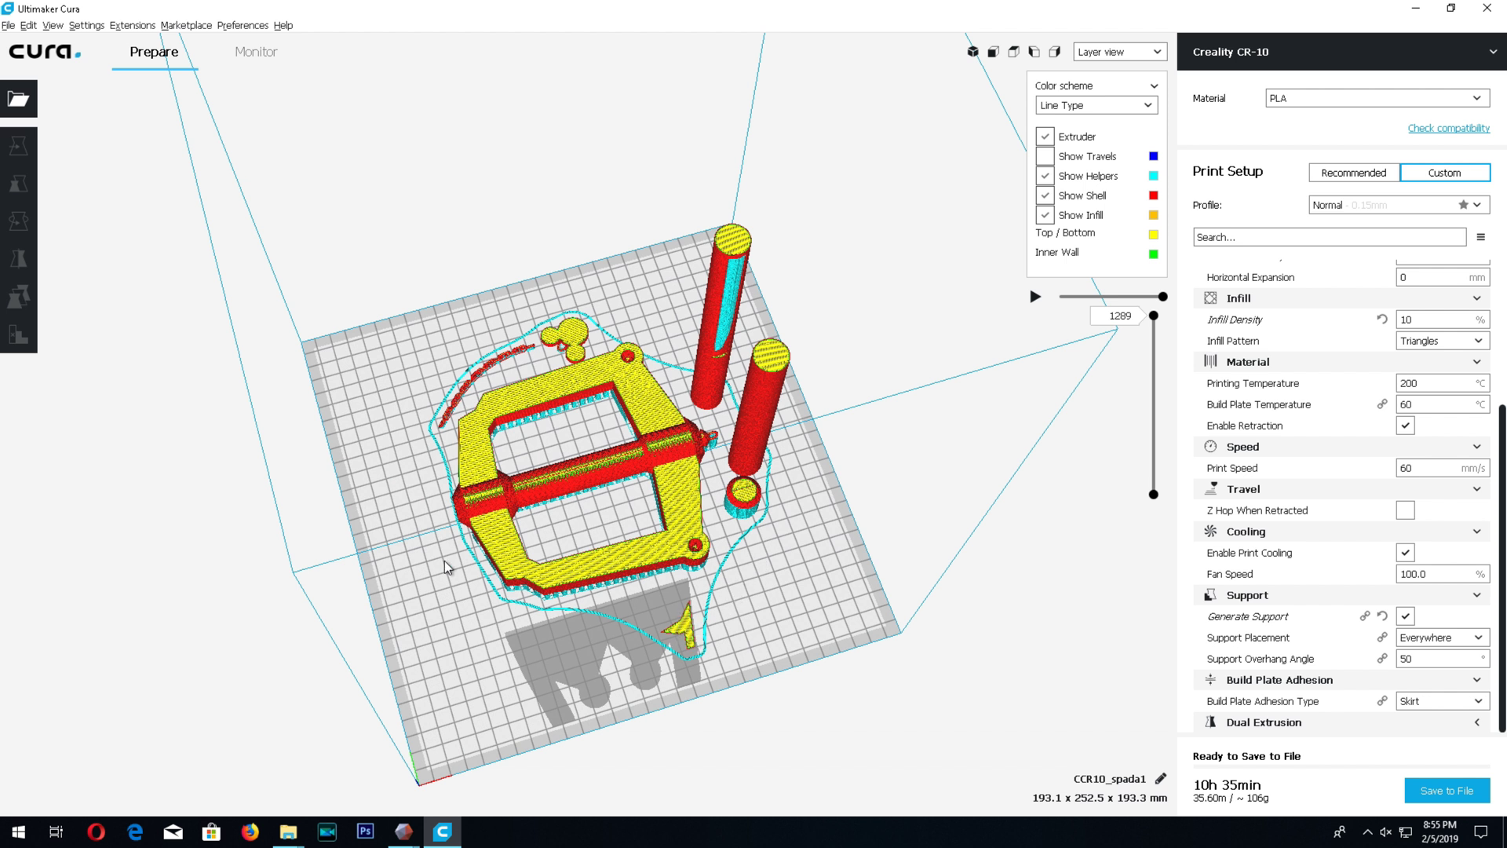
right_click_drag(474, 691, 780, 545)
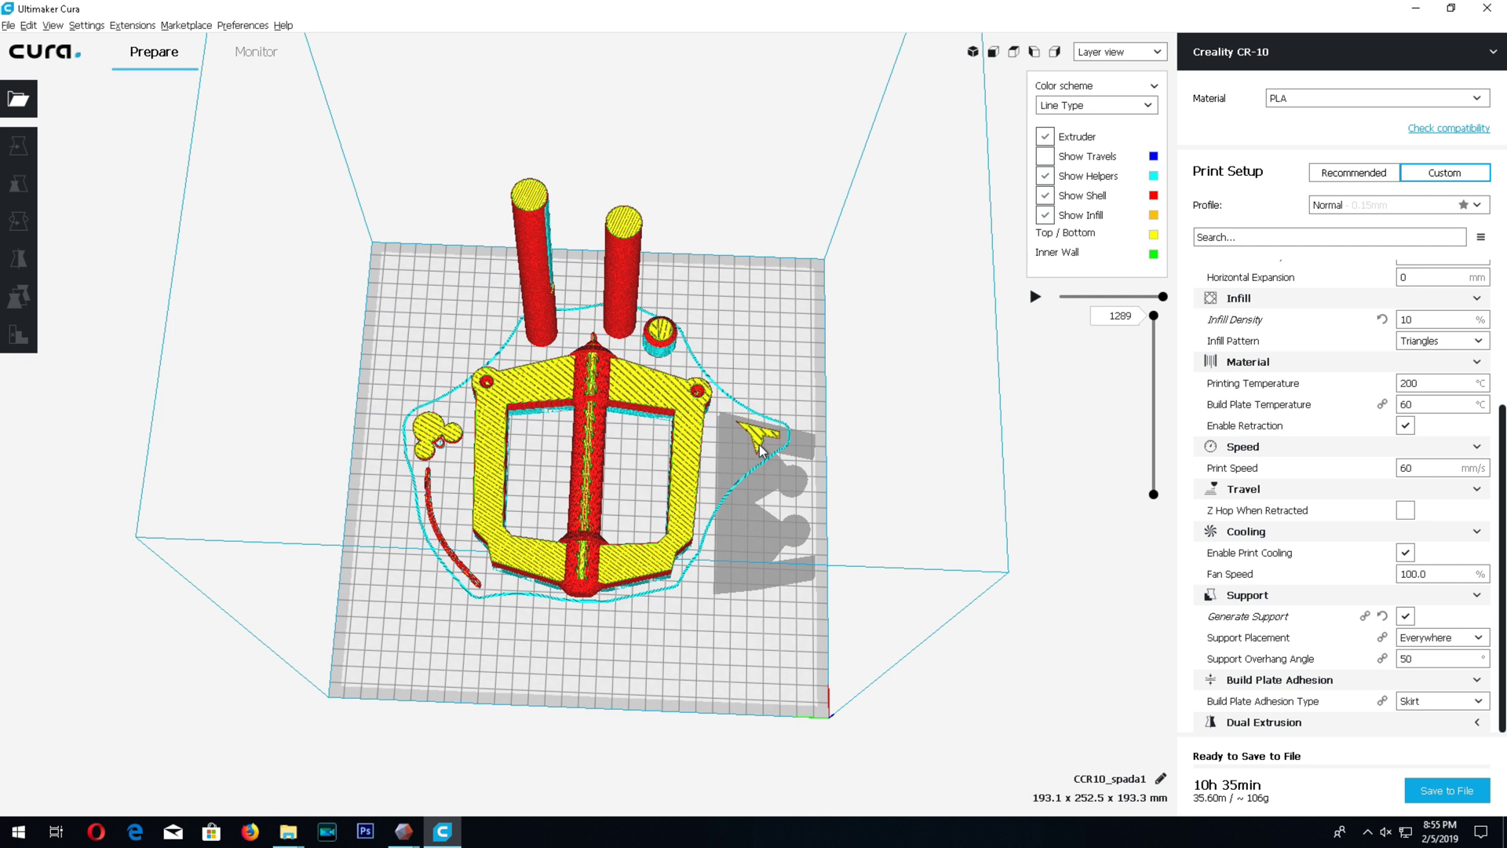
right_click_drag(785, 474, 681, 329)
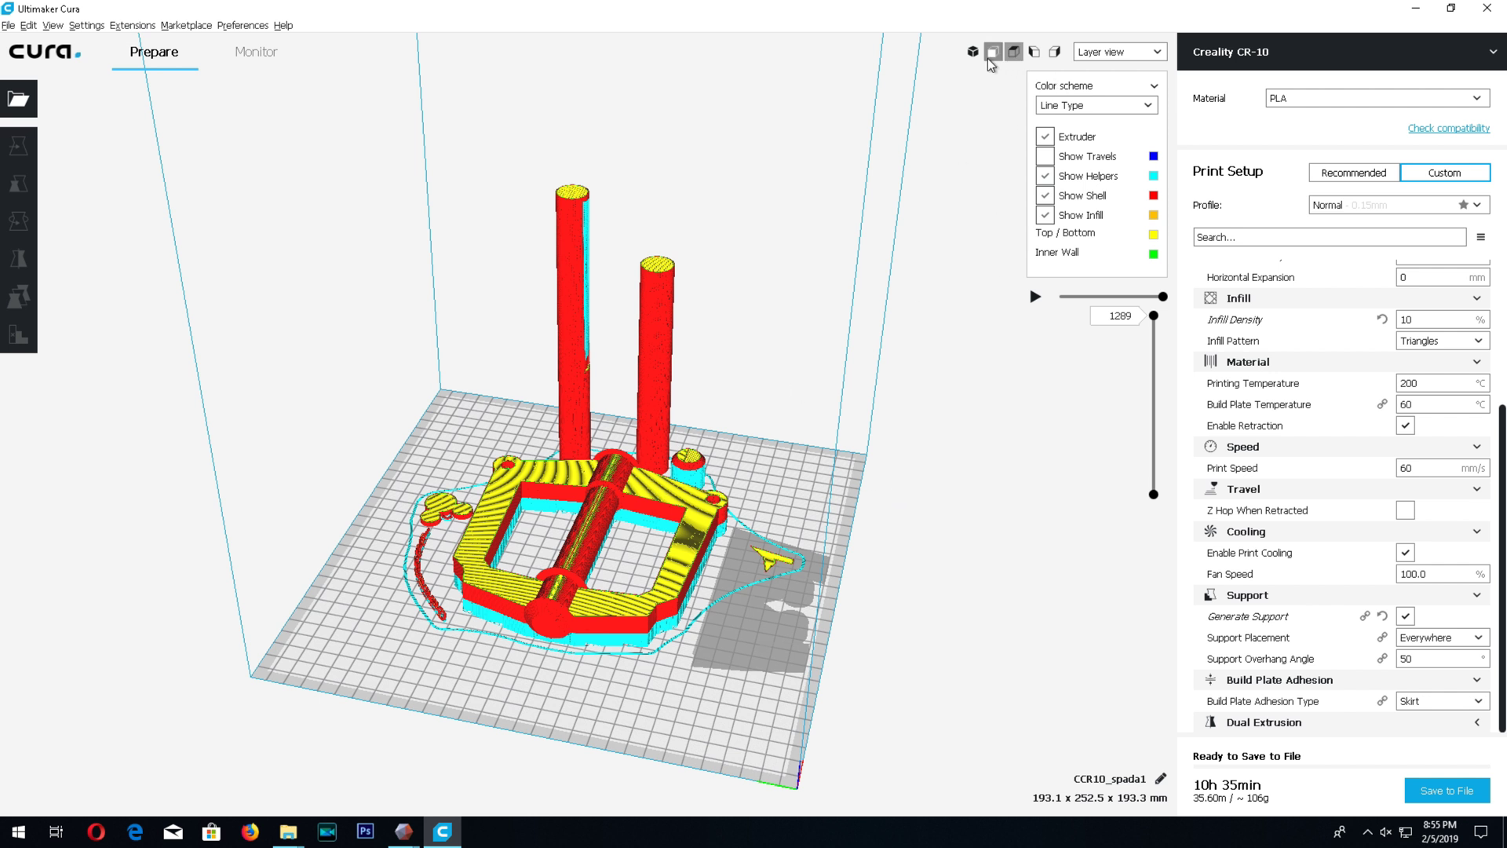
Return to Solid view and delete all models from the build plate.
left_click(1115, 52)
left_click(1119, 76)
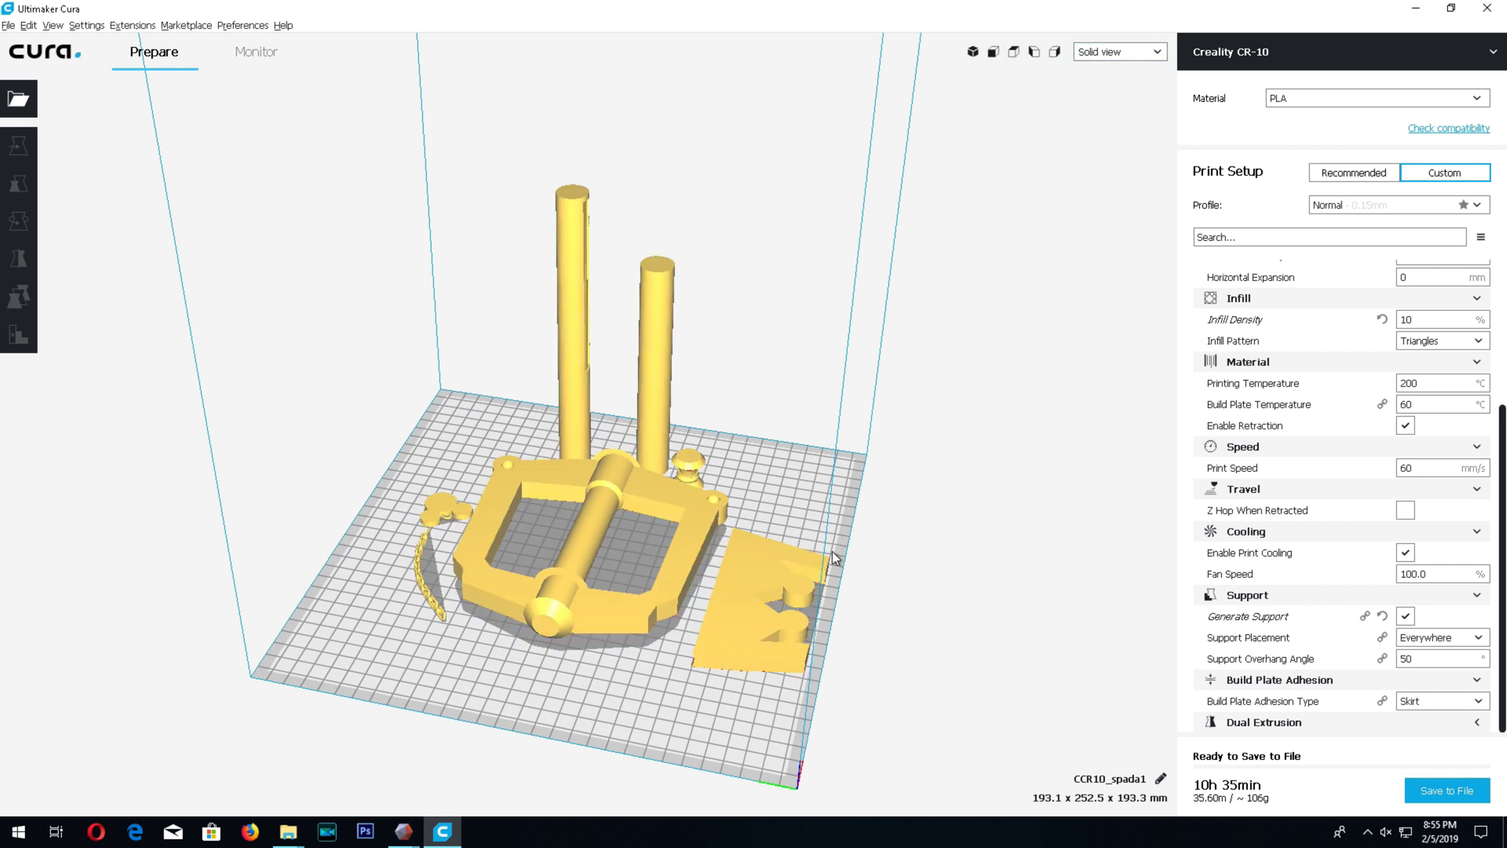
right_click(606, 403)
left_click(670, 471)
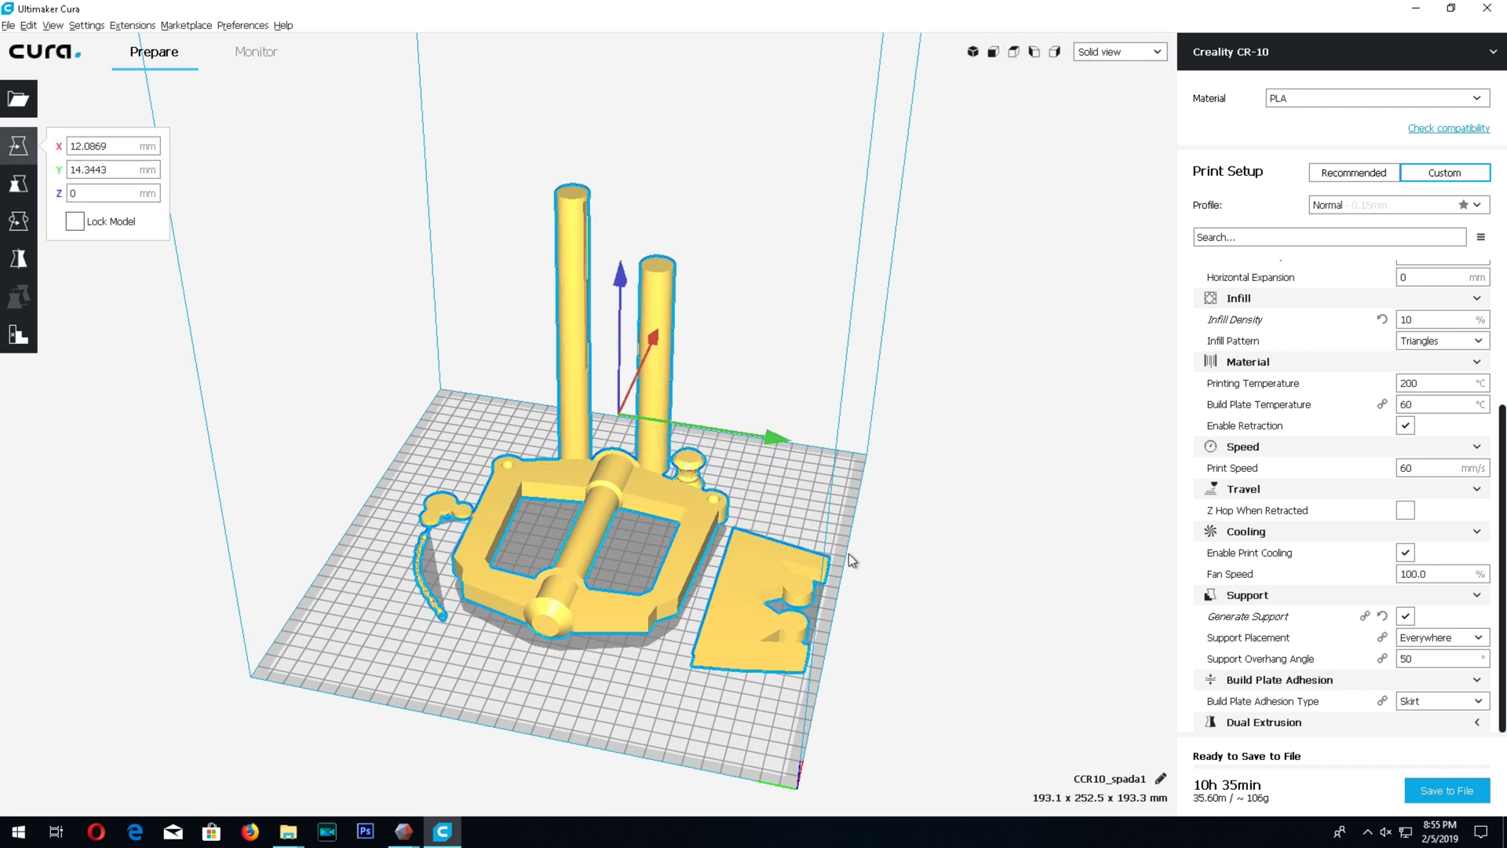
key("Delete")
Load only the chiave model from the file folder onto the build plate and slice it.
key("alt+Tab")
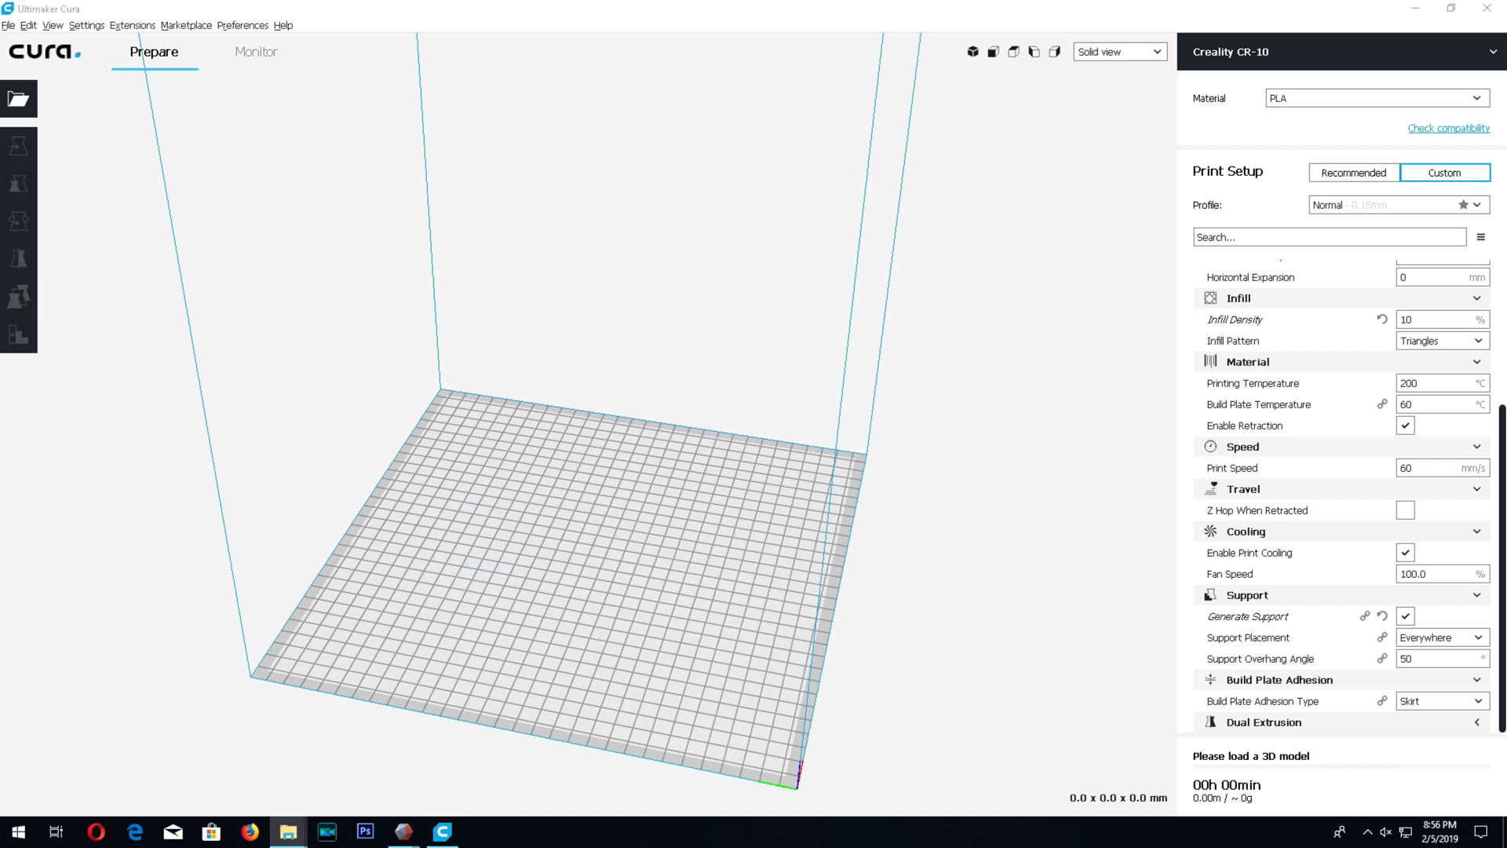
left_click_drag(1491, 204, 529, 534)
right_click_drag(797, 521, 755, 534)
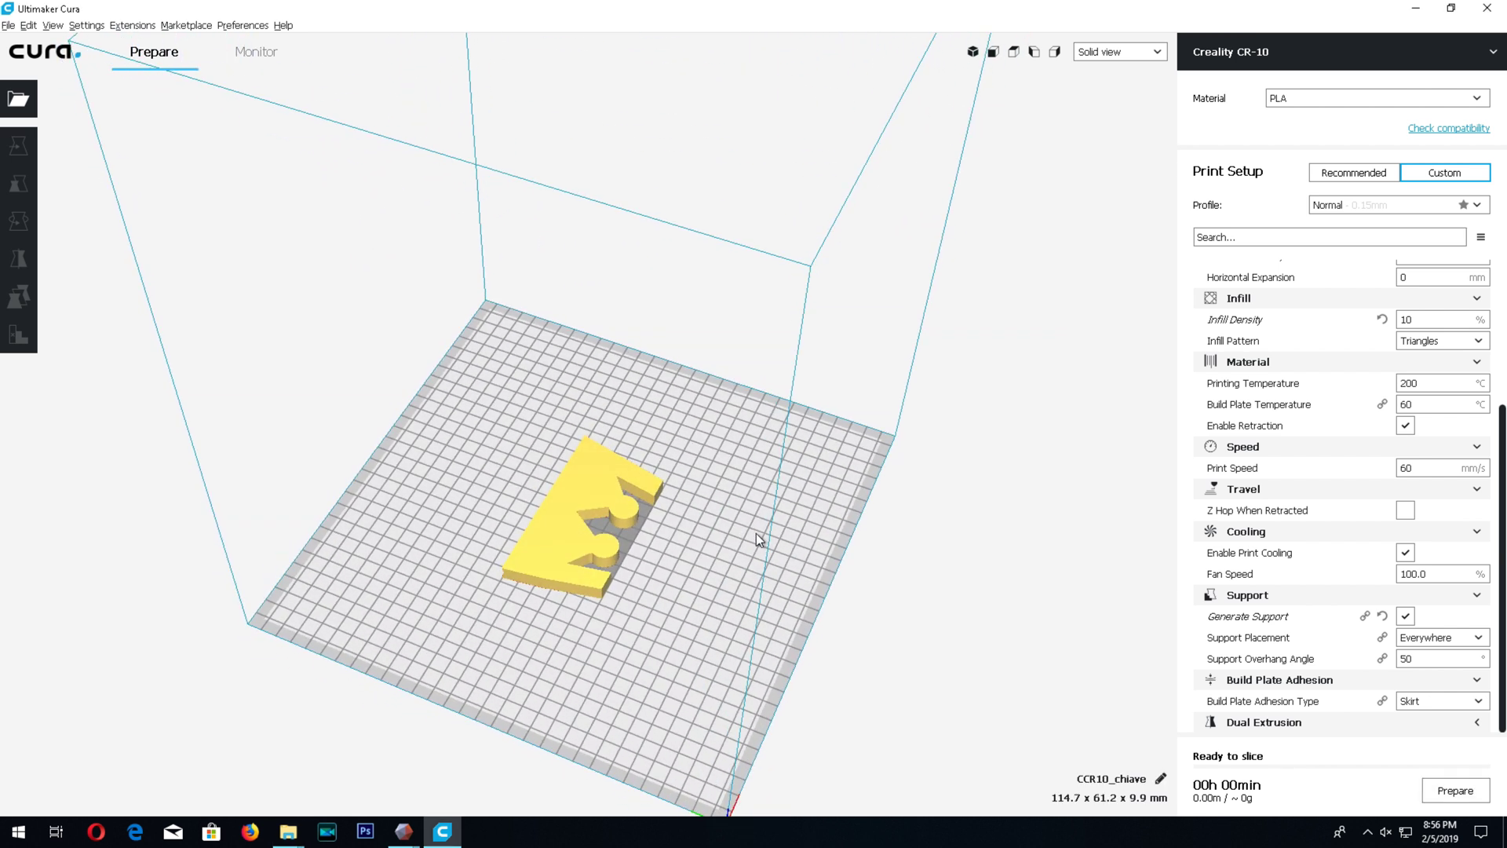
left_click(1428, 774)
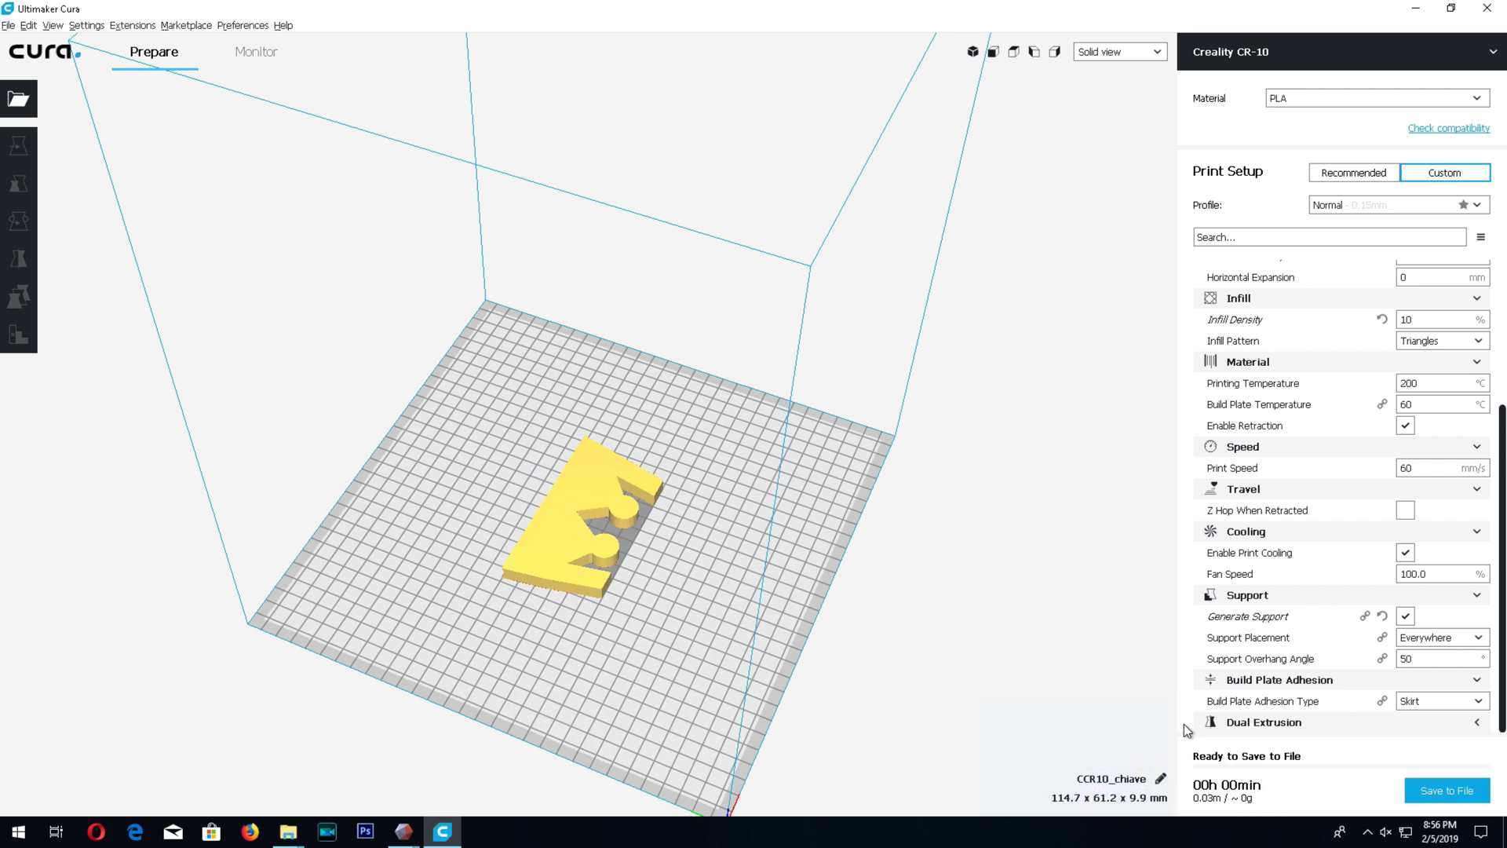
Switch to Layer view and examine the sliced layers of the chiave model.
left_click(1136, 53)
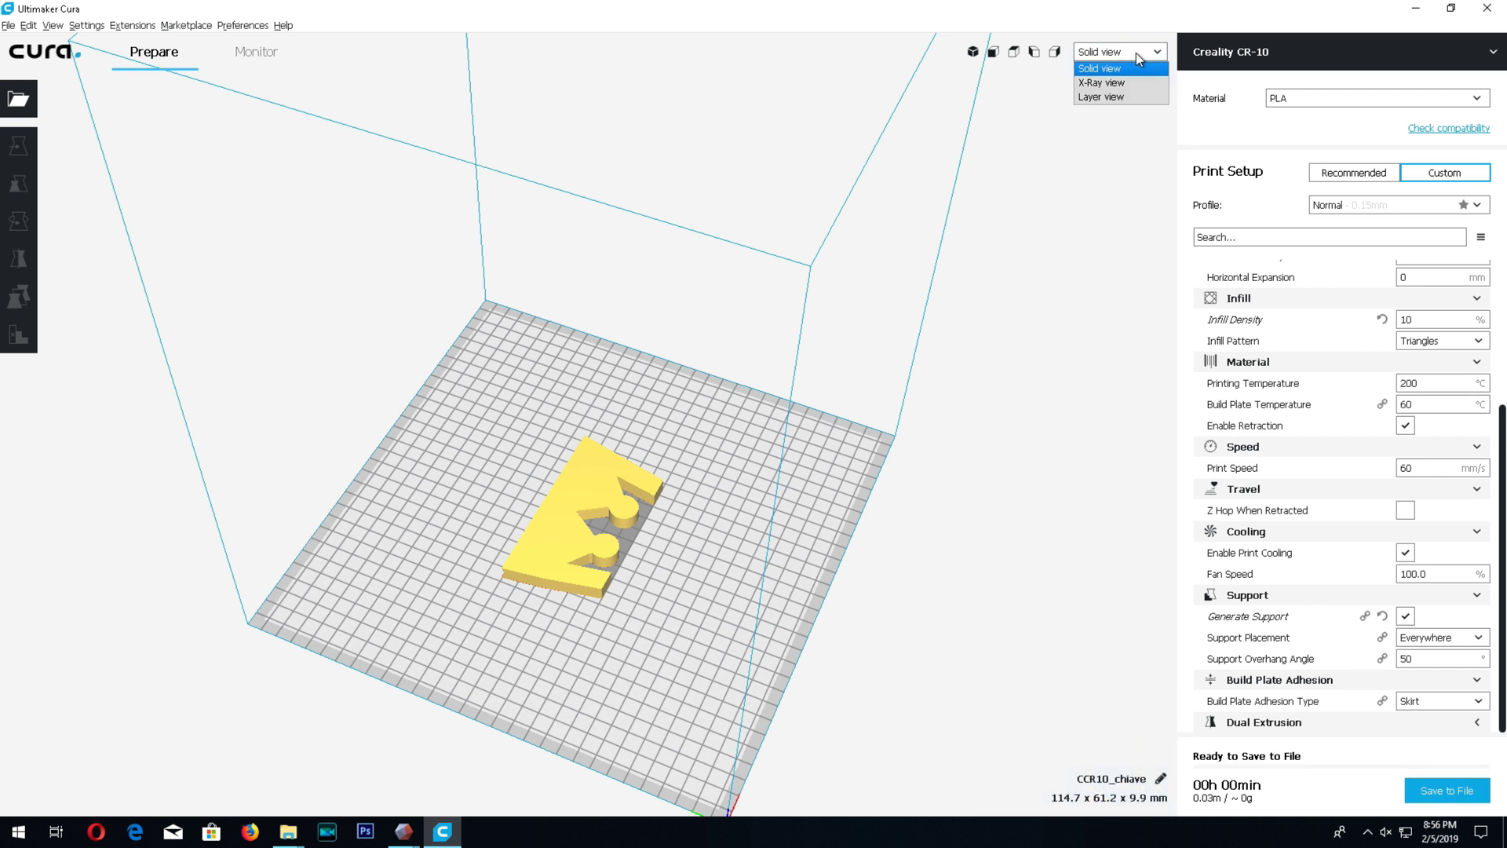
left_click(1108, 97)
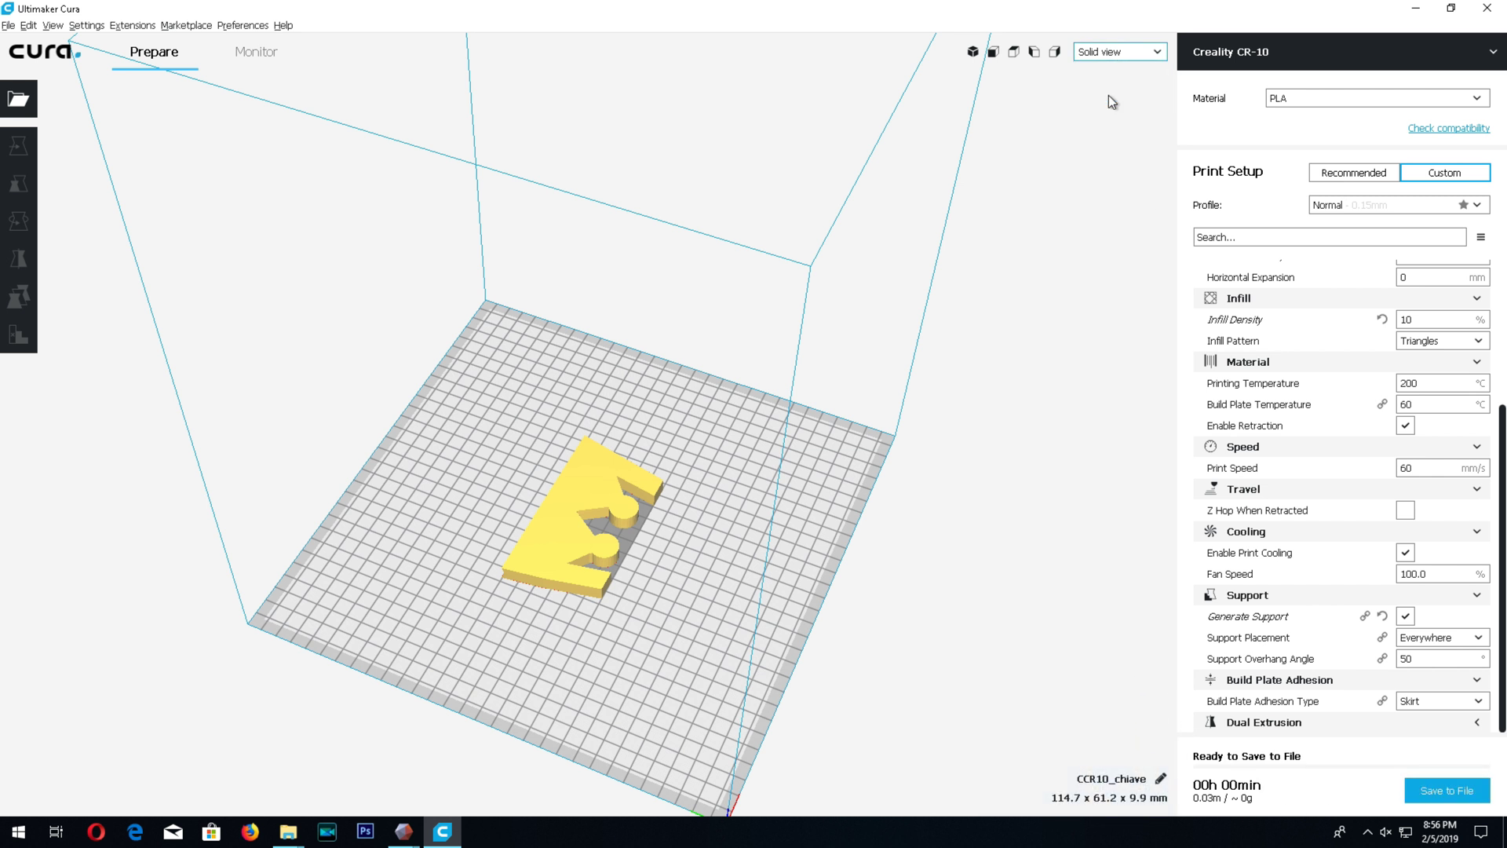
left_click(632, 491)
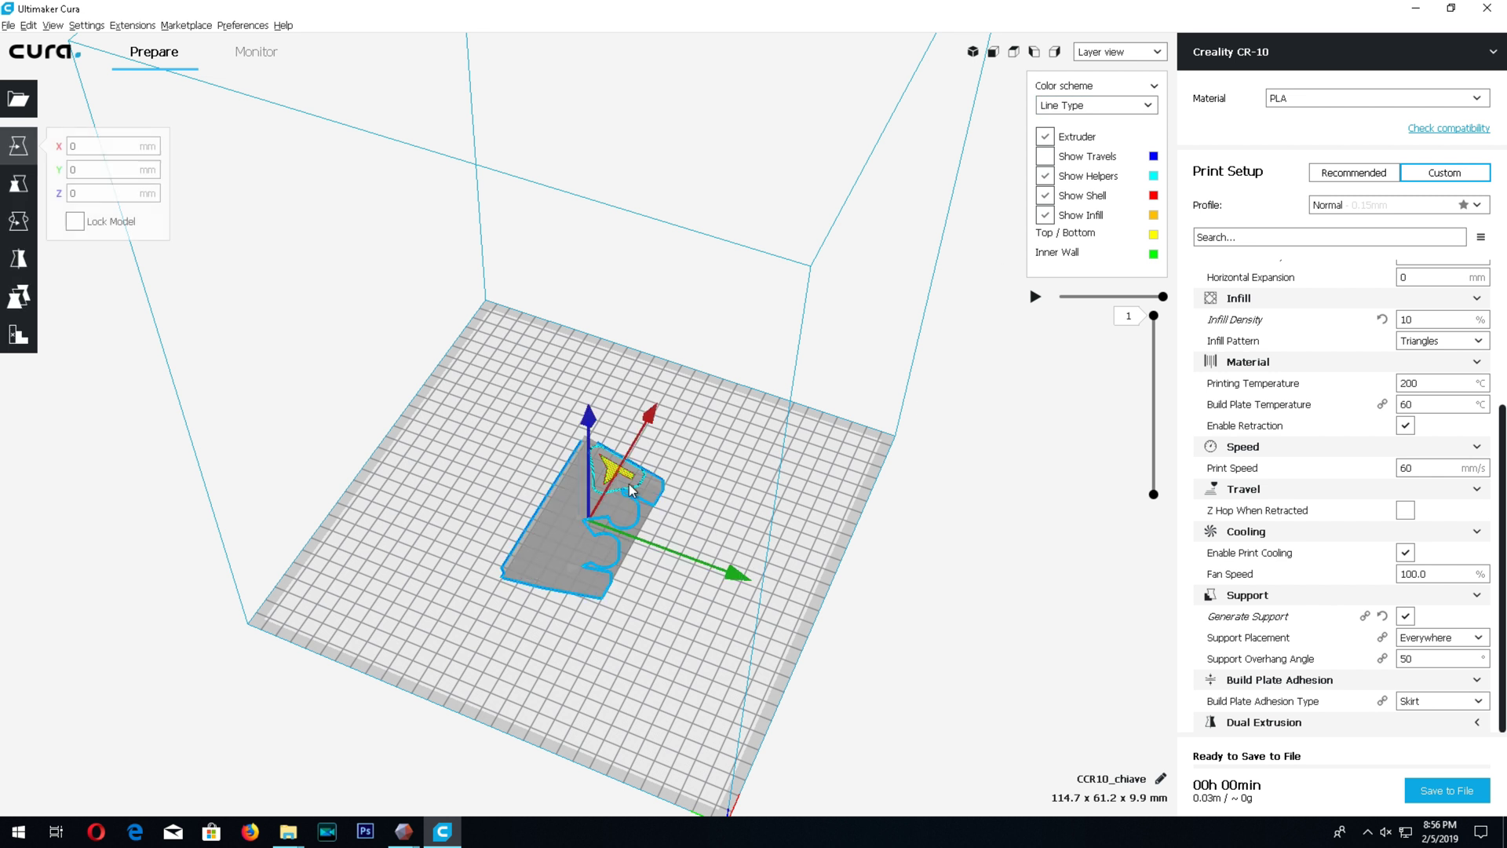
right_click(716, 491)
left_click(899, 432)
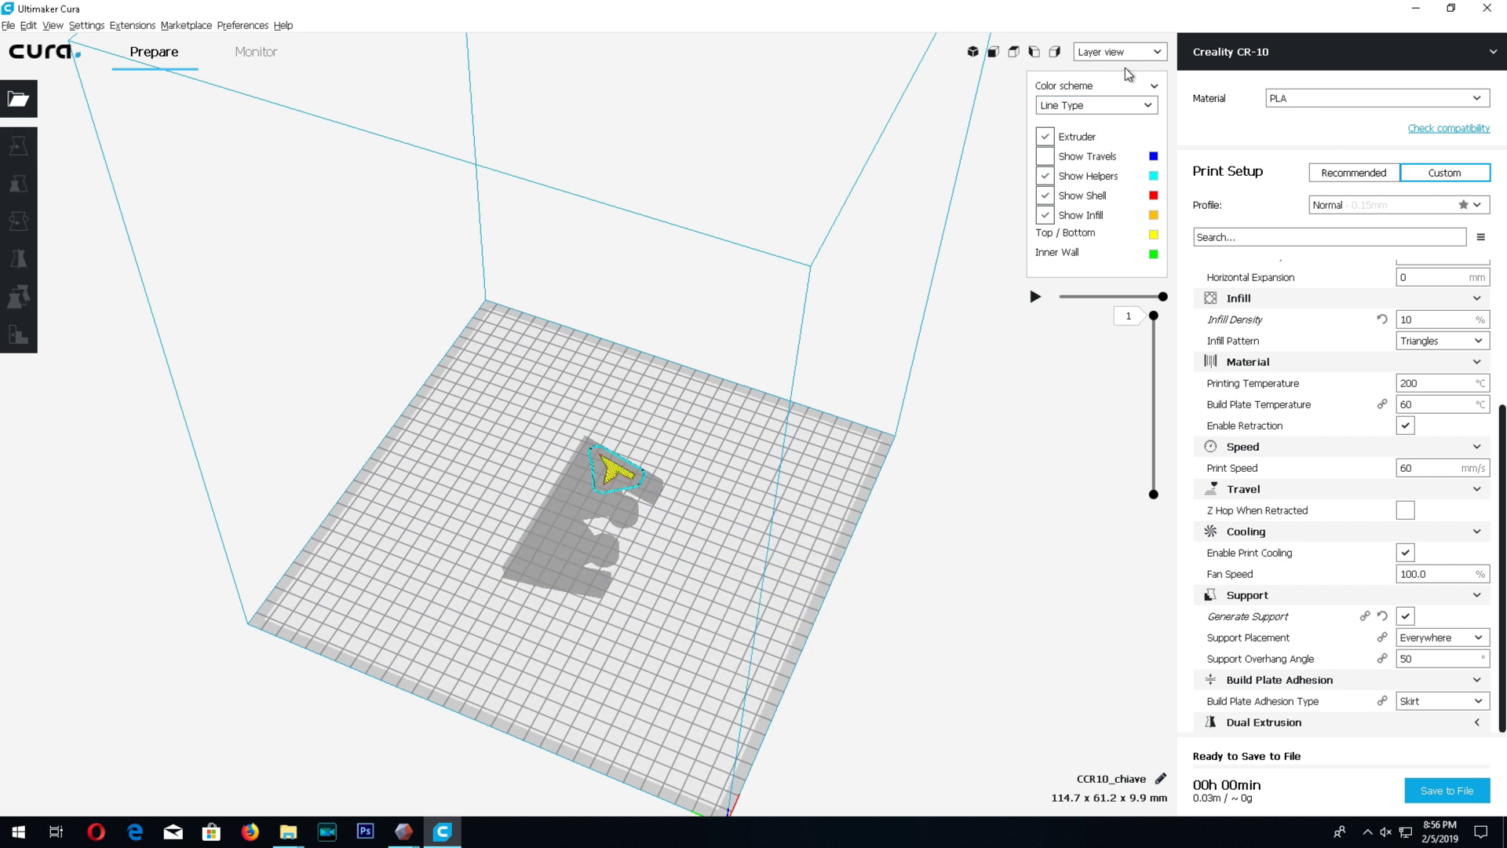
Switch the print profile to Extra Fine - 0.06mm and discard the customized support and infill settings.
scroll(1380, 328, "up", 3)
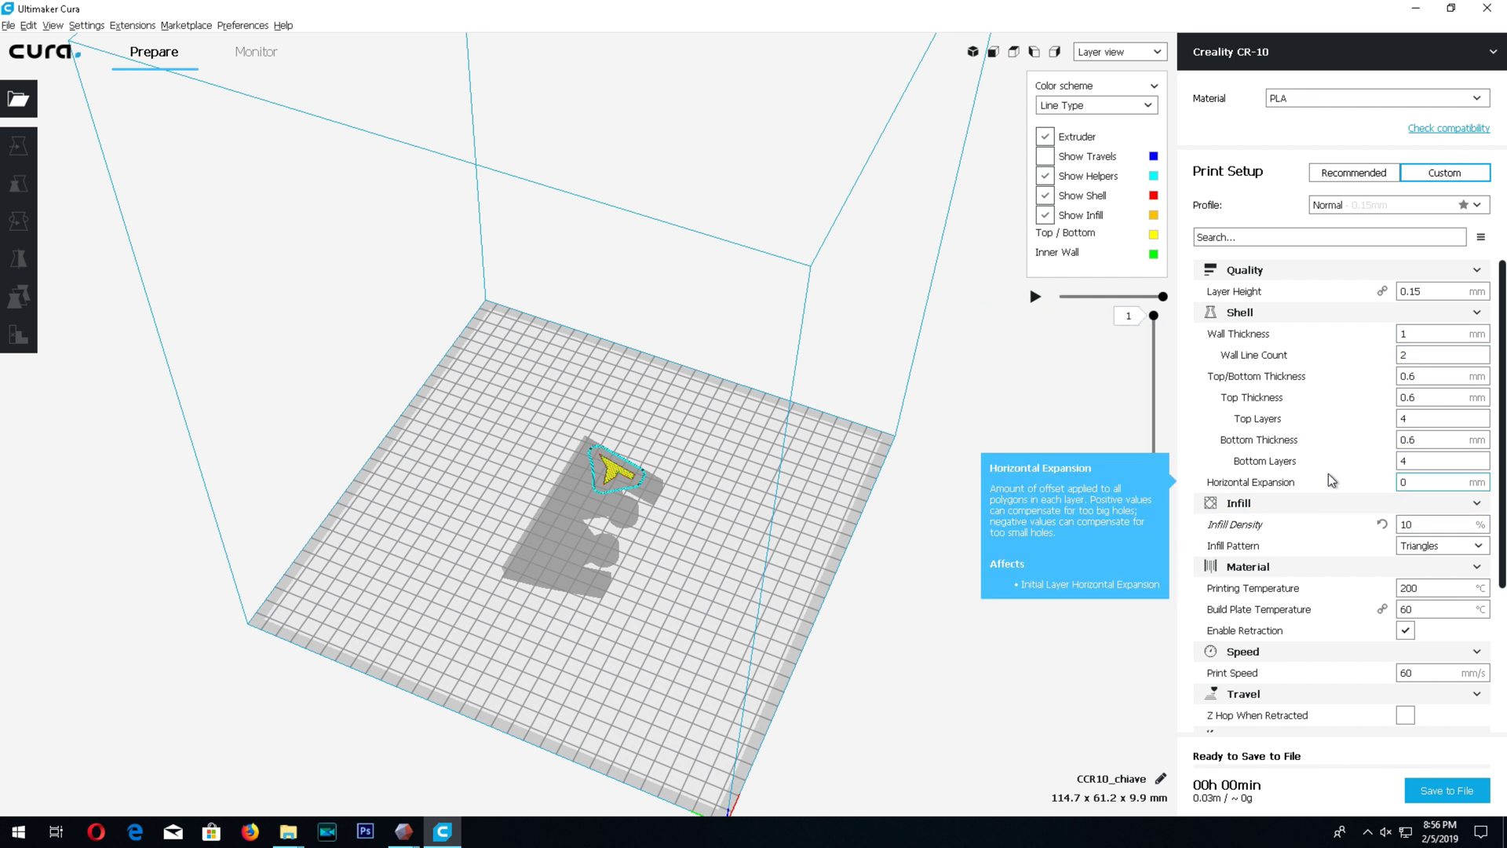
left_click(1488, 206)
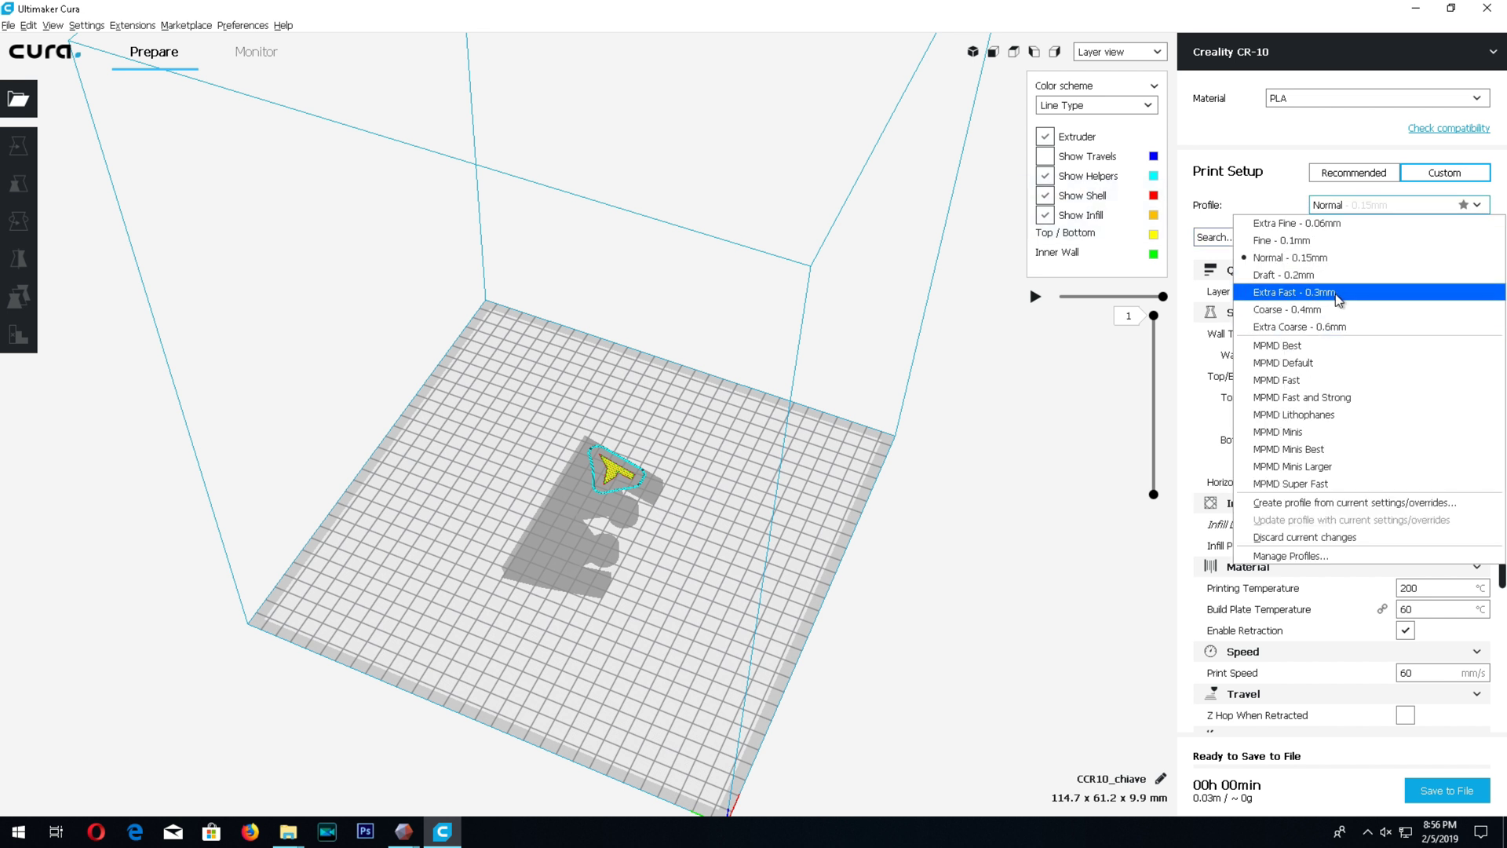
left_click(1338, 225)
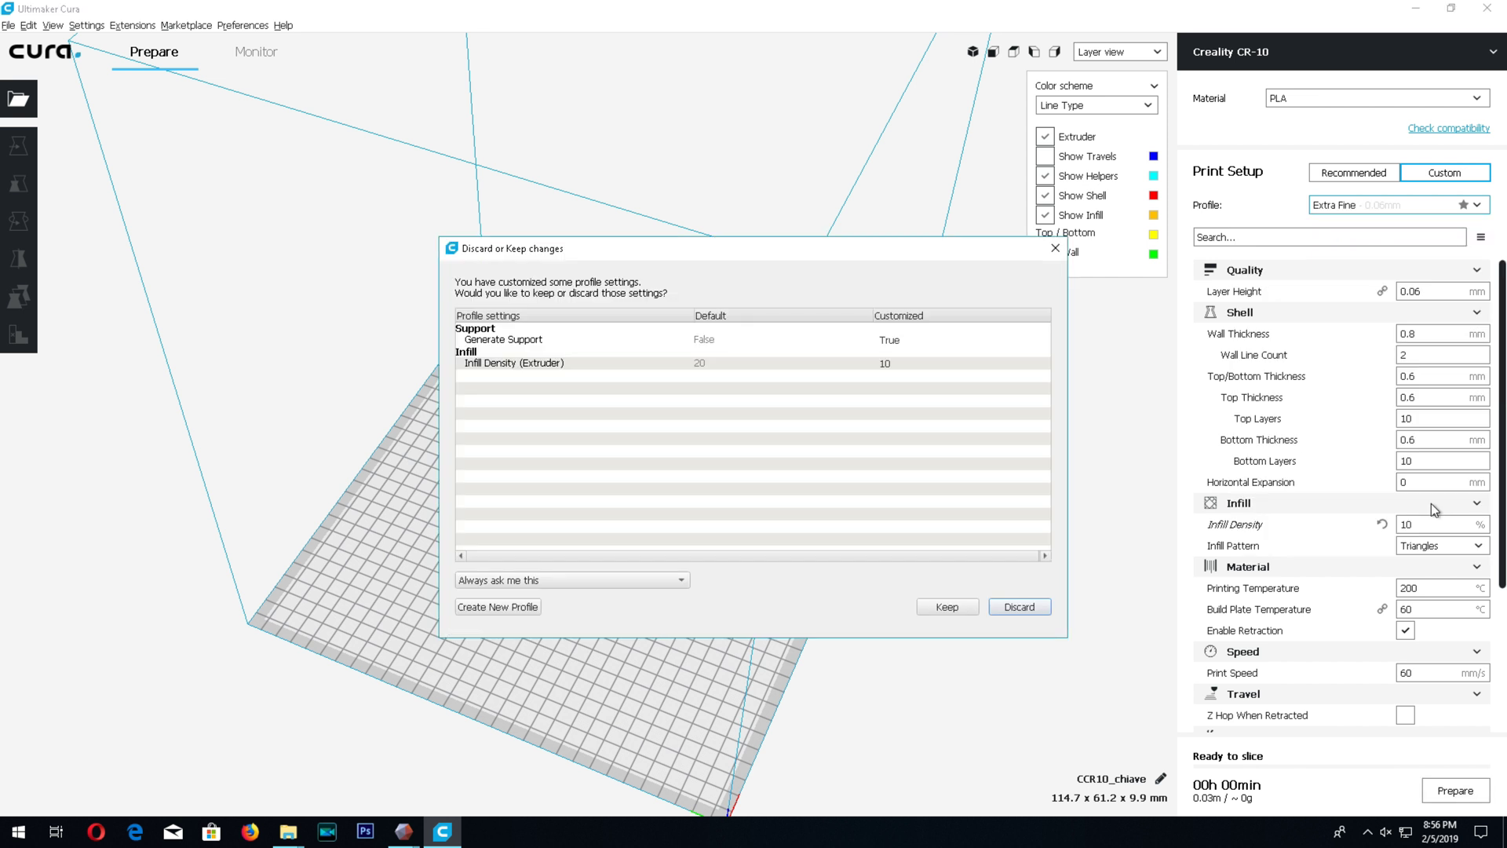
left_click(1018, 607)
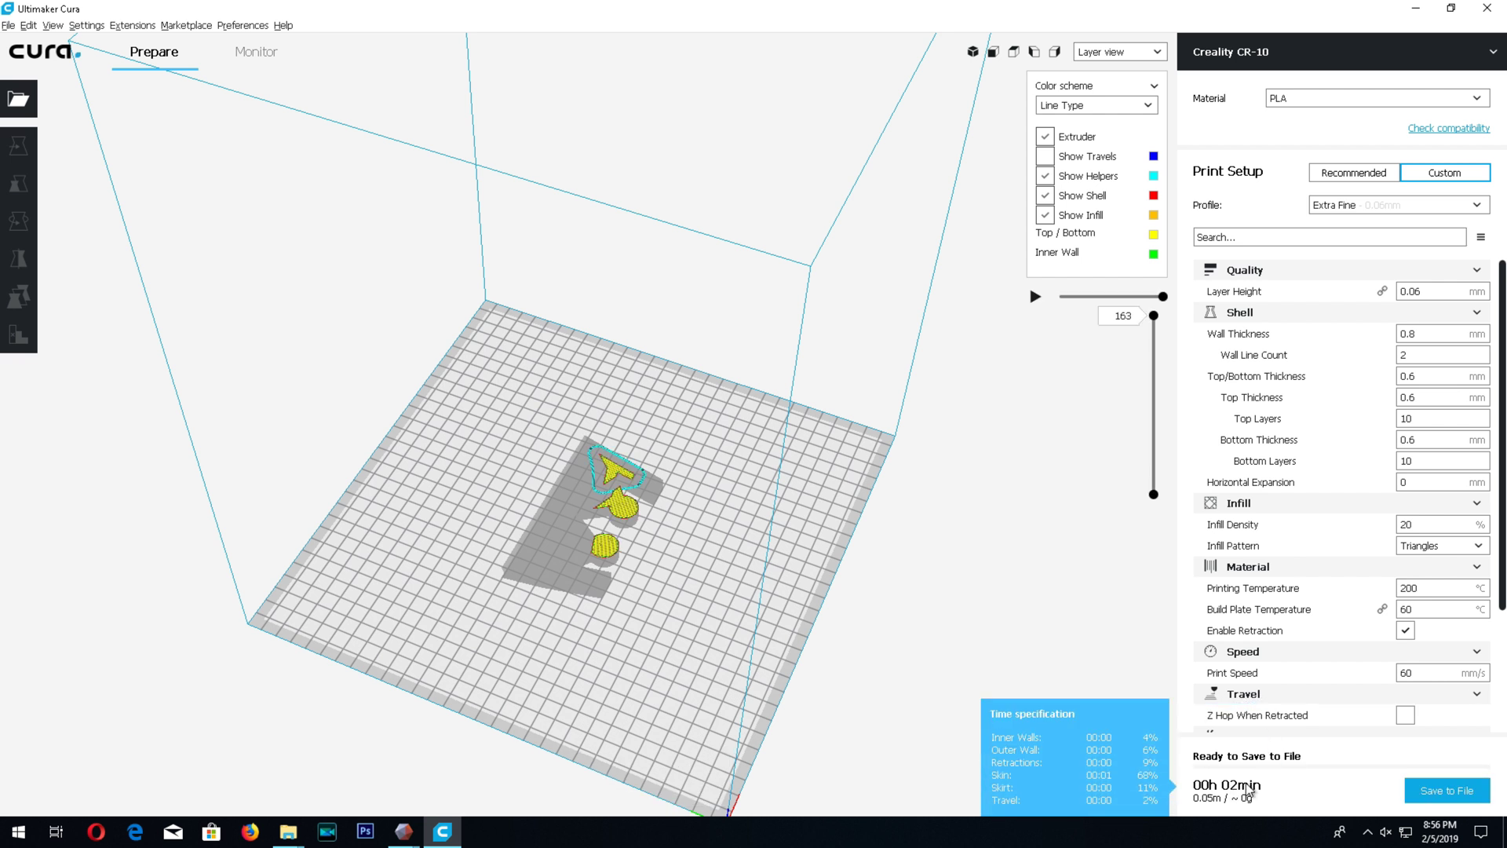
Examine the resliced layers of the chiave model from several angles and close Cura.
right_click_drag(906, 443, 758, 555)
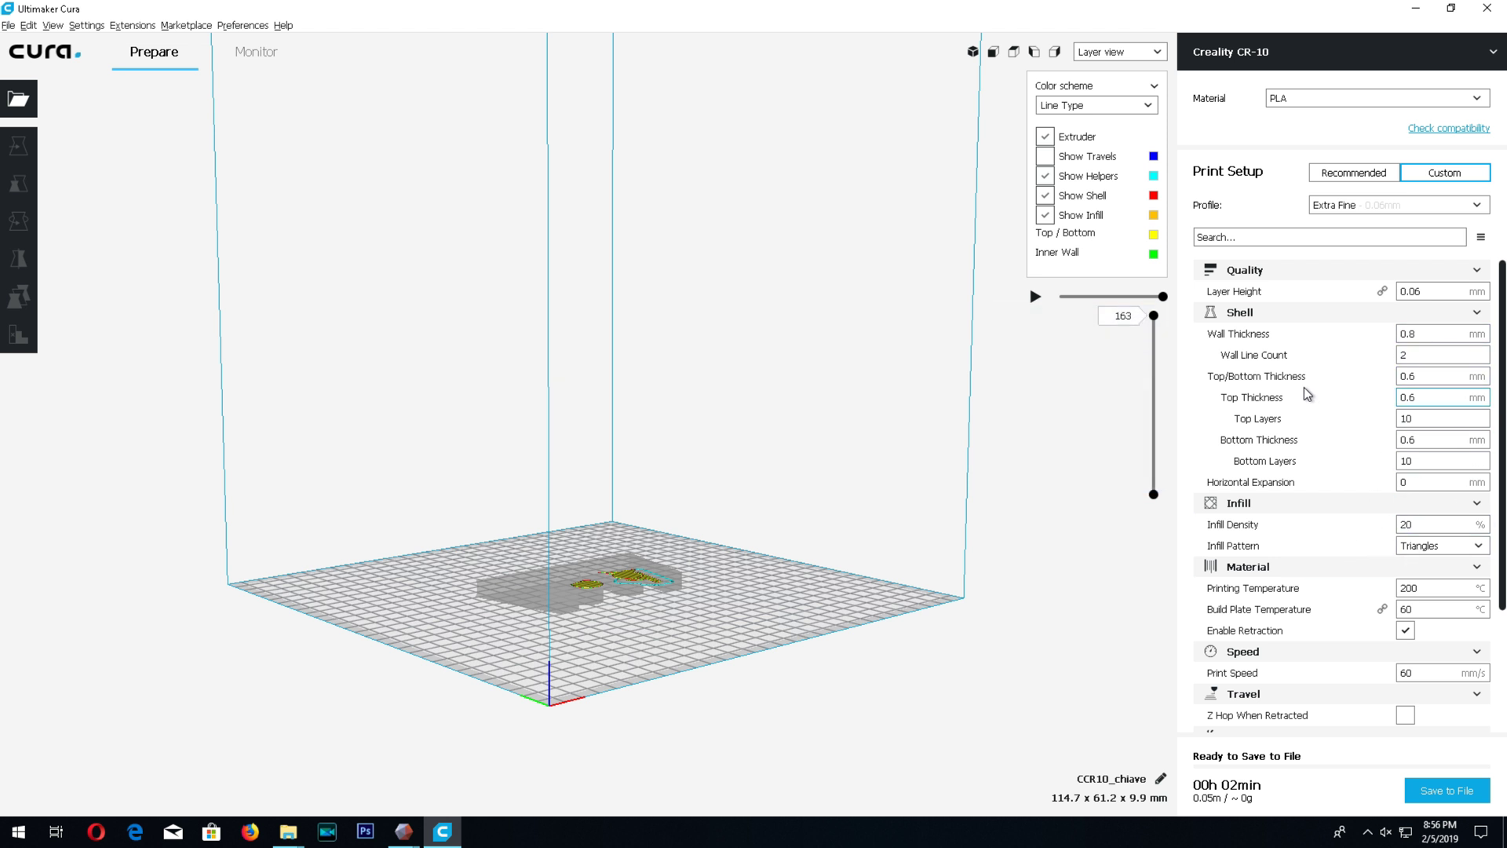
mouse_move(1300, 389)
right_click_drag(858, 259, 846, 364)
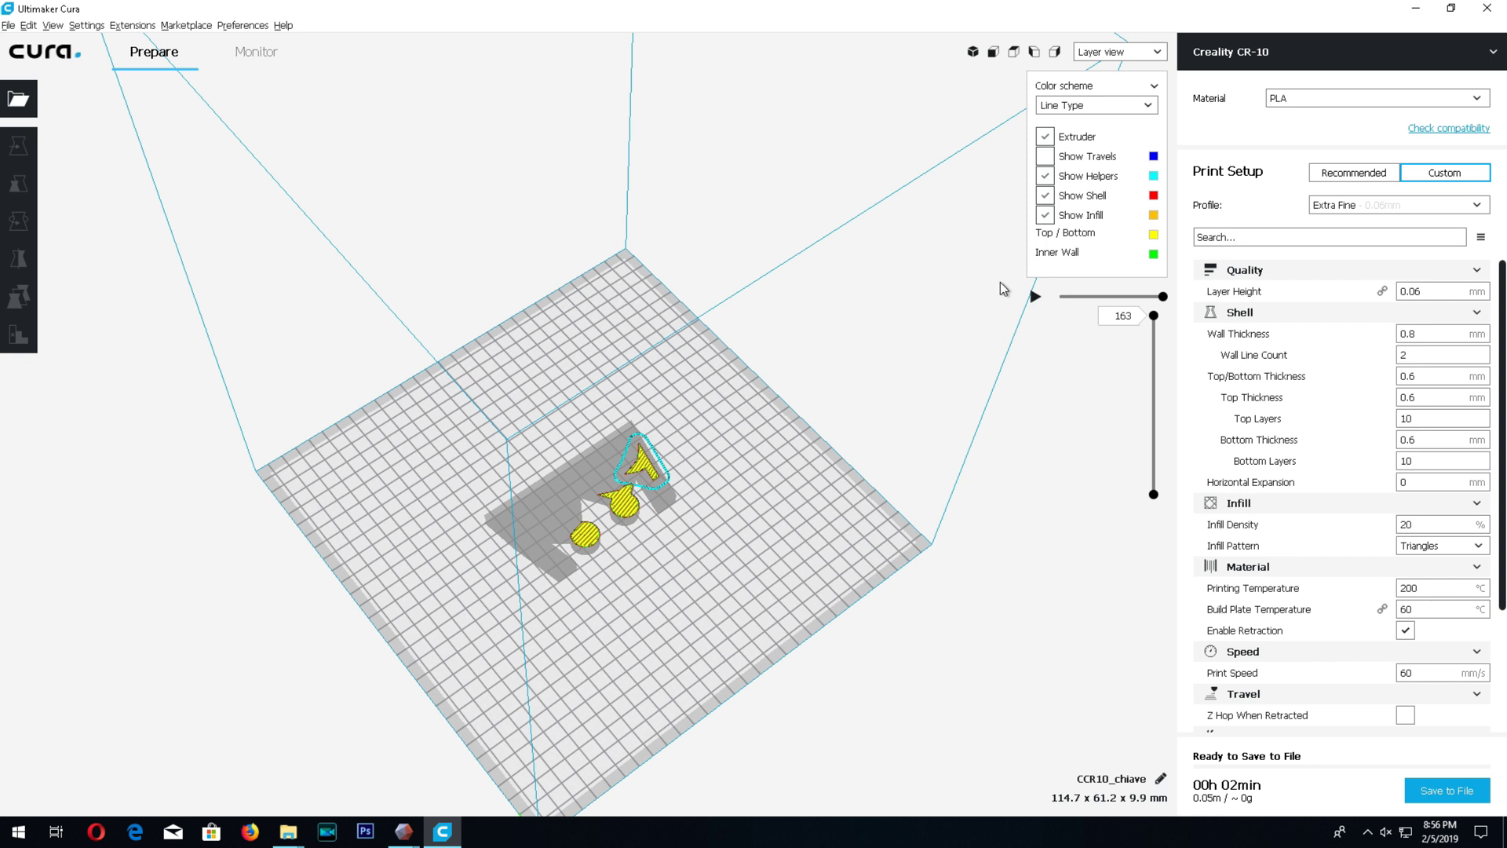
left_click(1499, 7)
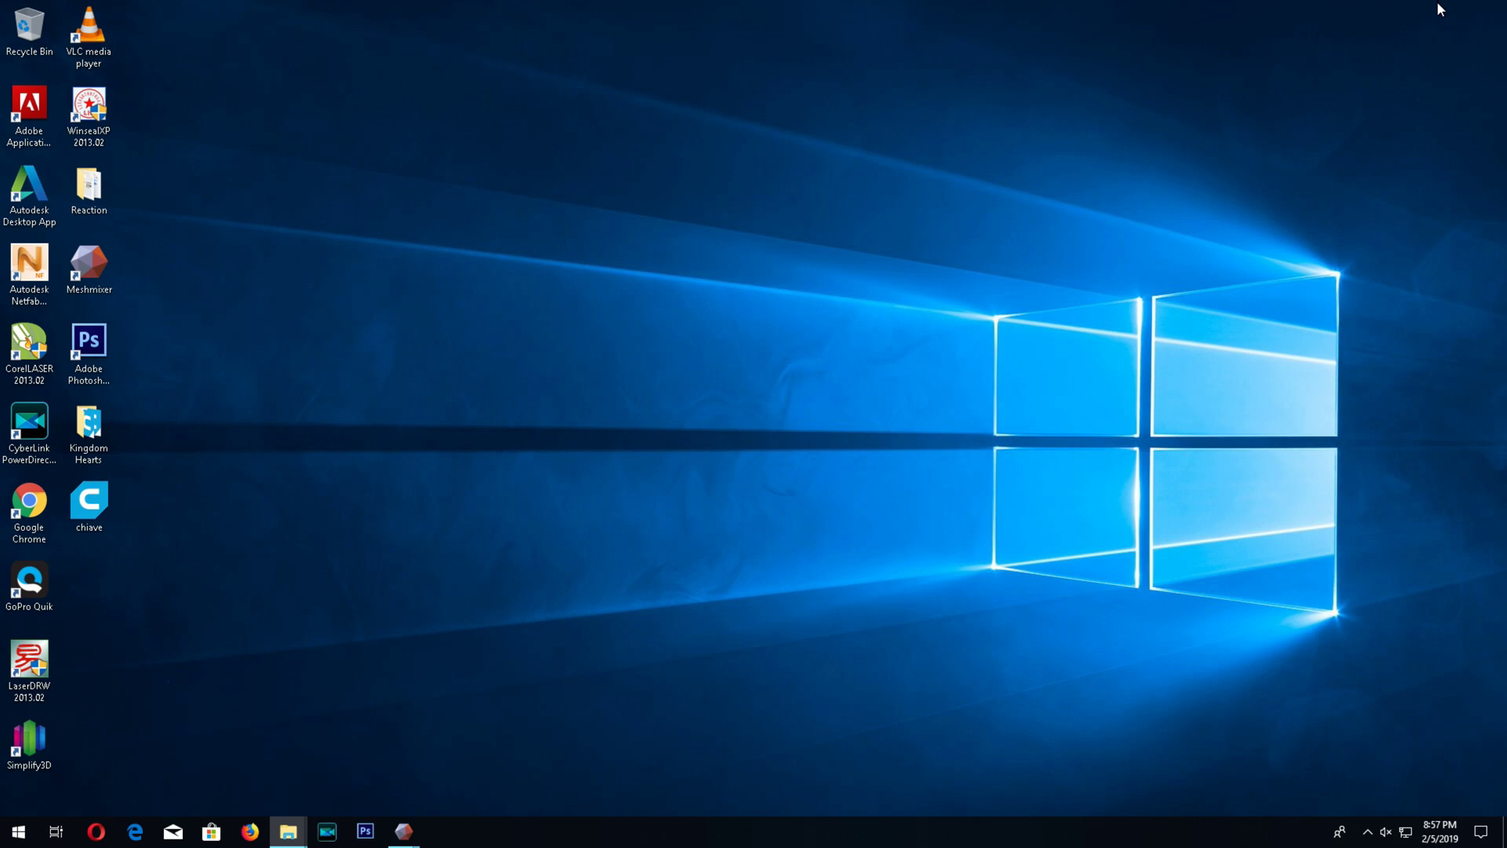
Open the chiave STL from the desktop in Meshmixer, dismiss the update notice and view the mesh full-screen from above.
left_click(318, 476)
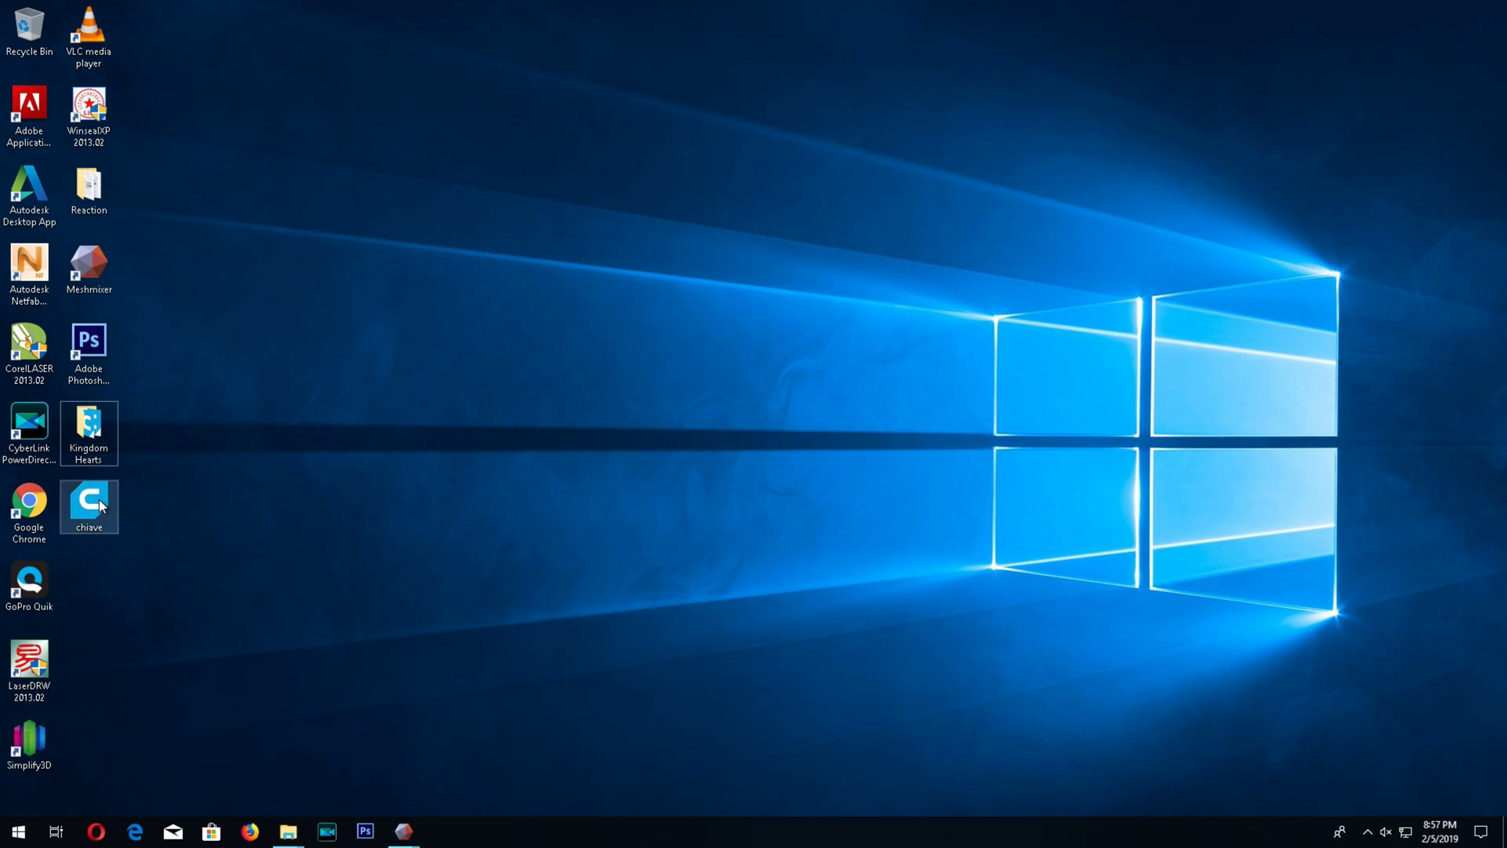
left_click_drag(94, 496, 91, 266)
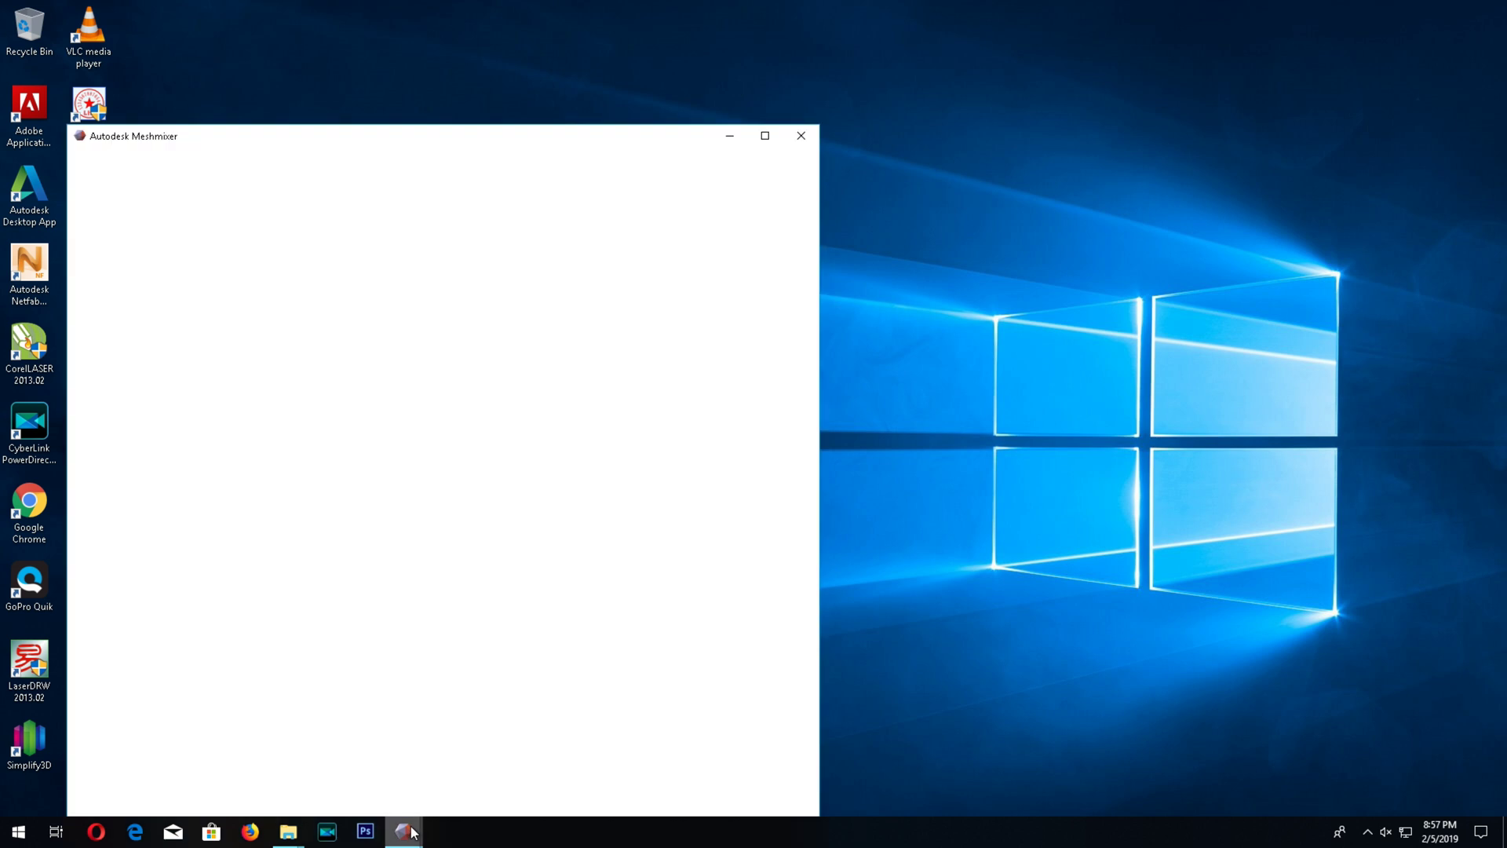
right_click(409, 831)
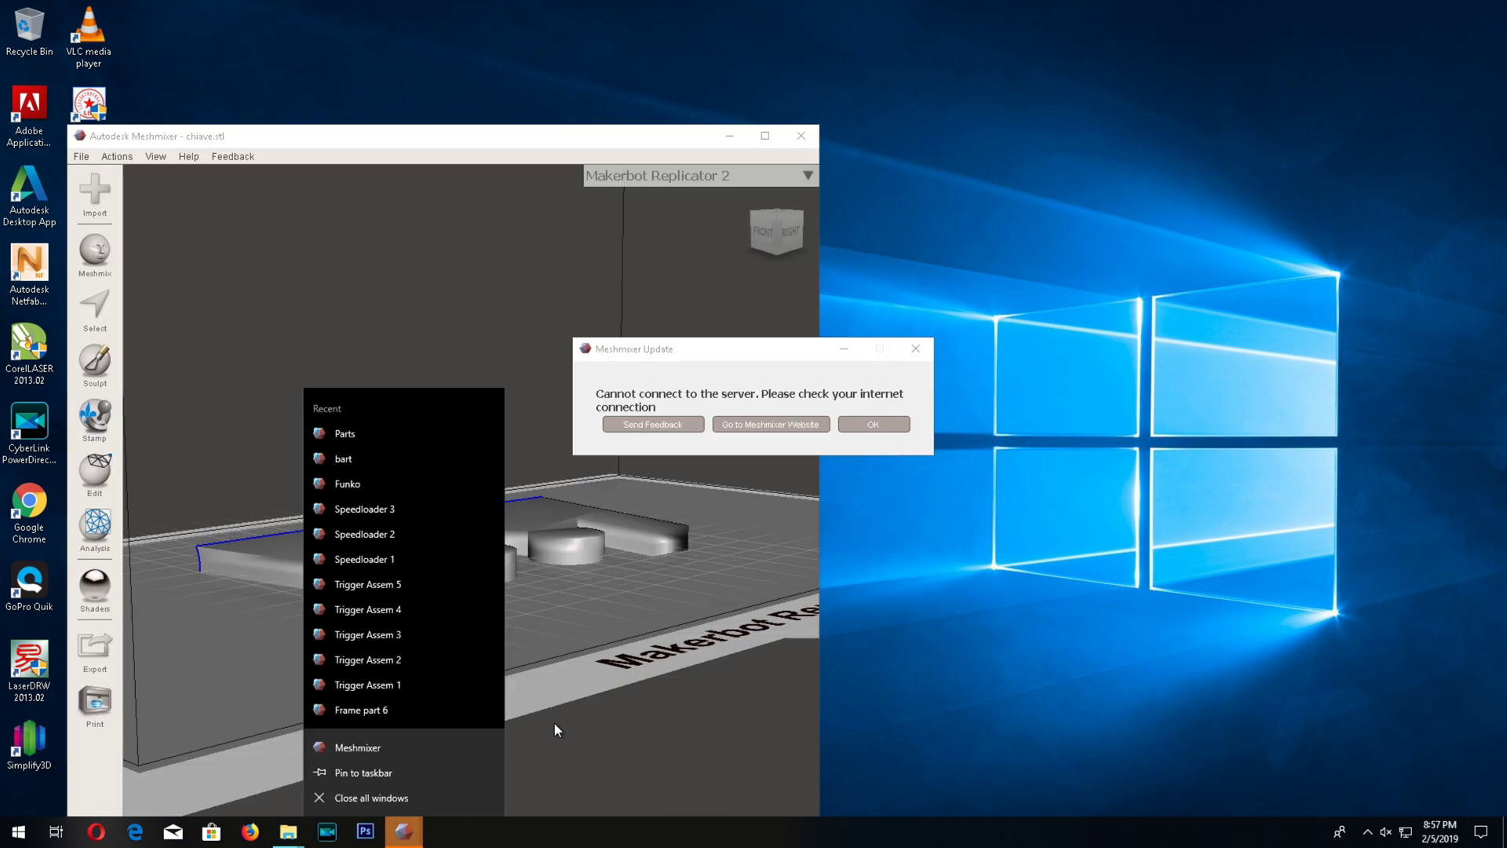
left_click(873, 424)
left_click(765, 136)
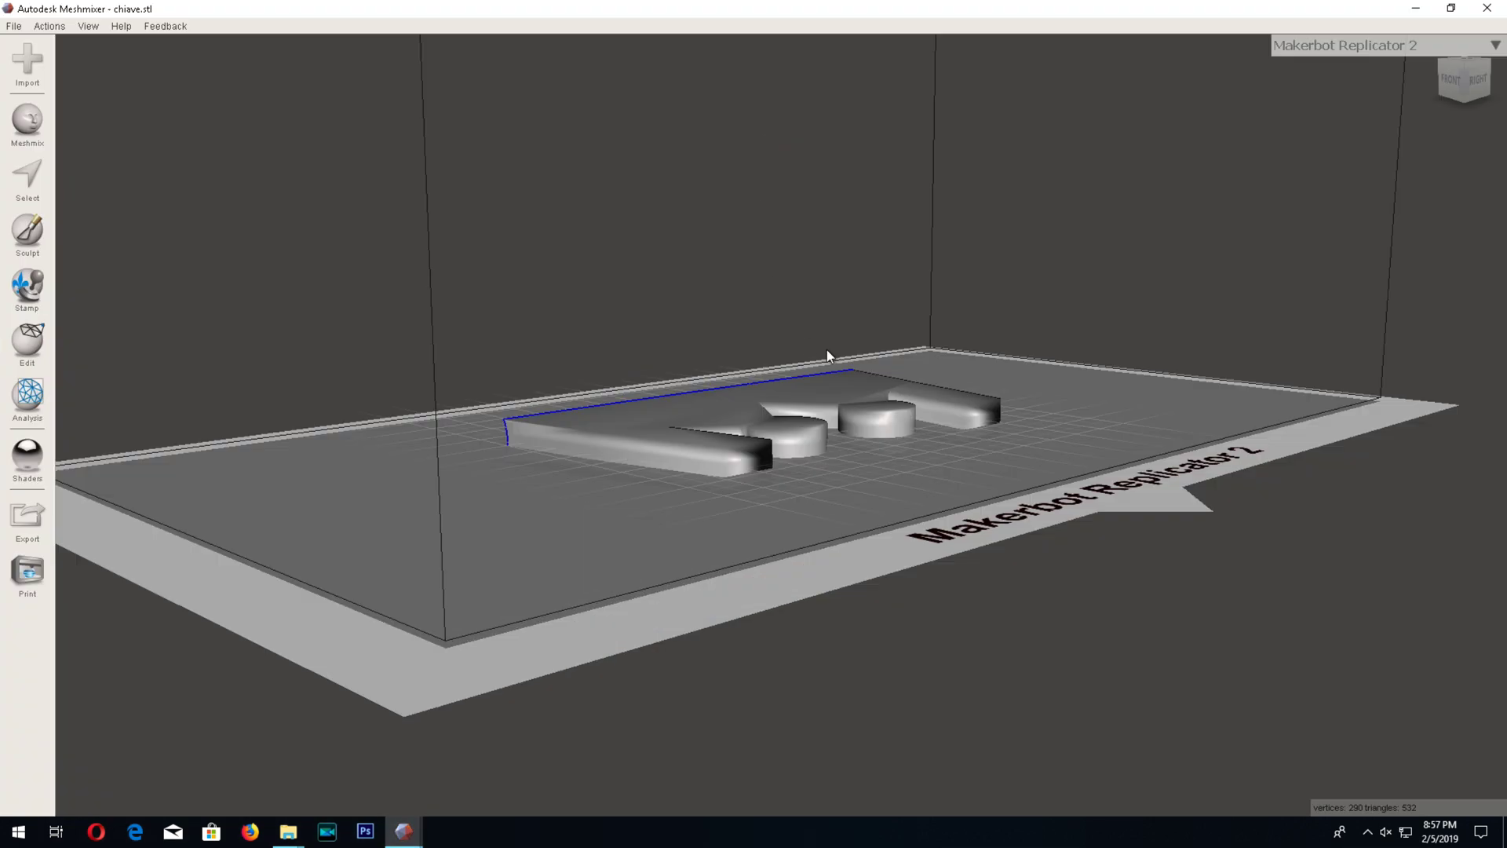
right_click_drag(826, 351, 748, 395)
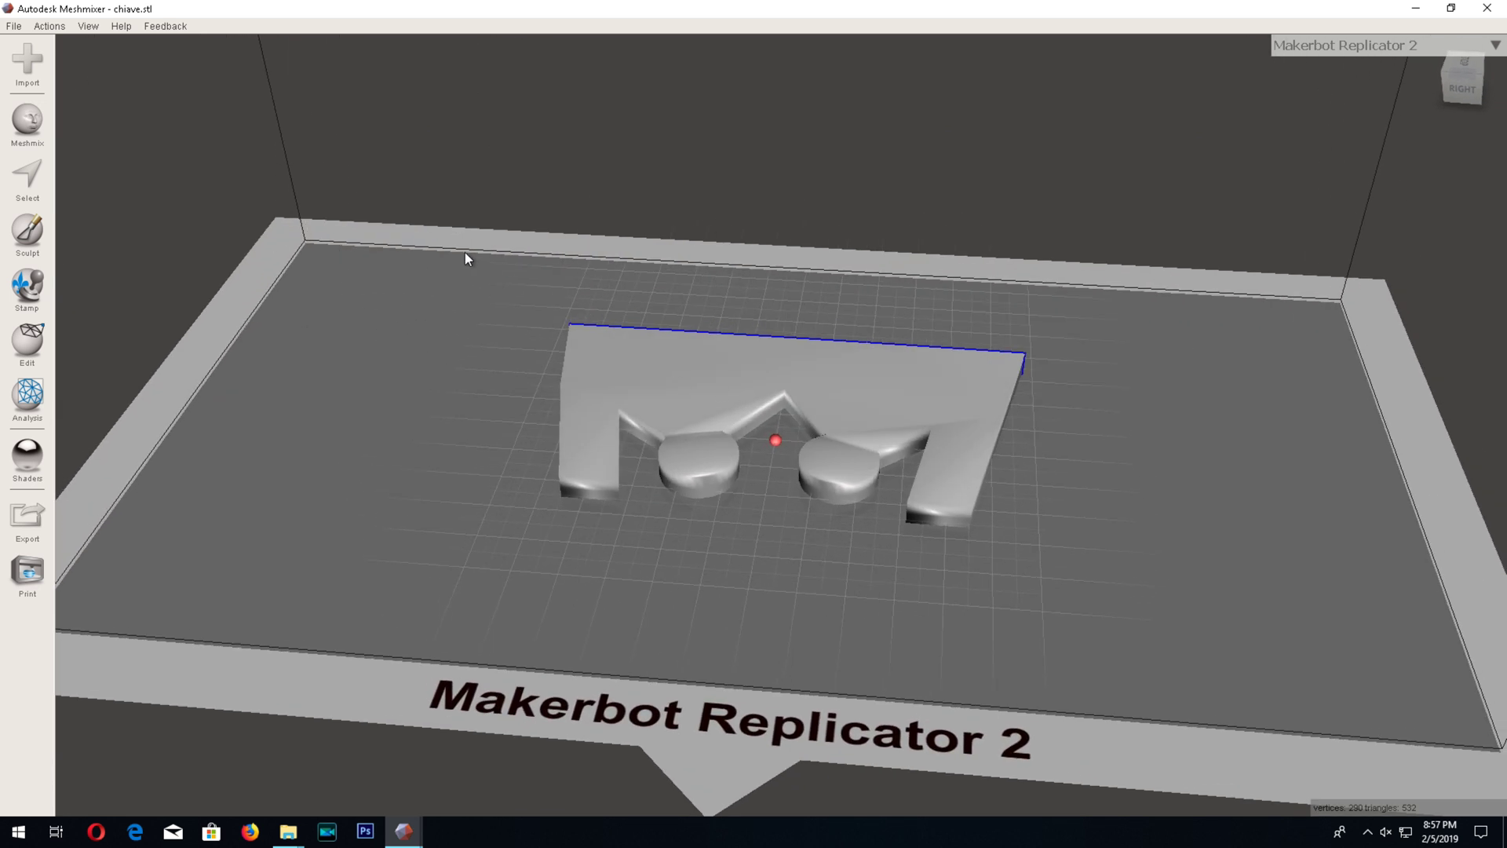
Export the unrepaired mesh from Meshmixer to the desktop as Parts and minimize the program.
left_click(49, 26)
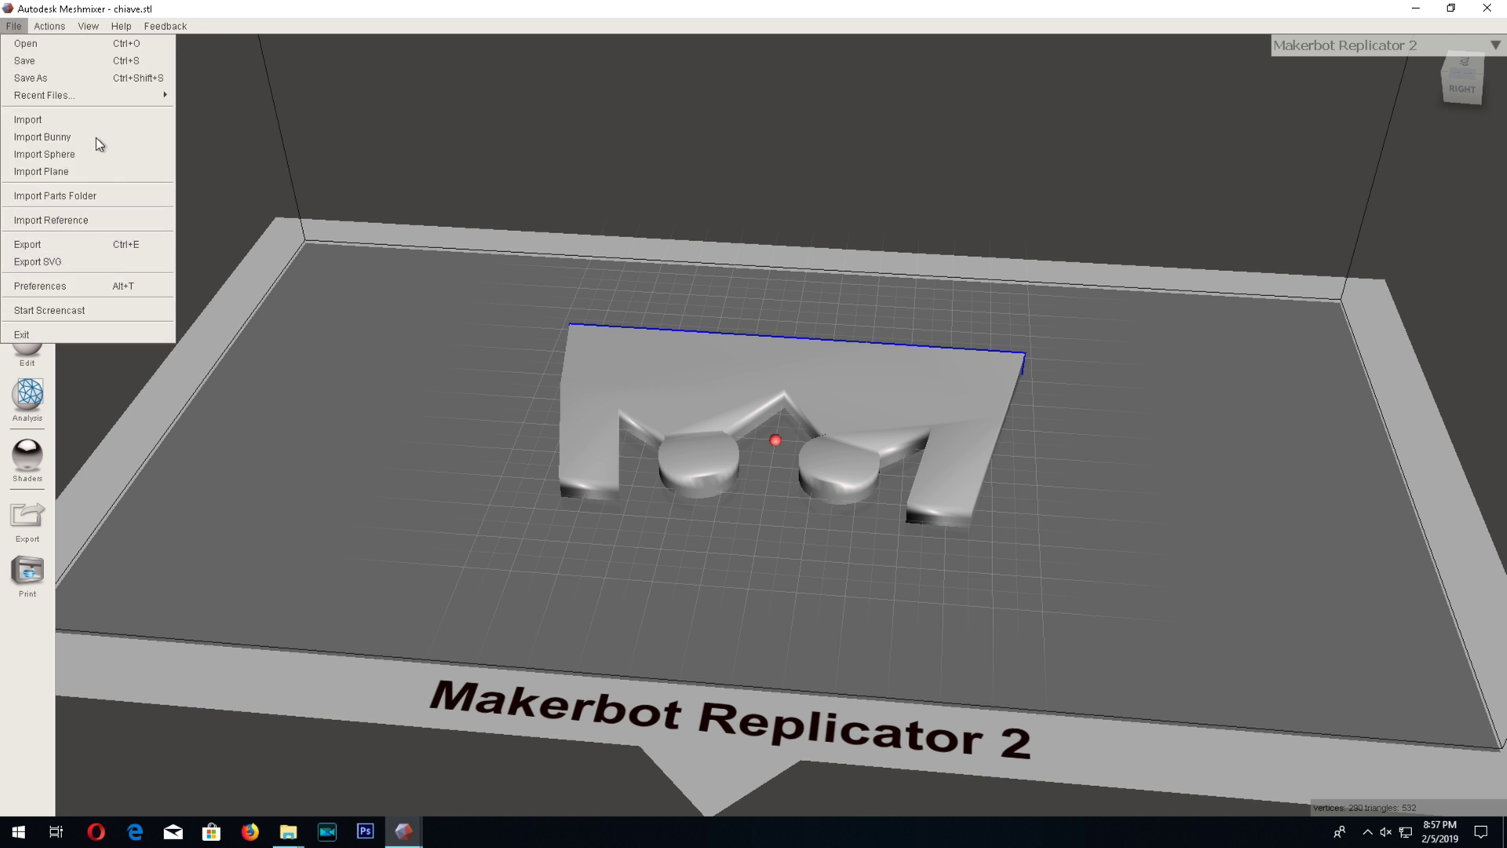
left_click(81, 248)
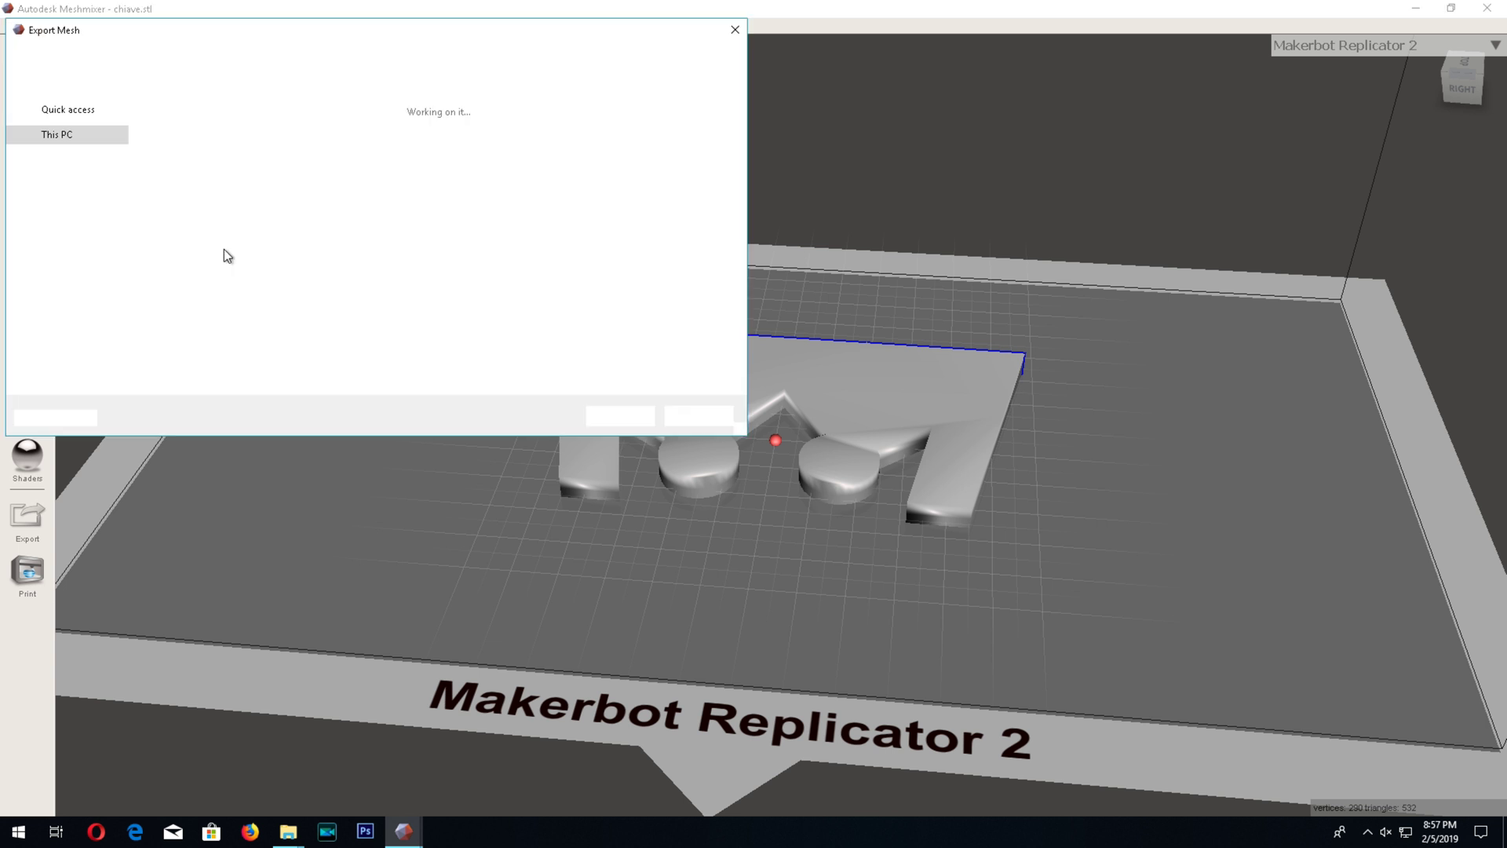
left_click(620, 415)
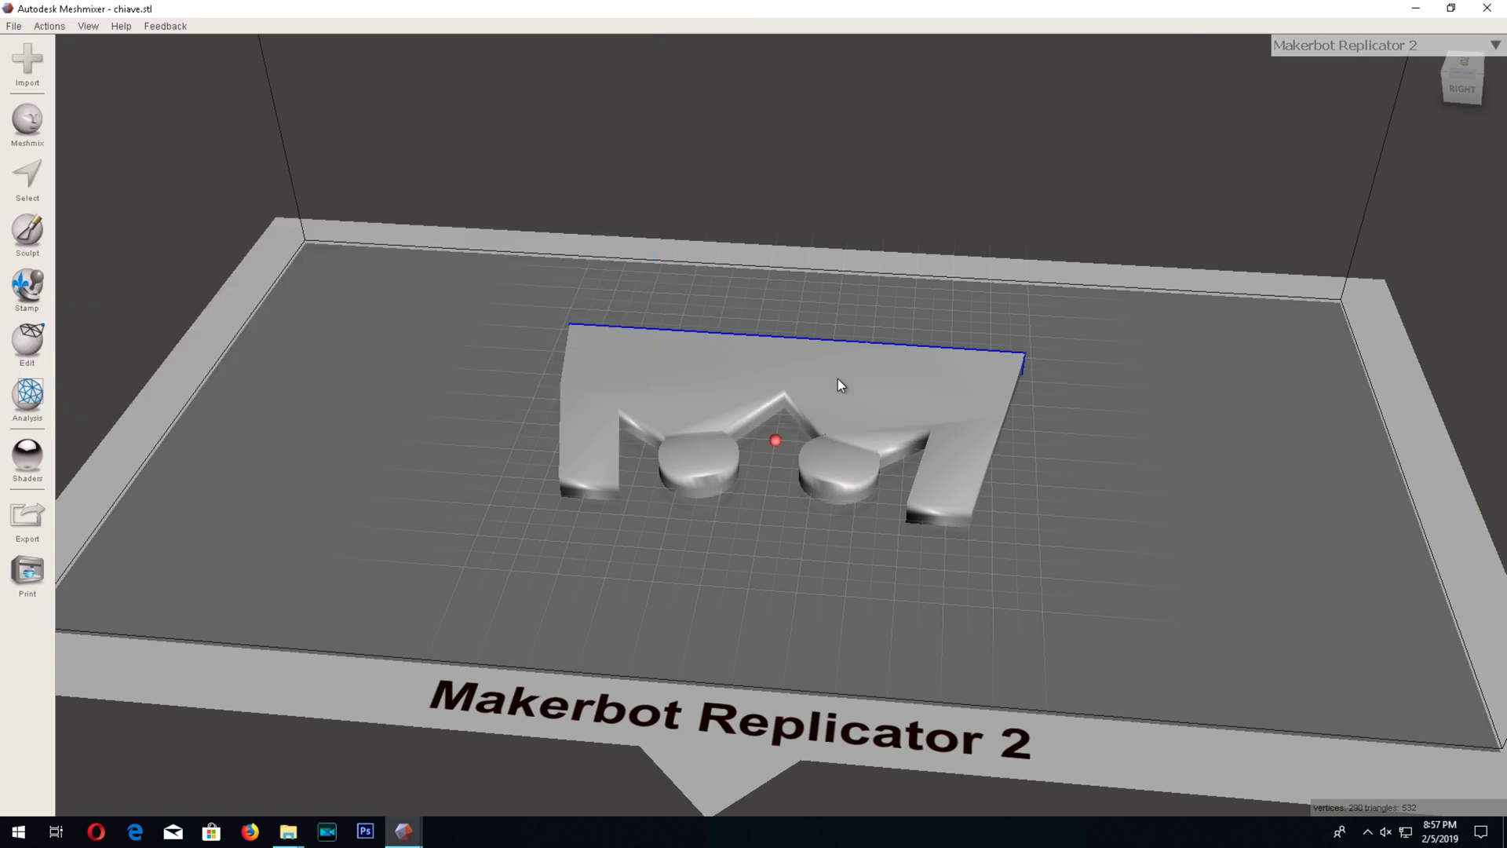
left_click(1415, 8)
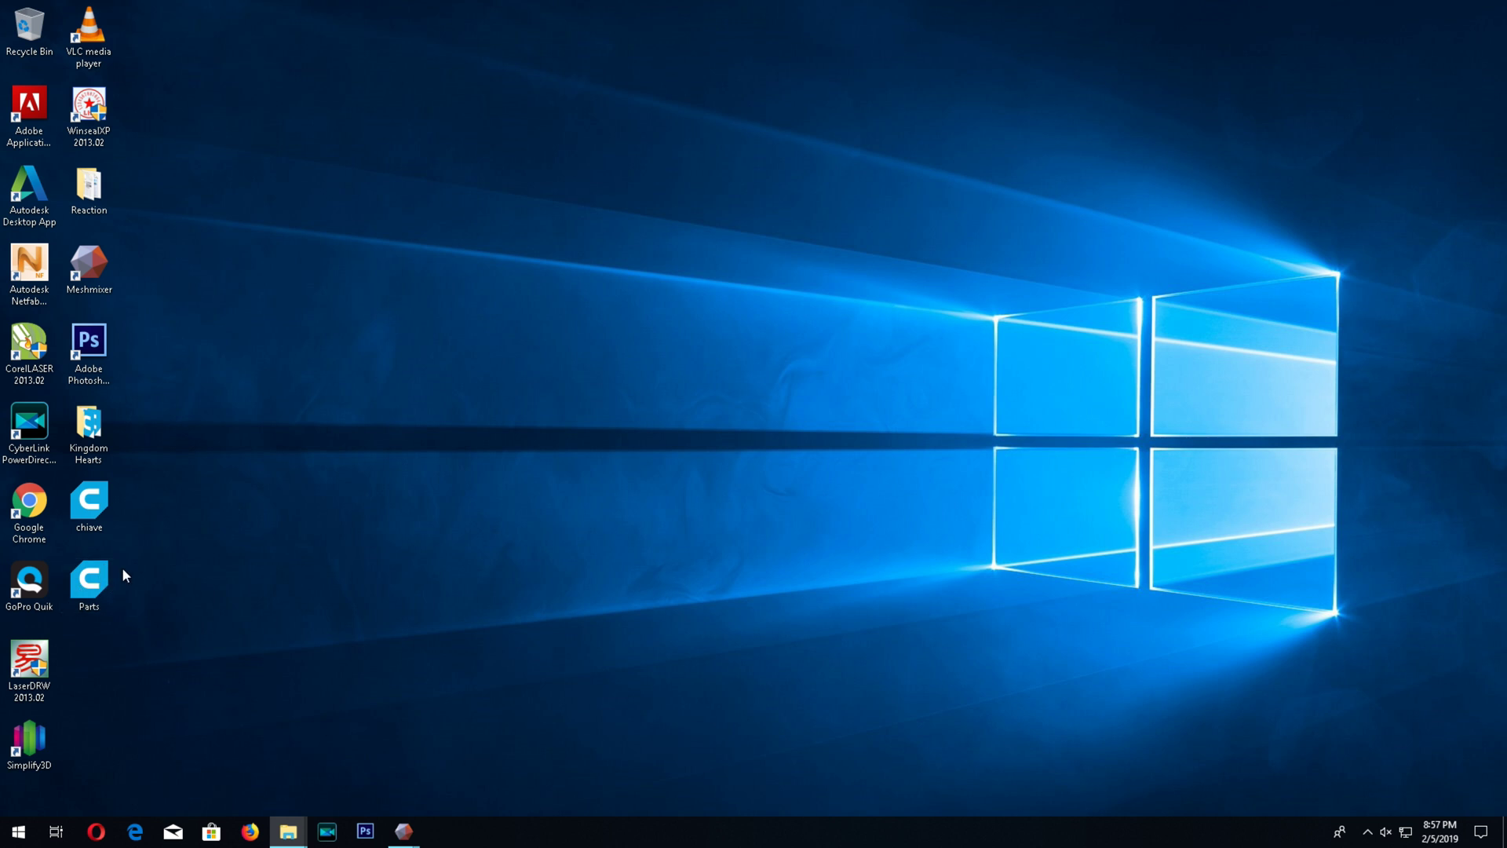
Open the Parts STL in Cura, examine its sliced toolpaths in Layer view and close Cura.
double_click(85, 584)
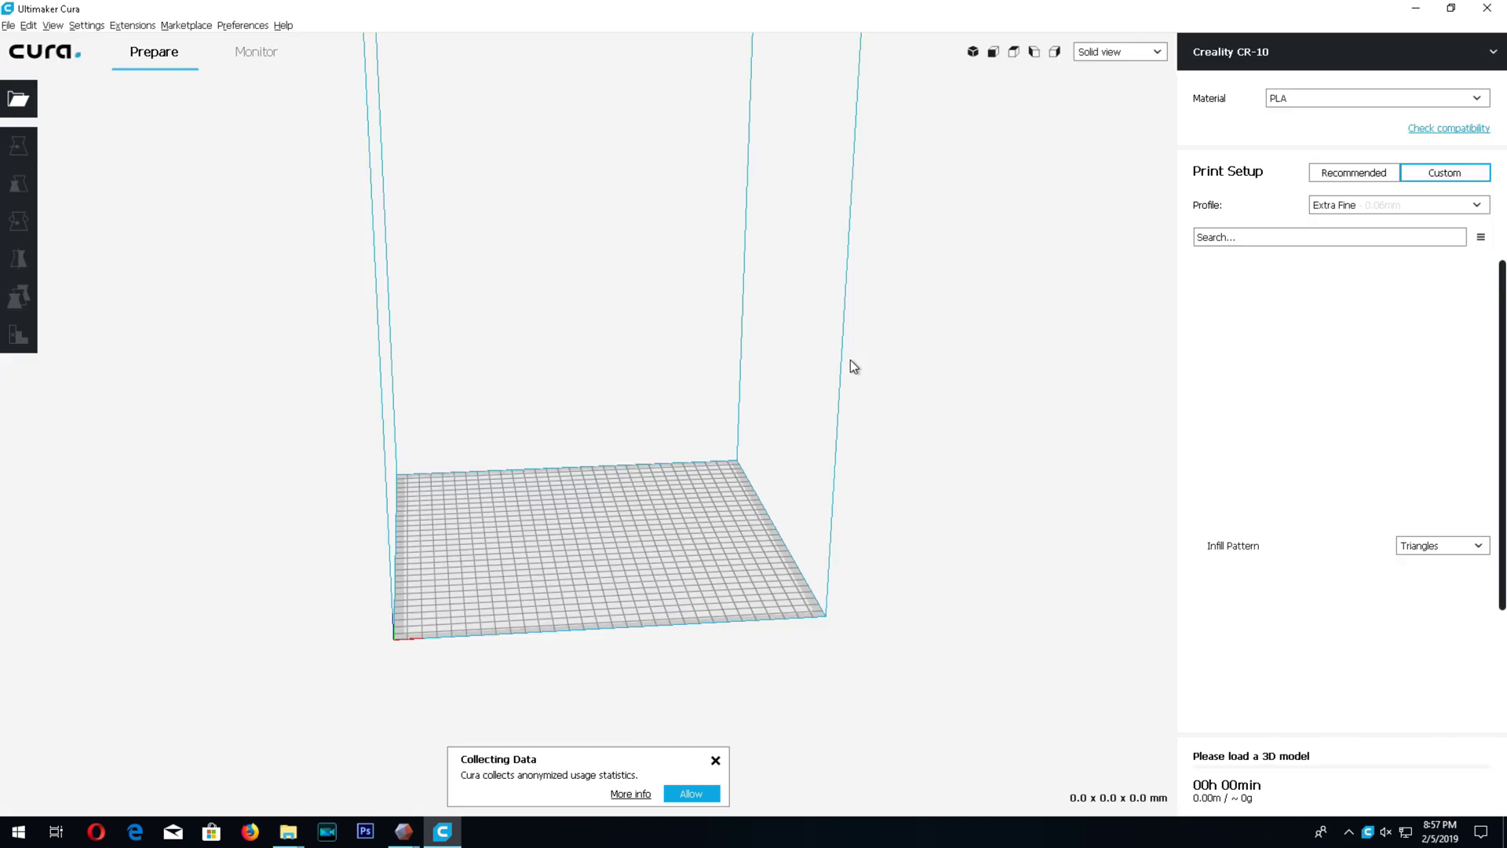
right_click_drag(836, 361, 664, 424)
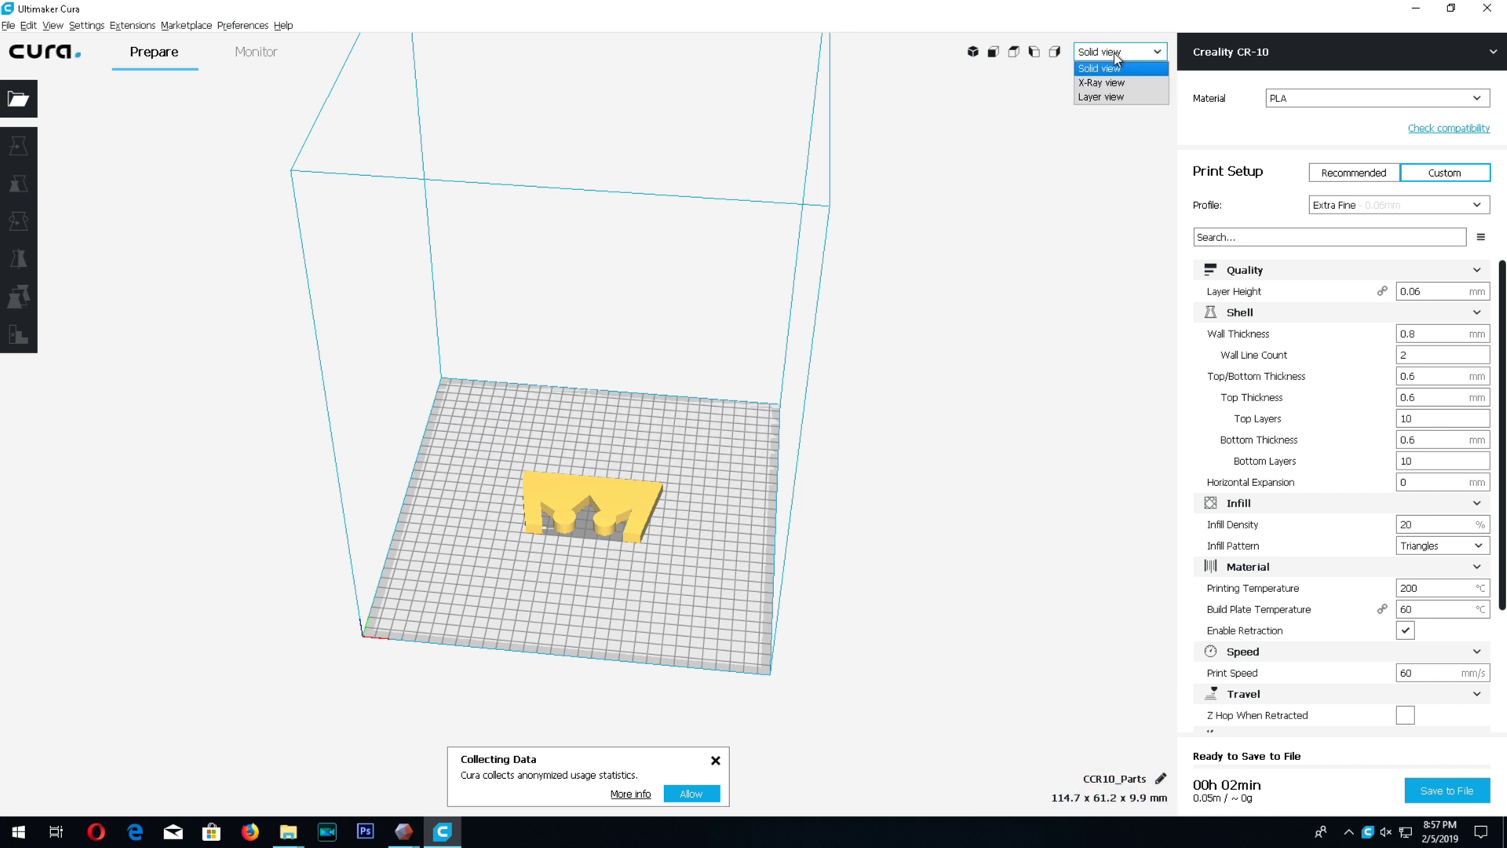
left_click(1110, 96)
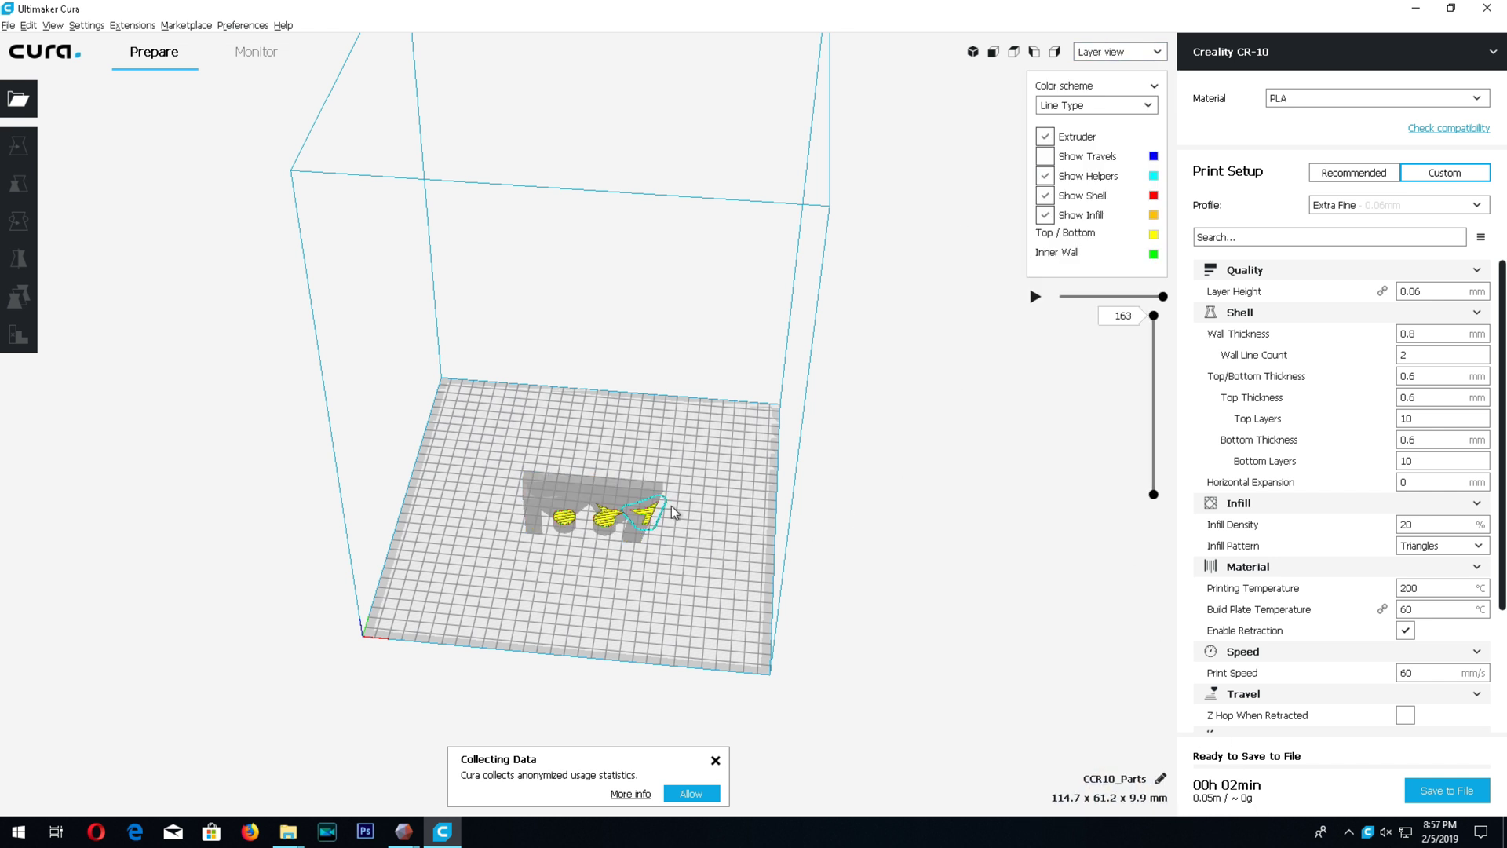
left_click(1489, 9)
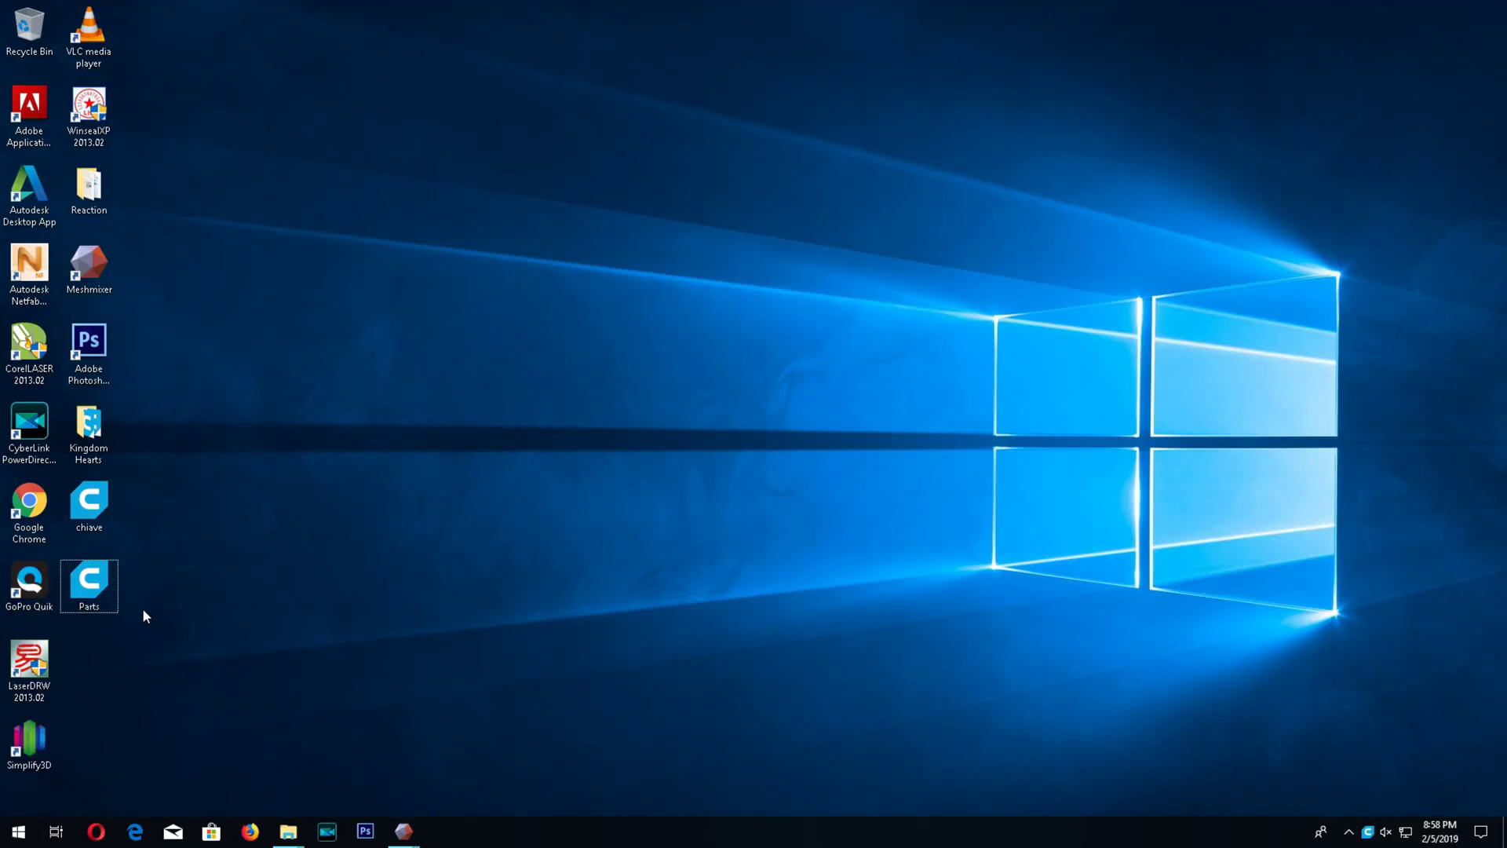
Close all Meshmixer windows without saving the changes.
left_click_drag(89, 502, 206, 380)
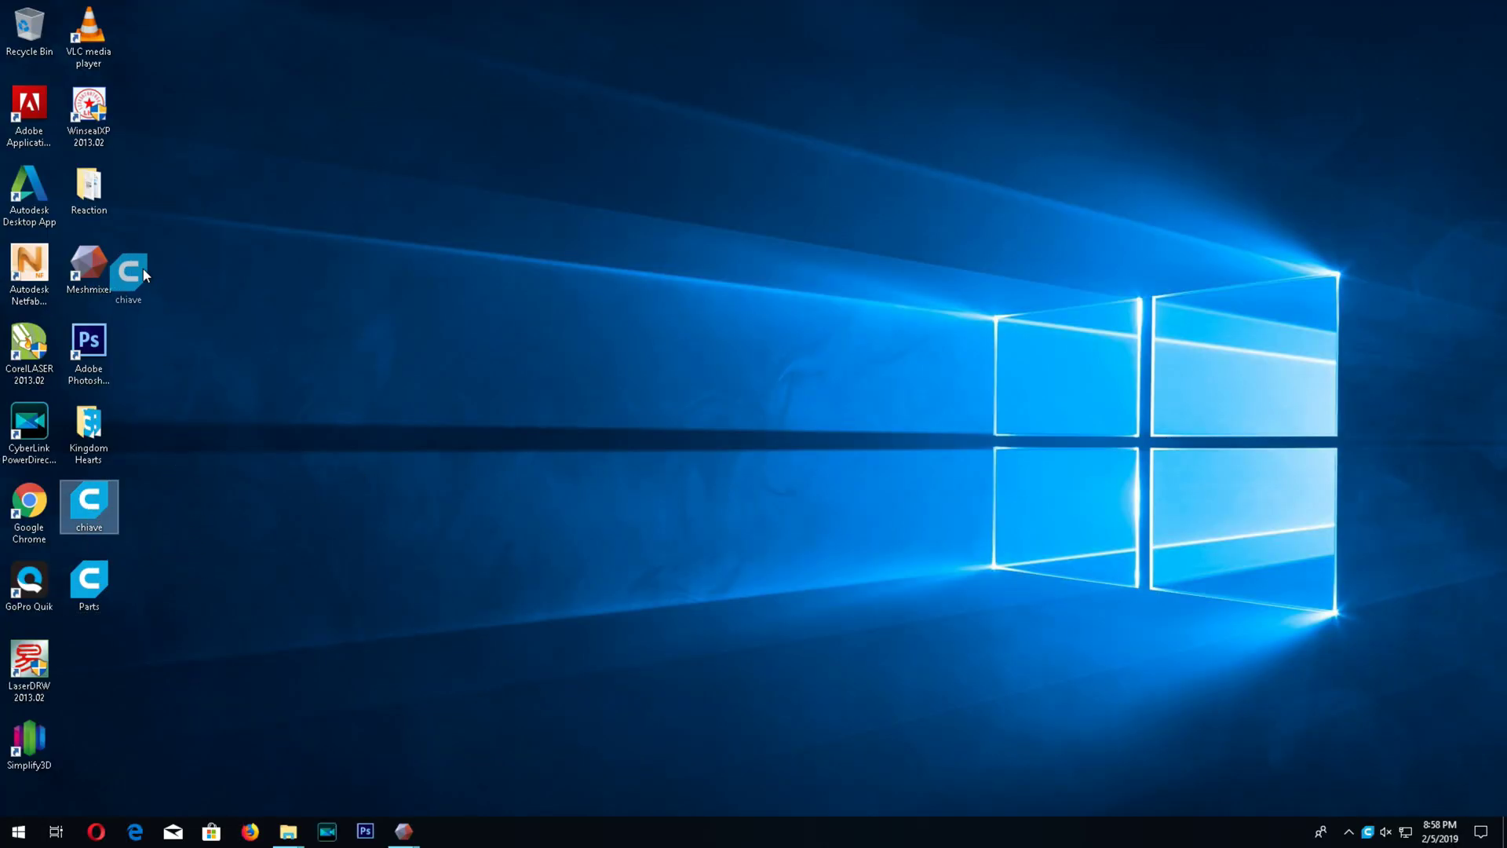
left_click_drag(188, 590, 295, 599)
right_click(404, 830)
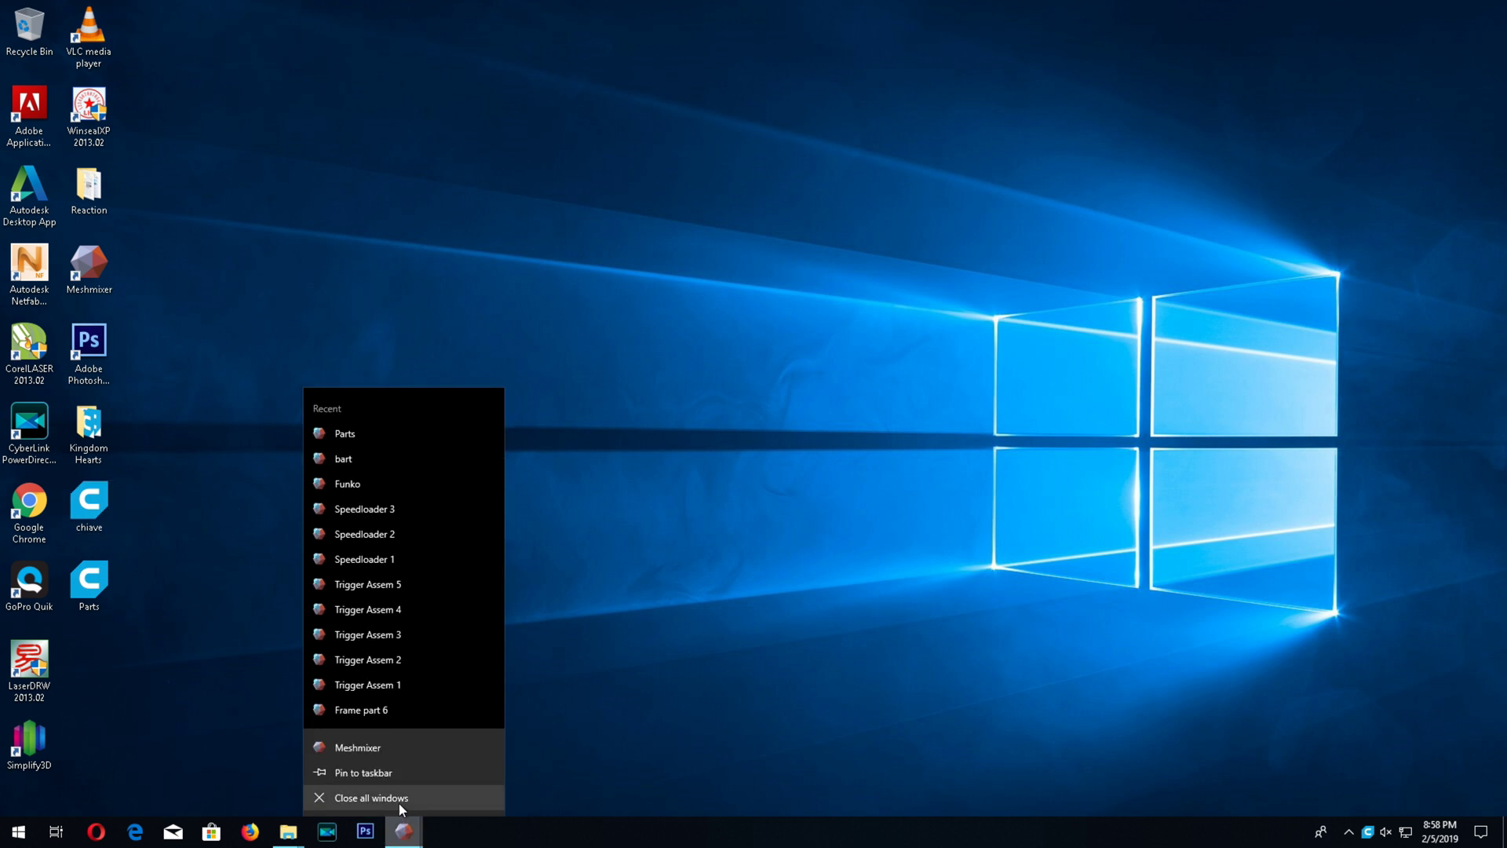
left_click(406, 799)
left_click(843, 462)
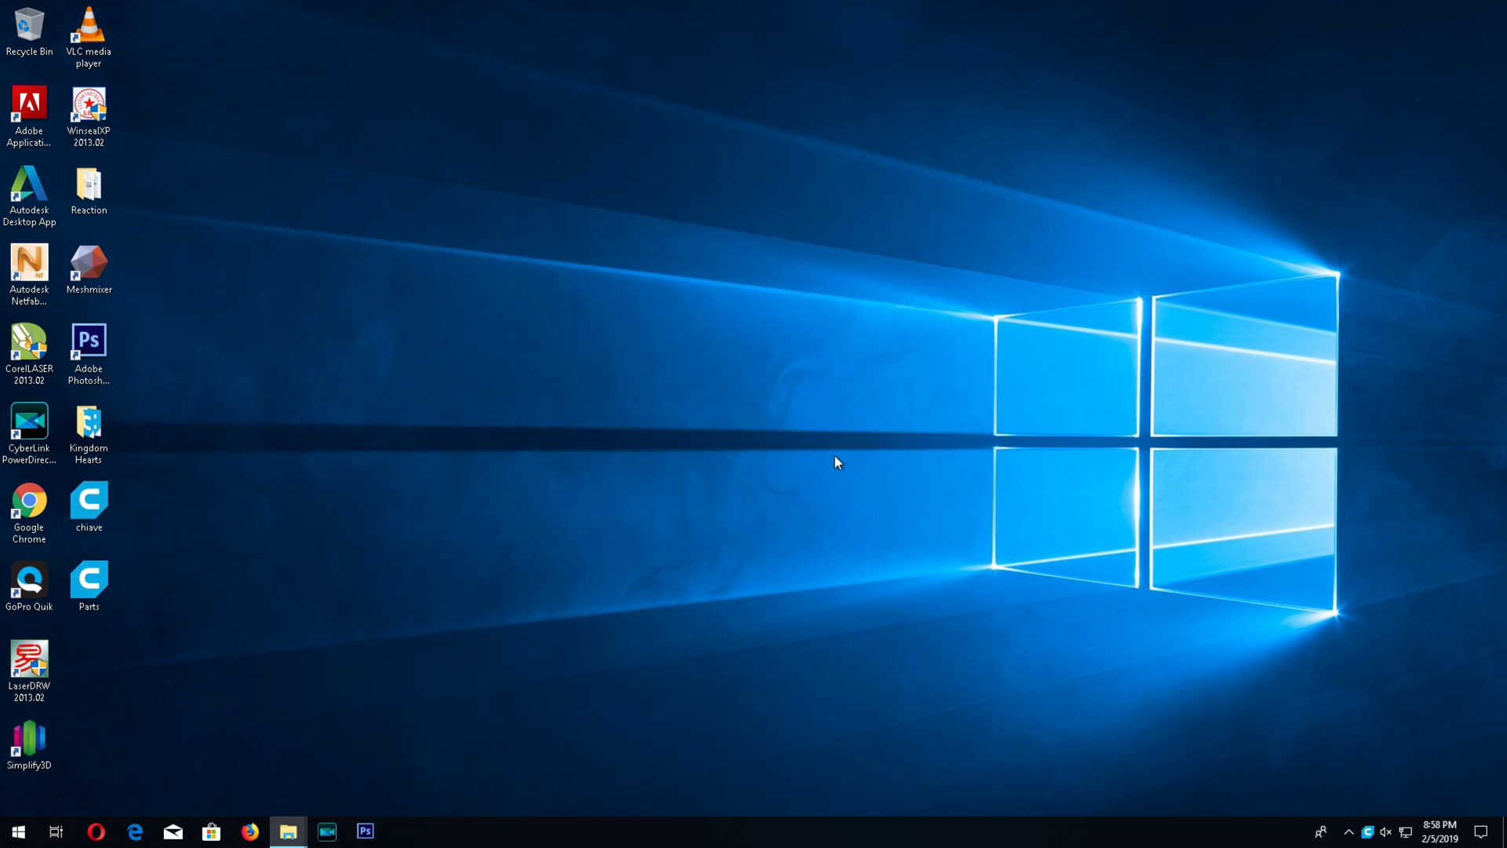
Reopen the chiave STL in a maximized Meshmixer window, moving the Parts STL to the Recycle Bin and dismissing the update notice.
left_click(100, 530)
left_click_drag(86, 506, 90, 267)
left_click_drag(108, 581, 30, 27)
left_click(848, 425)
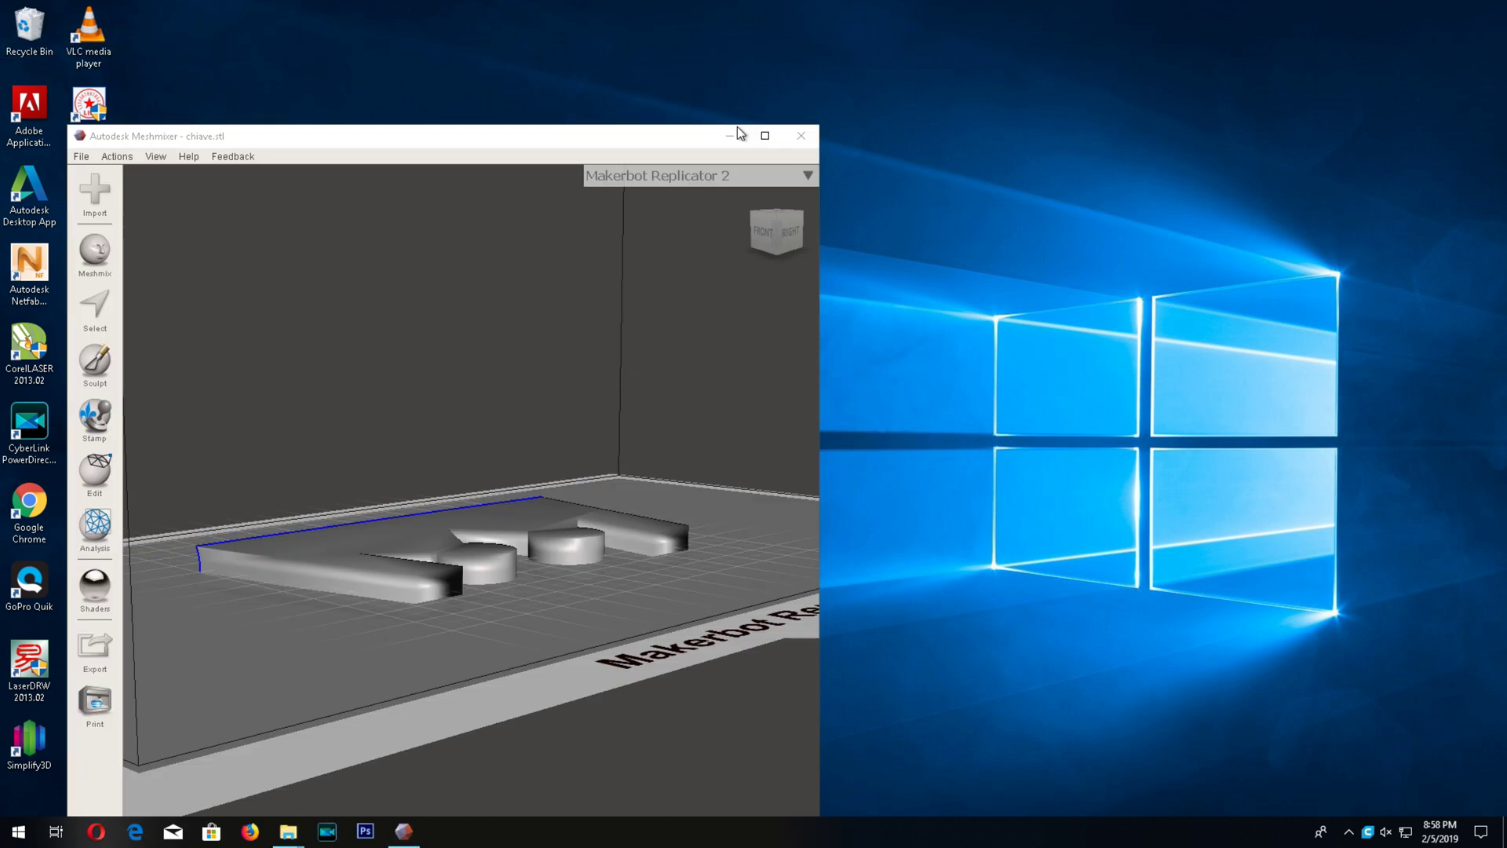
left_click(760, 136)
right_click_drag(901, 252, 774, 357)
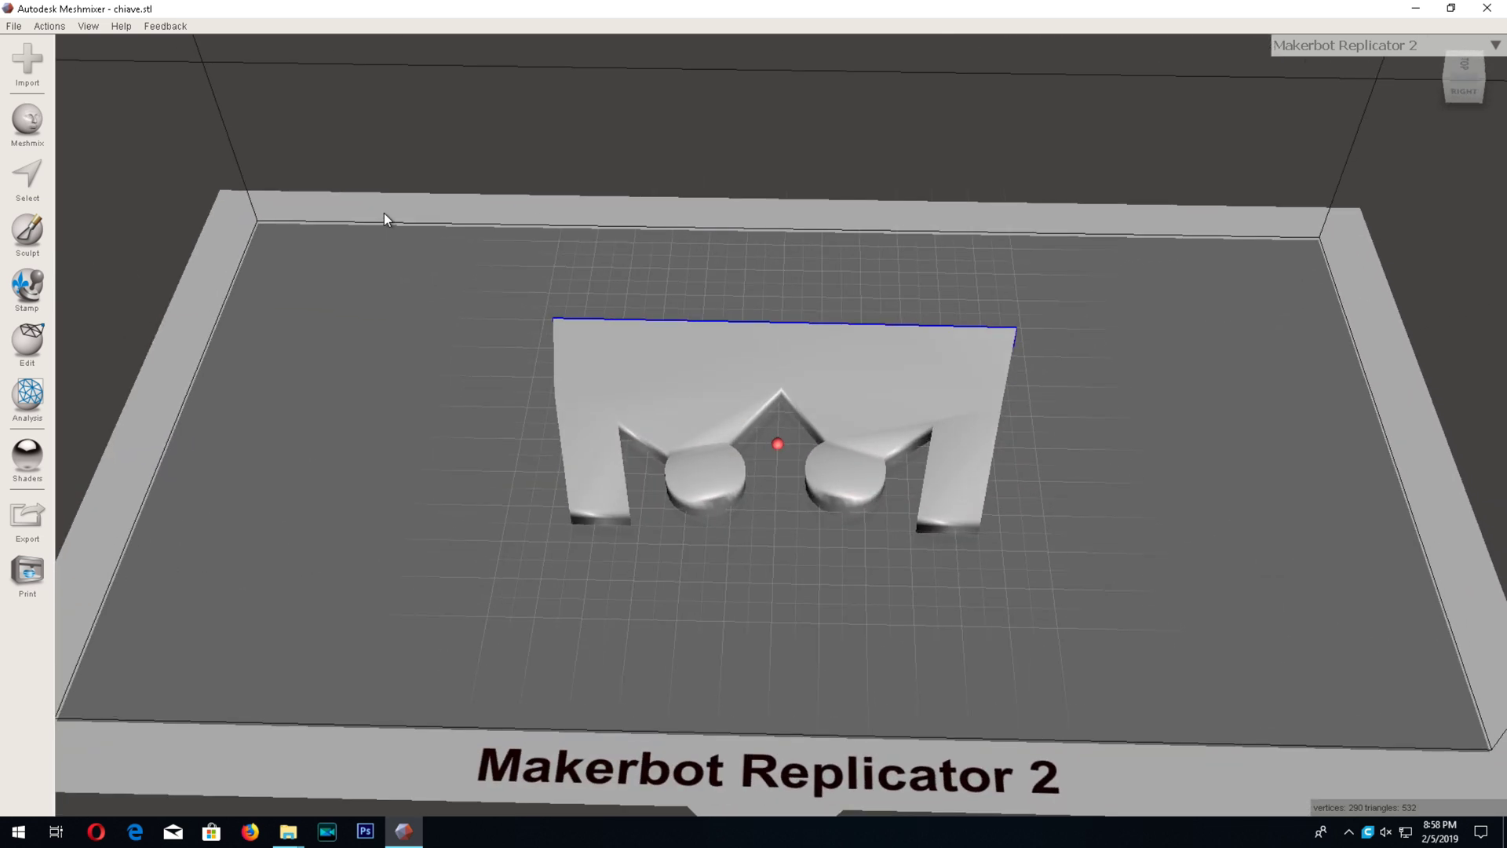
Run the Inspector on the chiave mesh and auto-repair all defects with the Flat Fill hole mode.
left_click(27, 396)
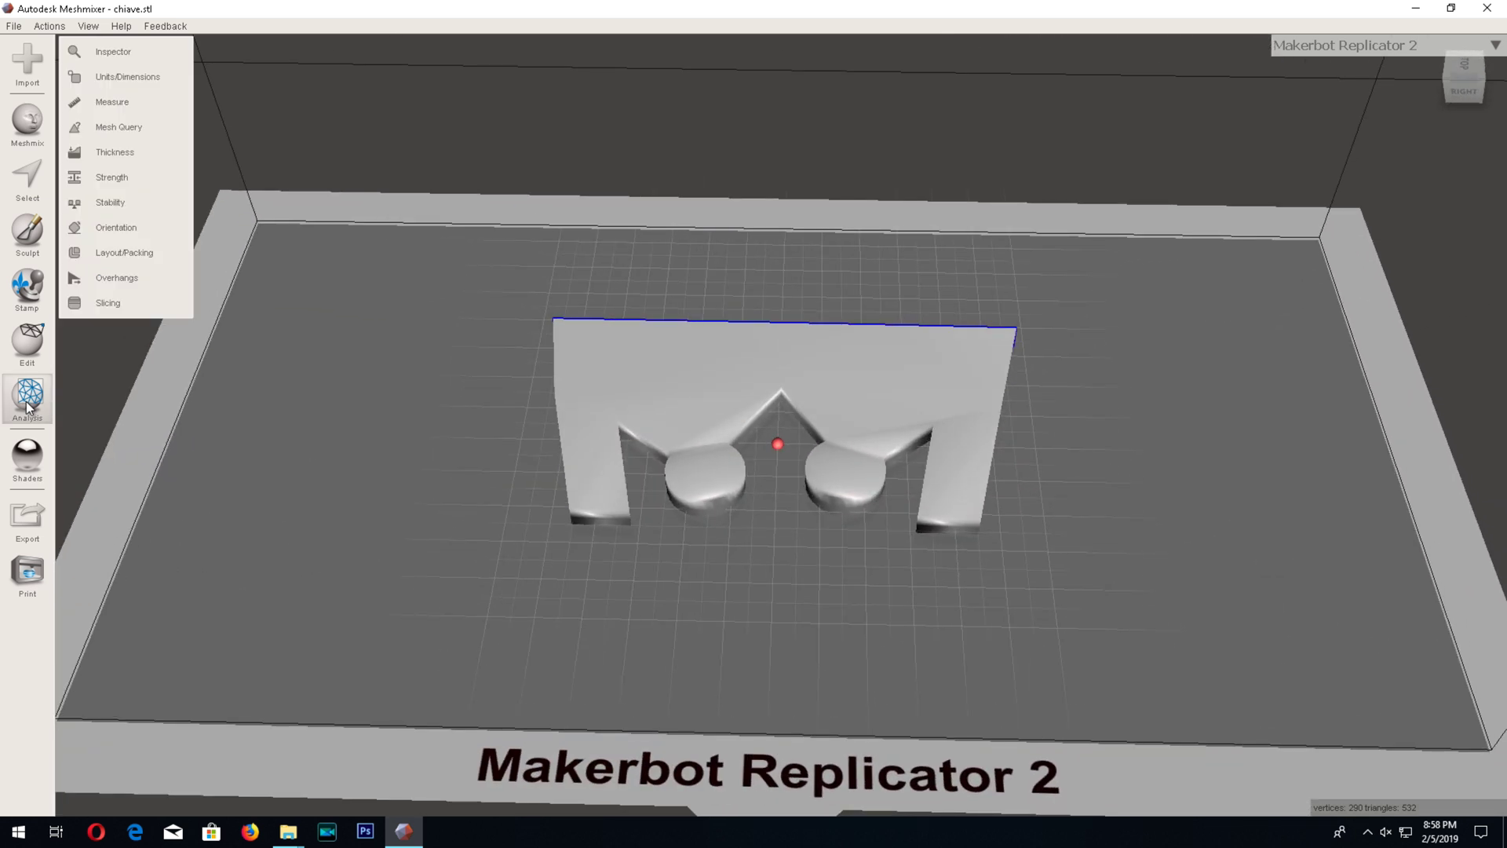
left_click(134, 52)
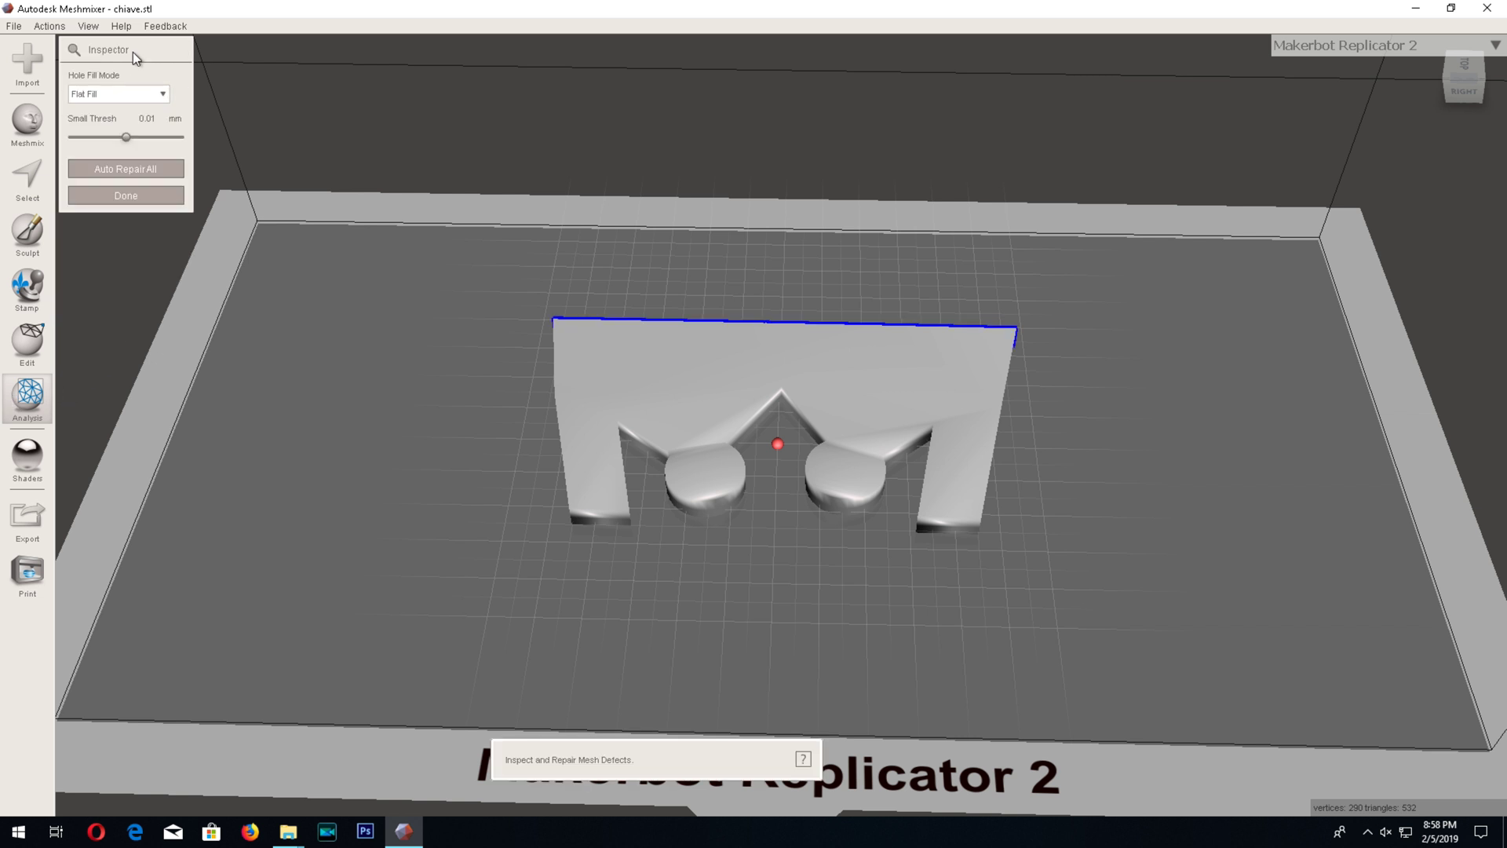
left_click(135, 168)
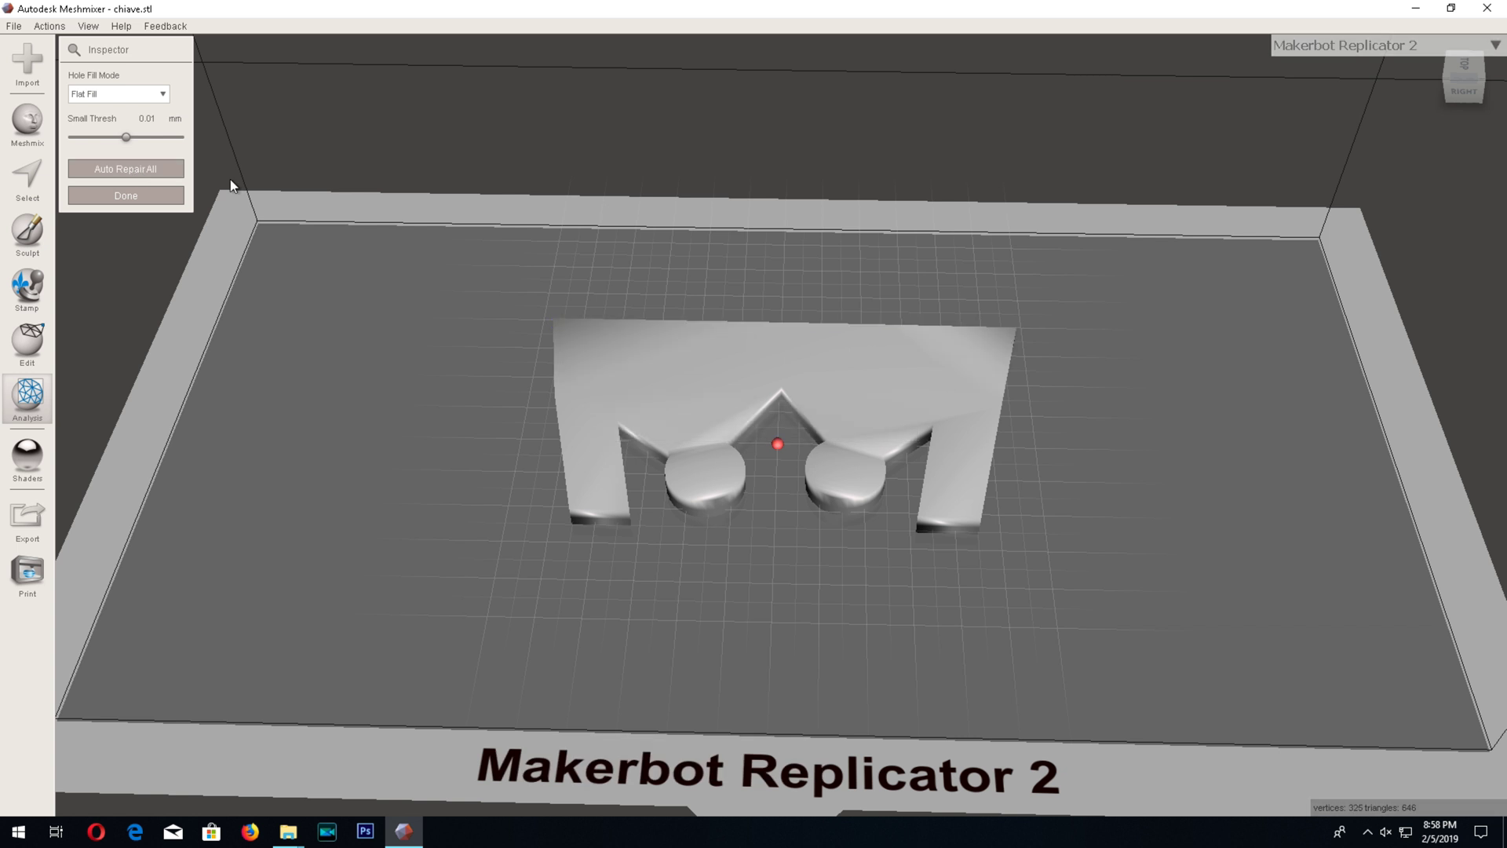
Export the repaired mesh to the desktop in STL Binary Format with the file name "chiave 2".
left_click(14, 26)
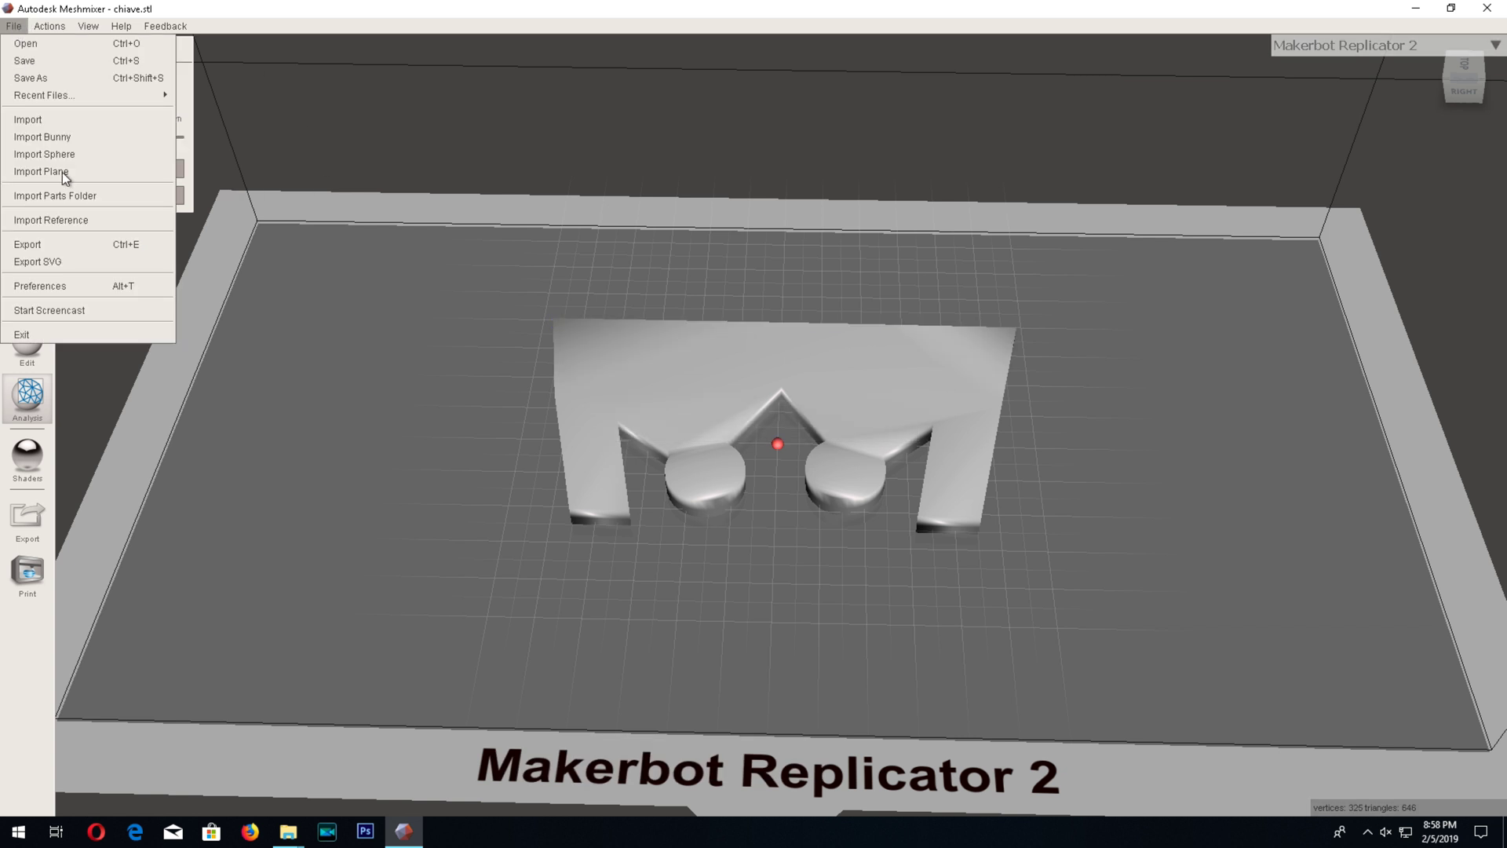
left_click(92, 245)
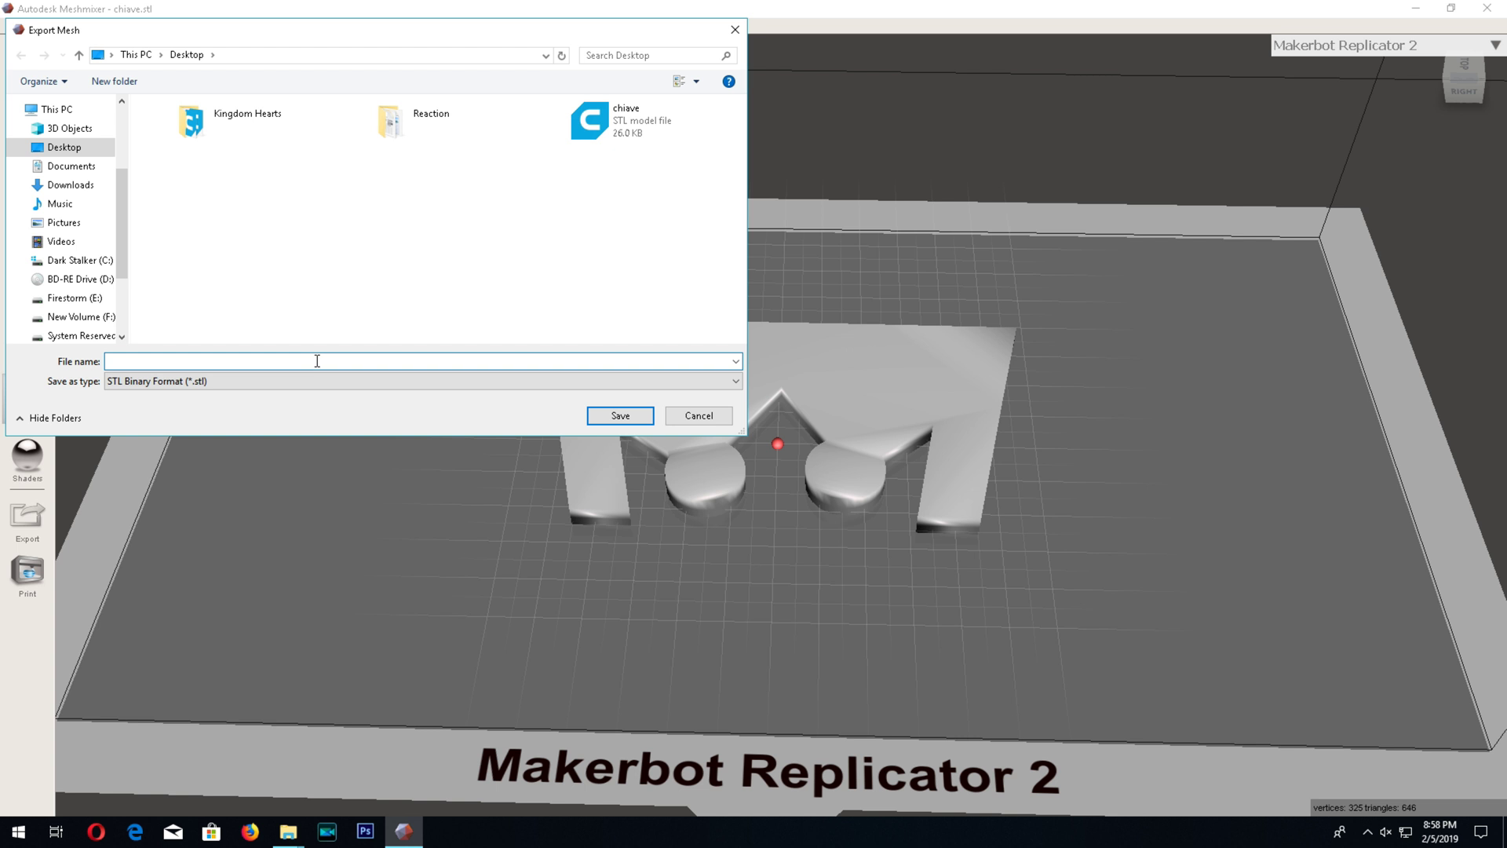
left_click(615, 125)
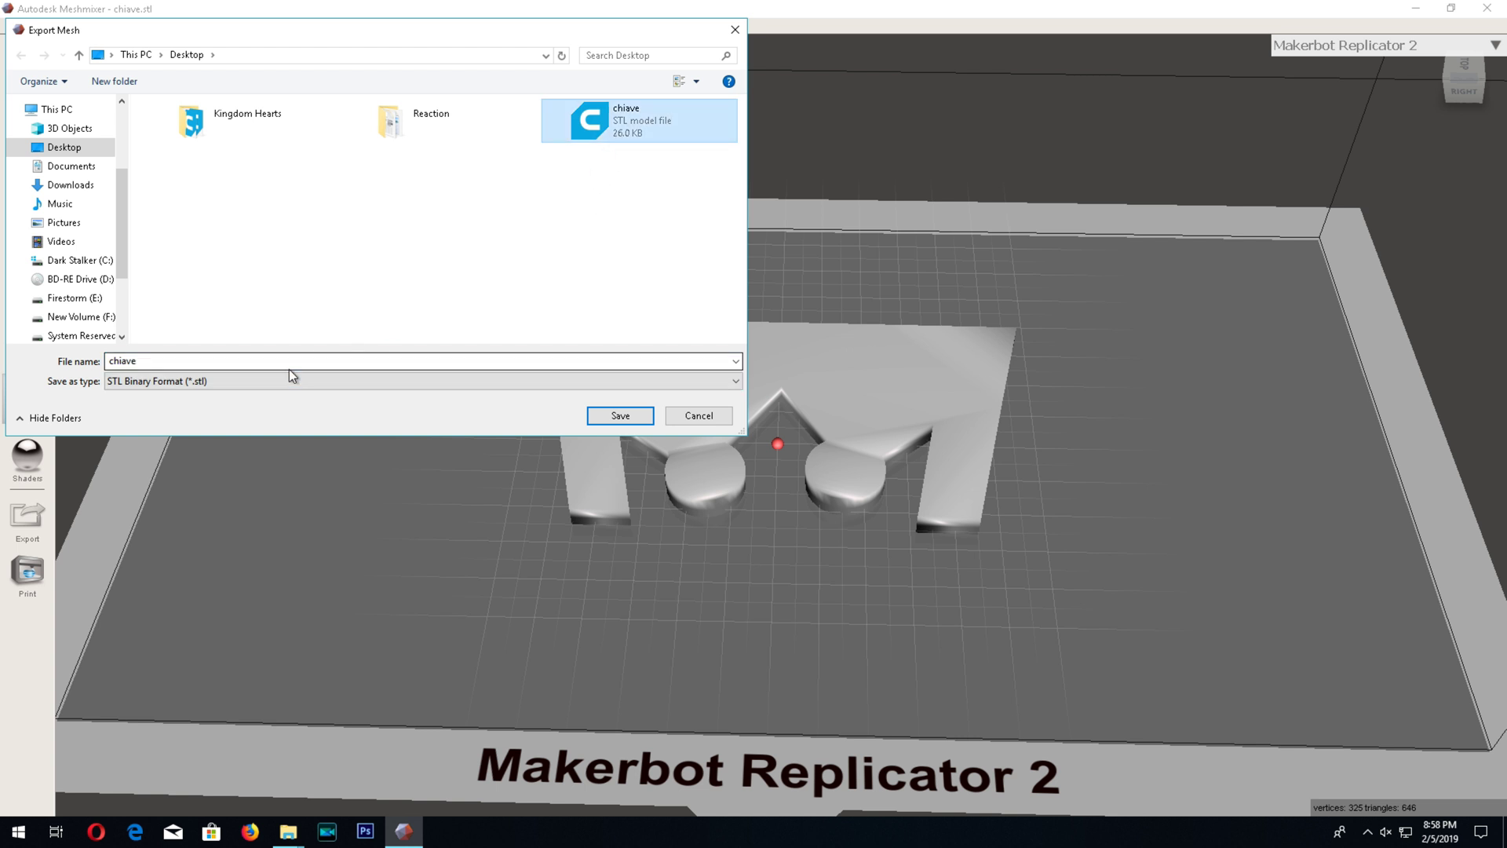
double_click(282, 361)
key("BackSpace")
left_click(601, 126)
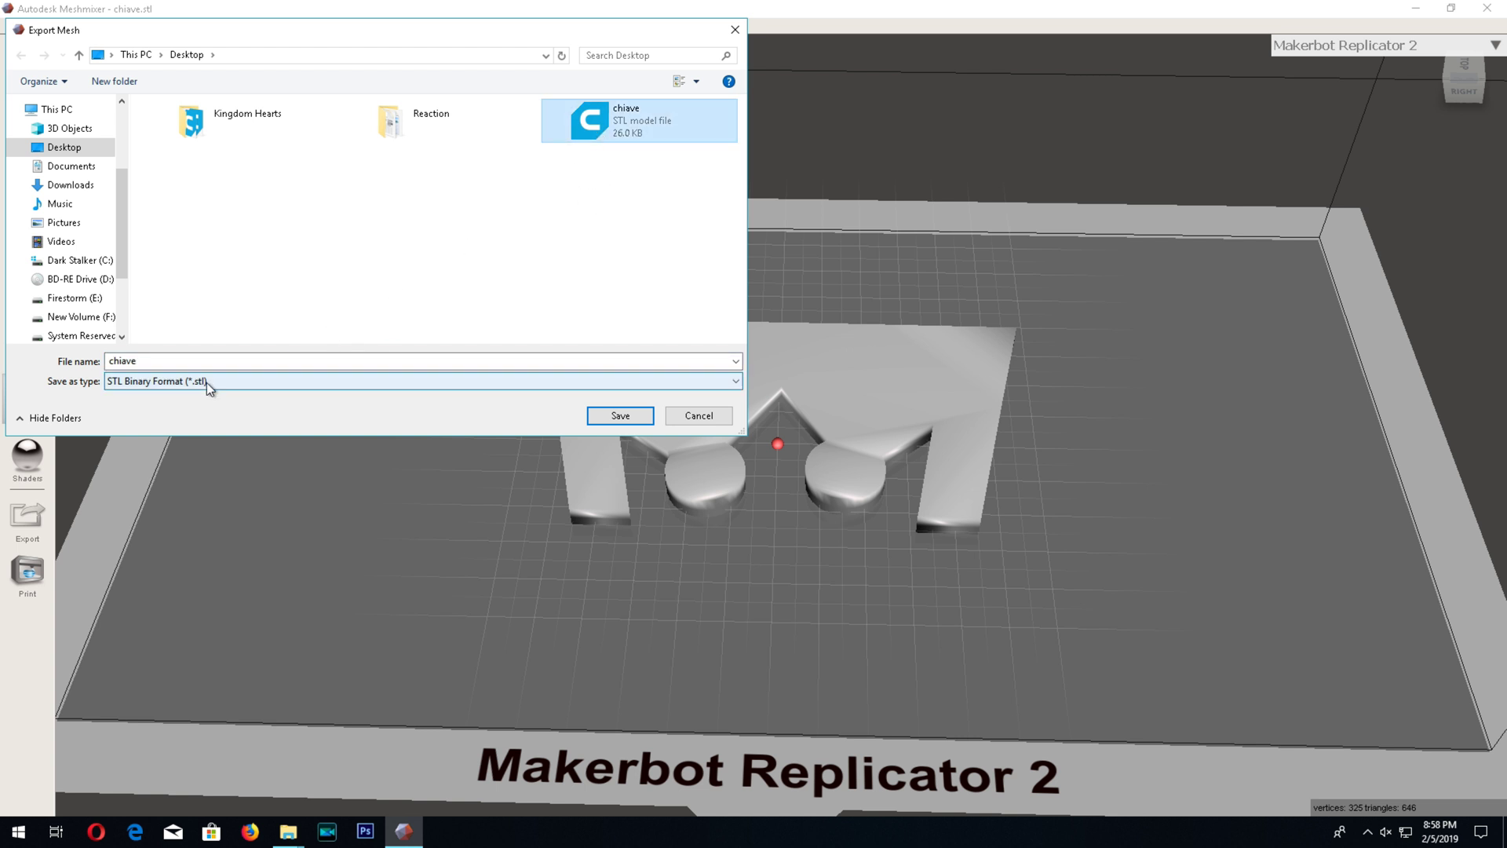
double_click(229, 361)
type("chiave")
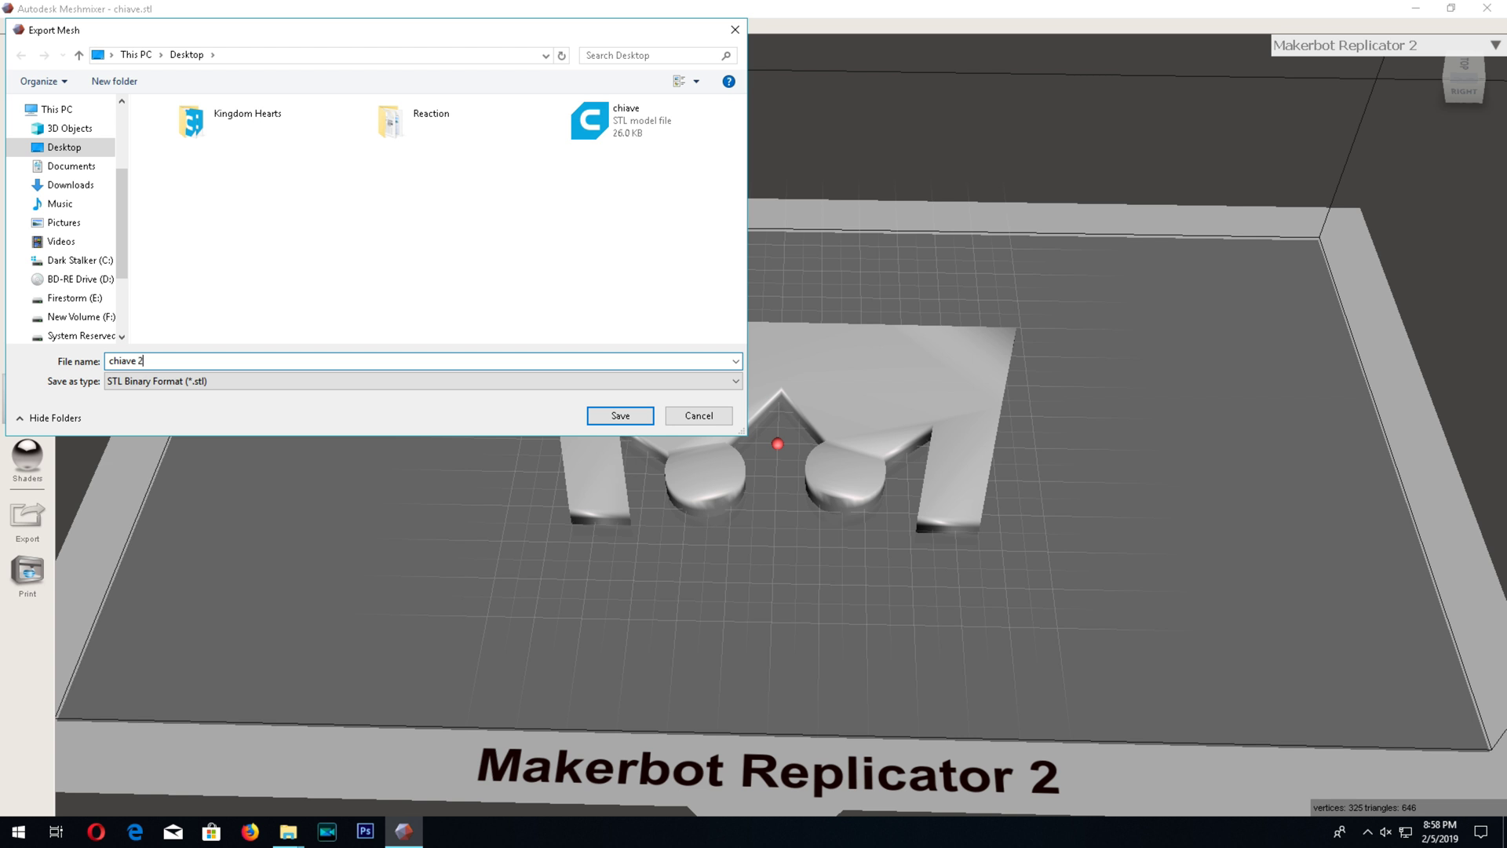
left_click(620, 415)
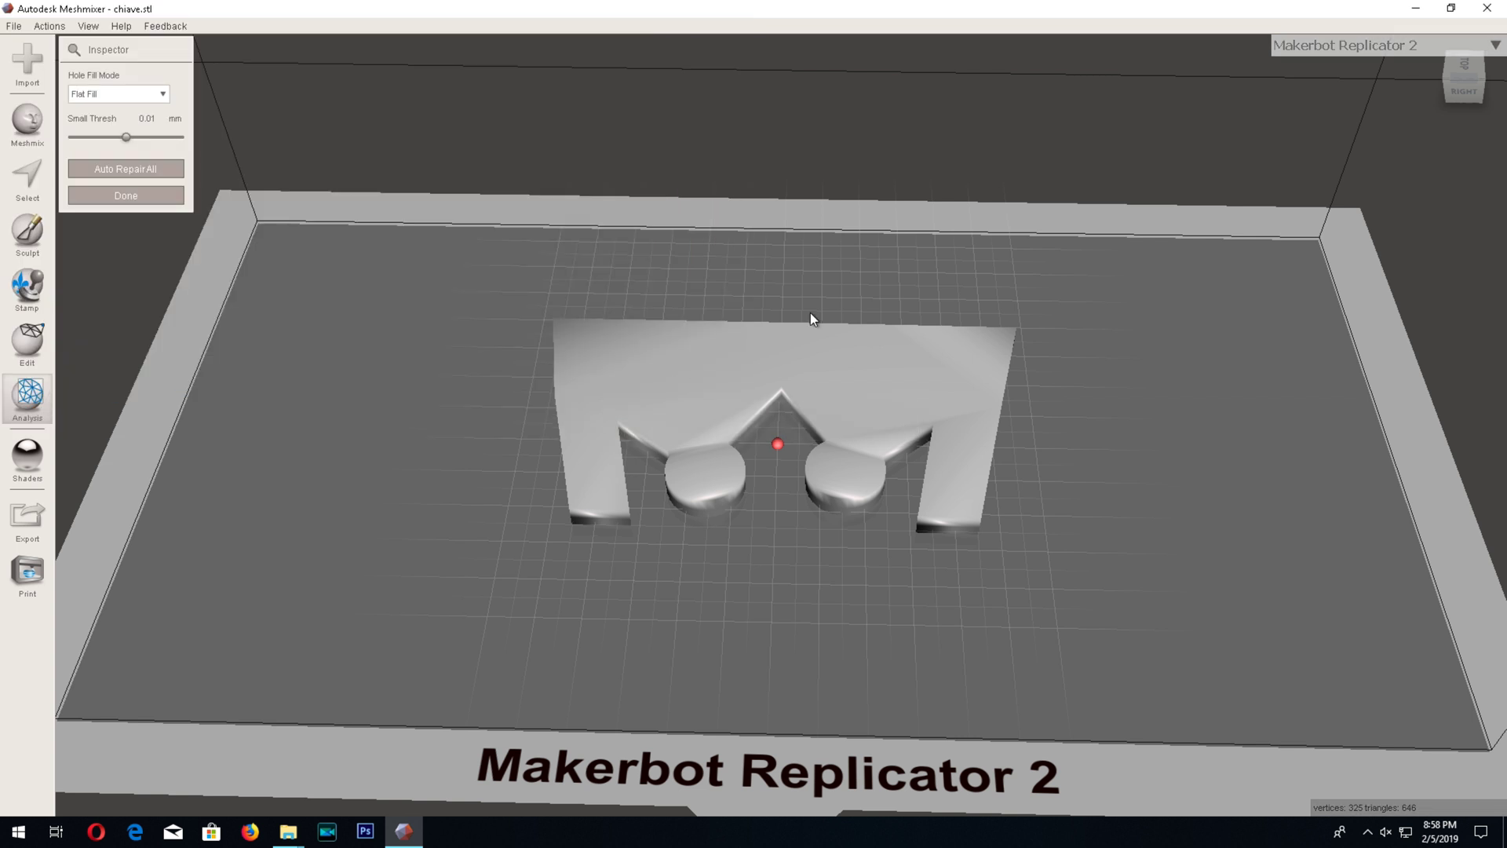
Close Meshmixer without saving the changes and open the chiave 2 STL from the desktop in Cura.
left_click(1494, 13)
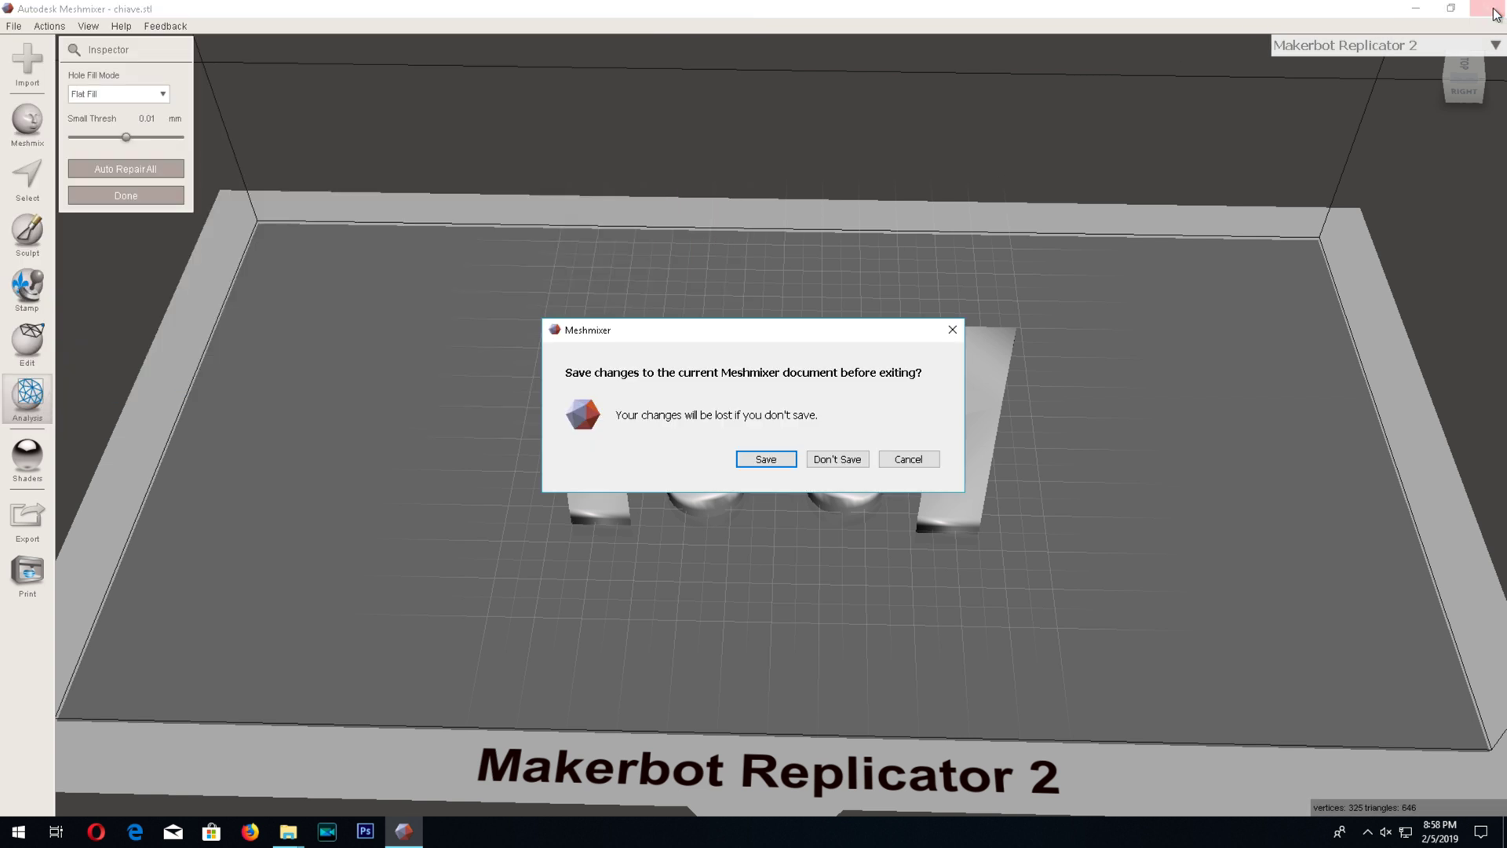
left_click(835, 463)
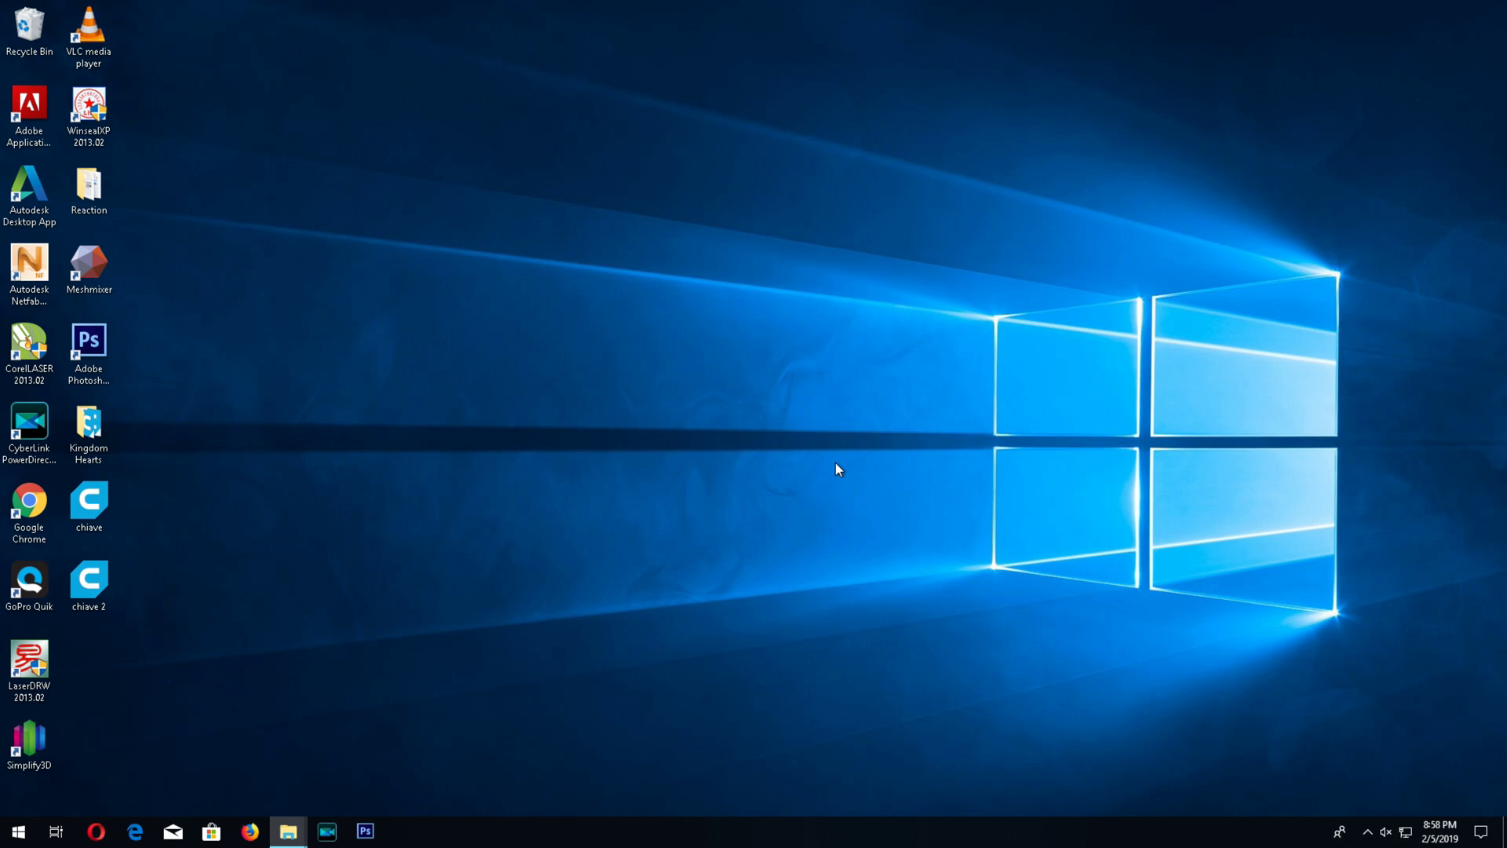
double_click(100, 583)
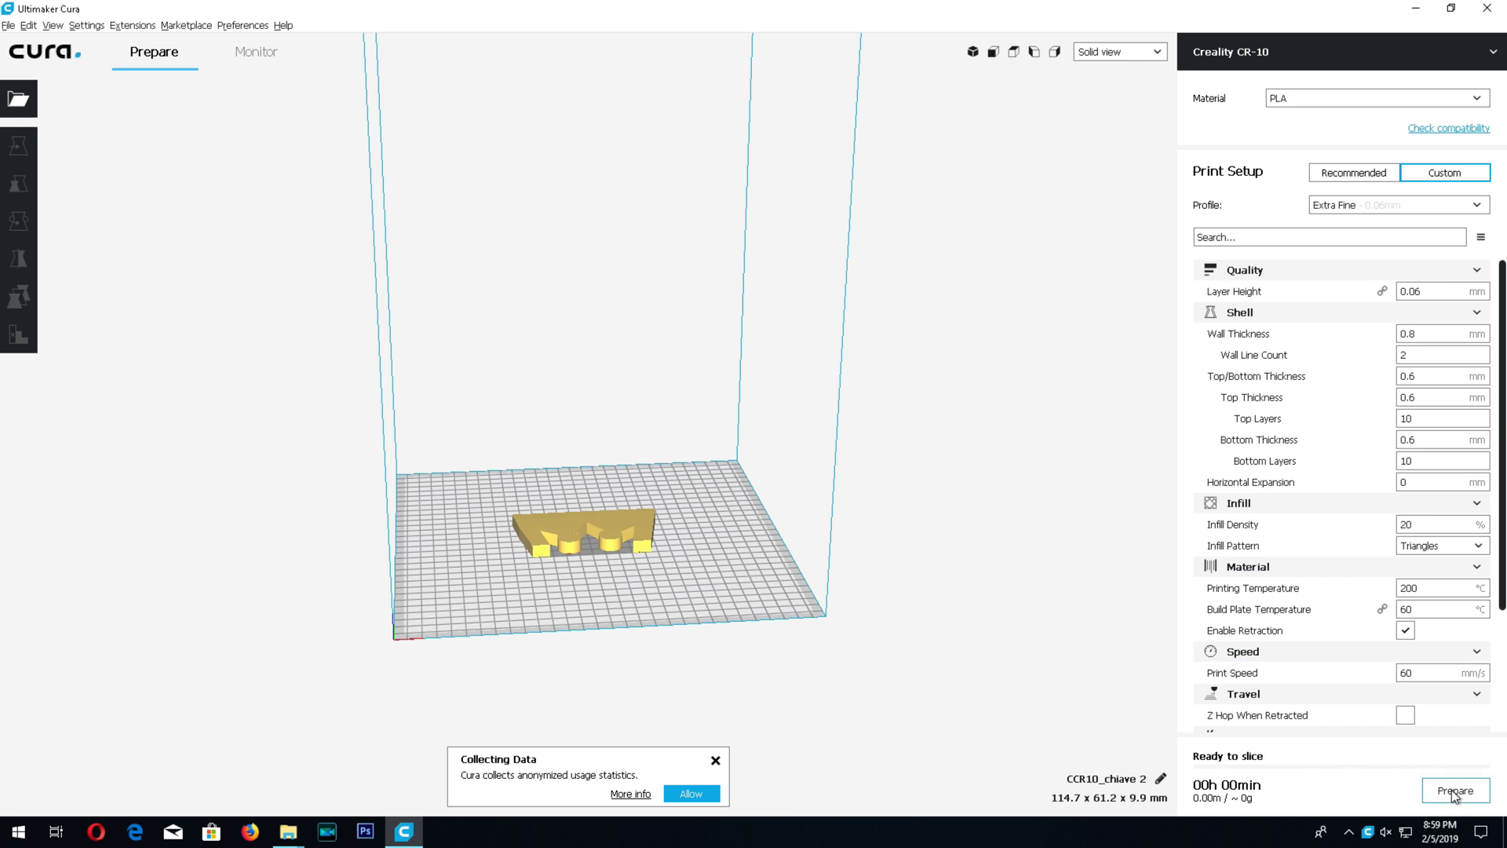
Slice the chiave 2 model and switch the print profile to Normal - 0.15mm.
left_click(1452, 790)
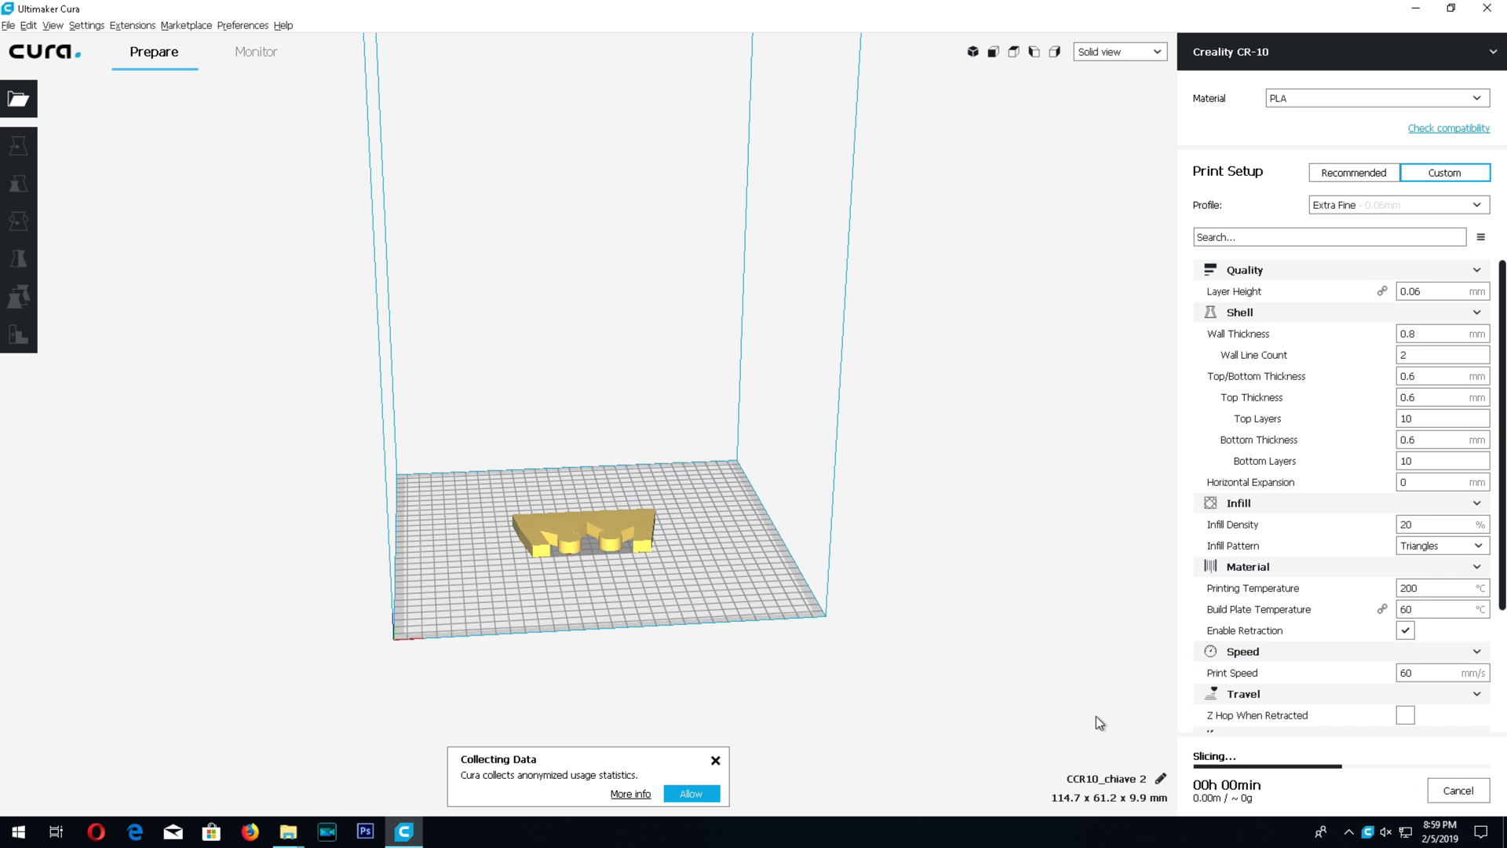
mouse_move(1238, 783)
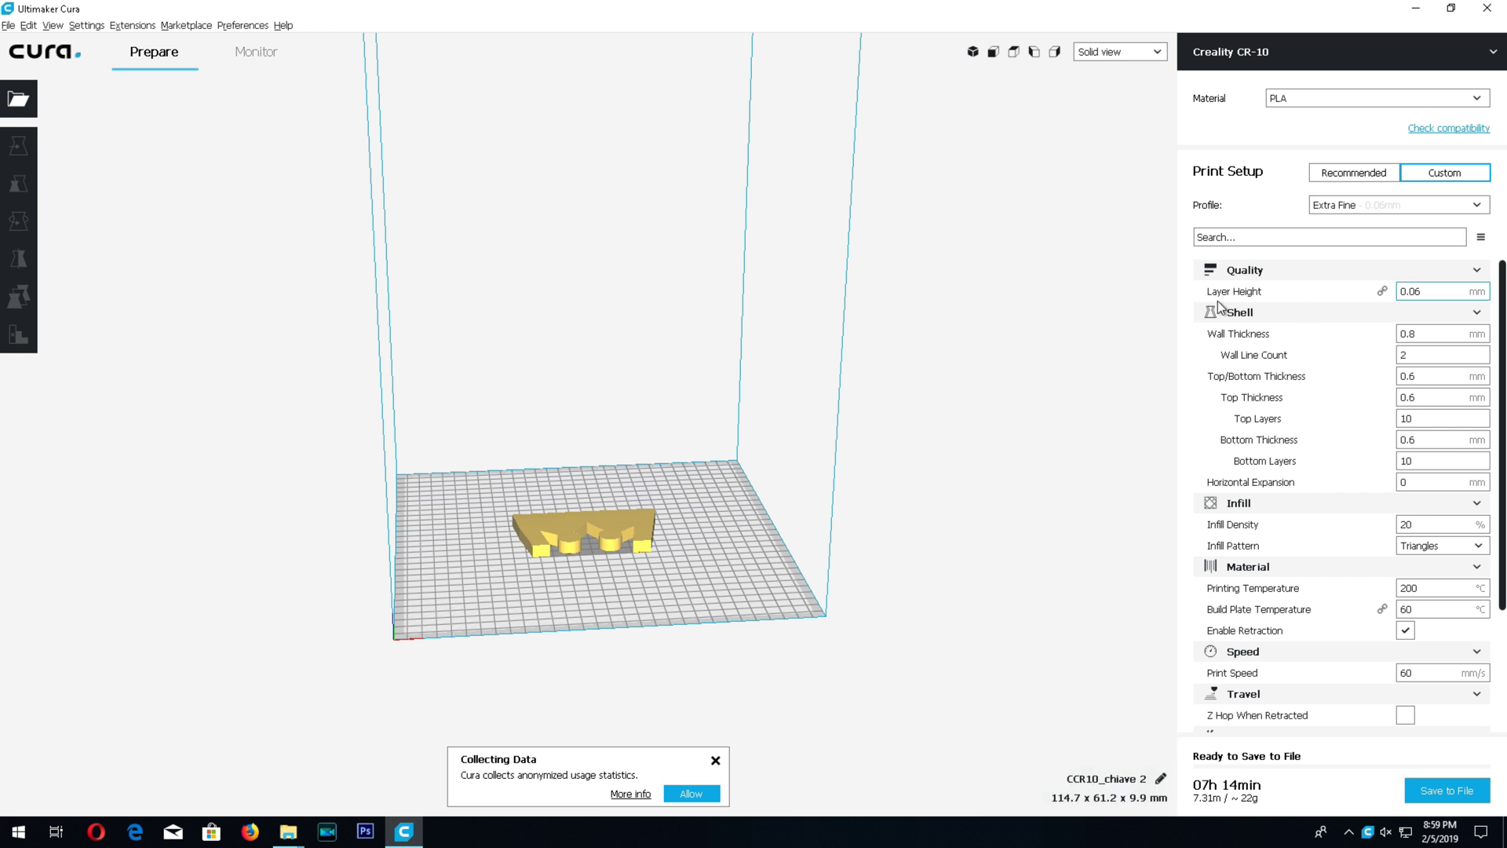
left_click(1373, 204)
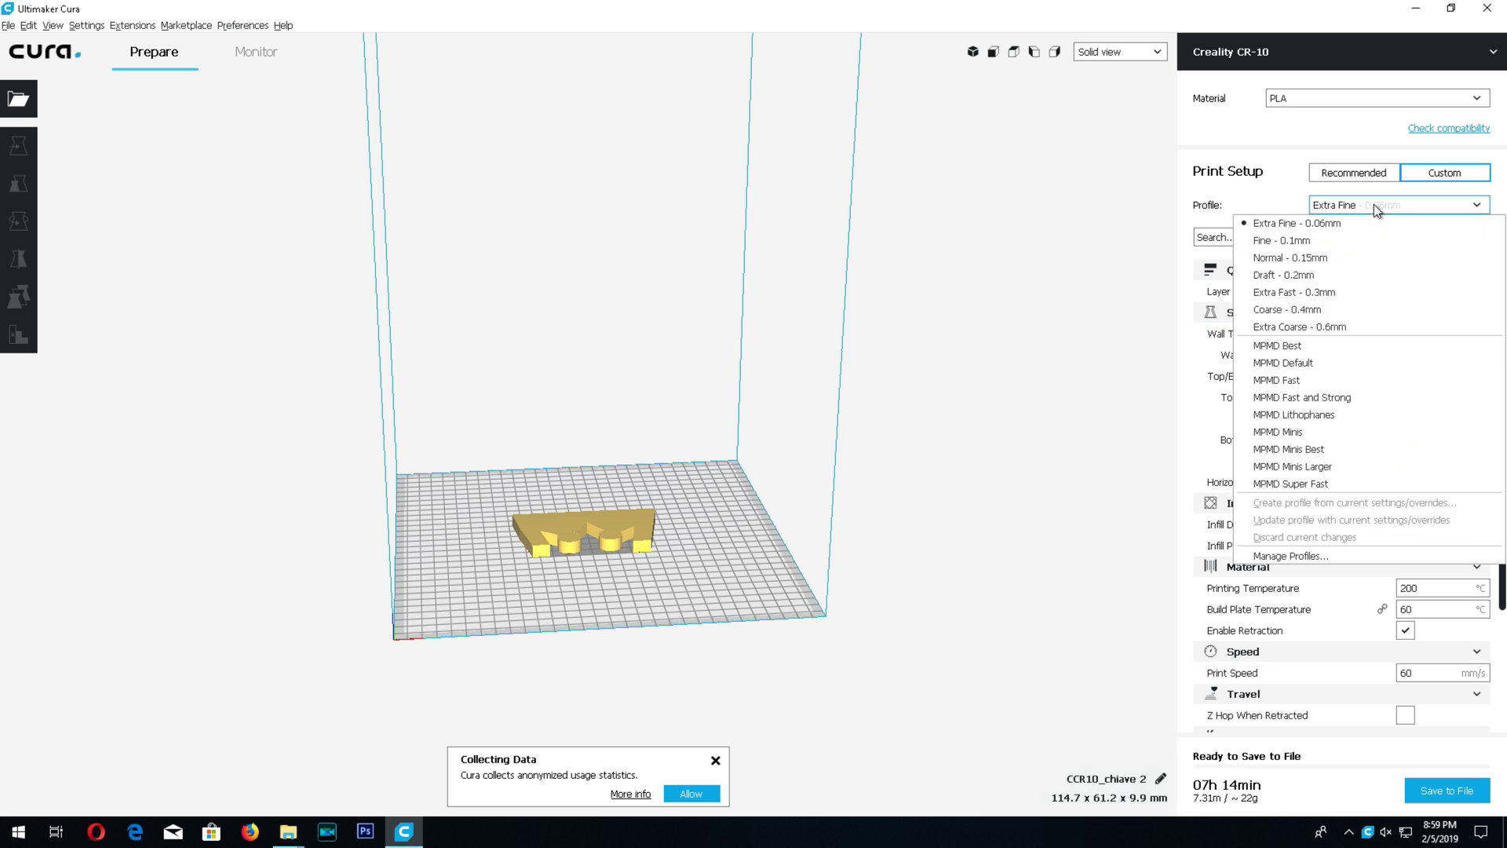
left_click(1295, 258)
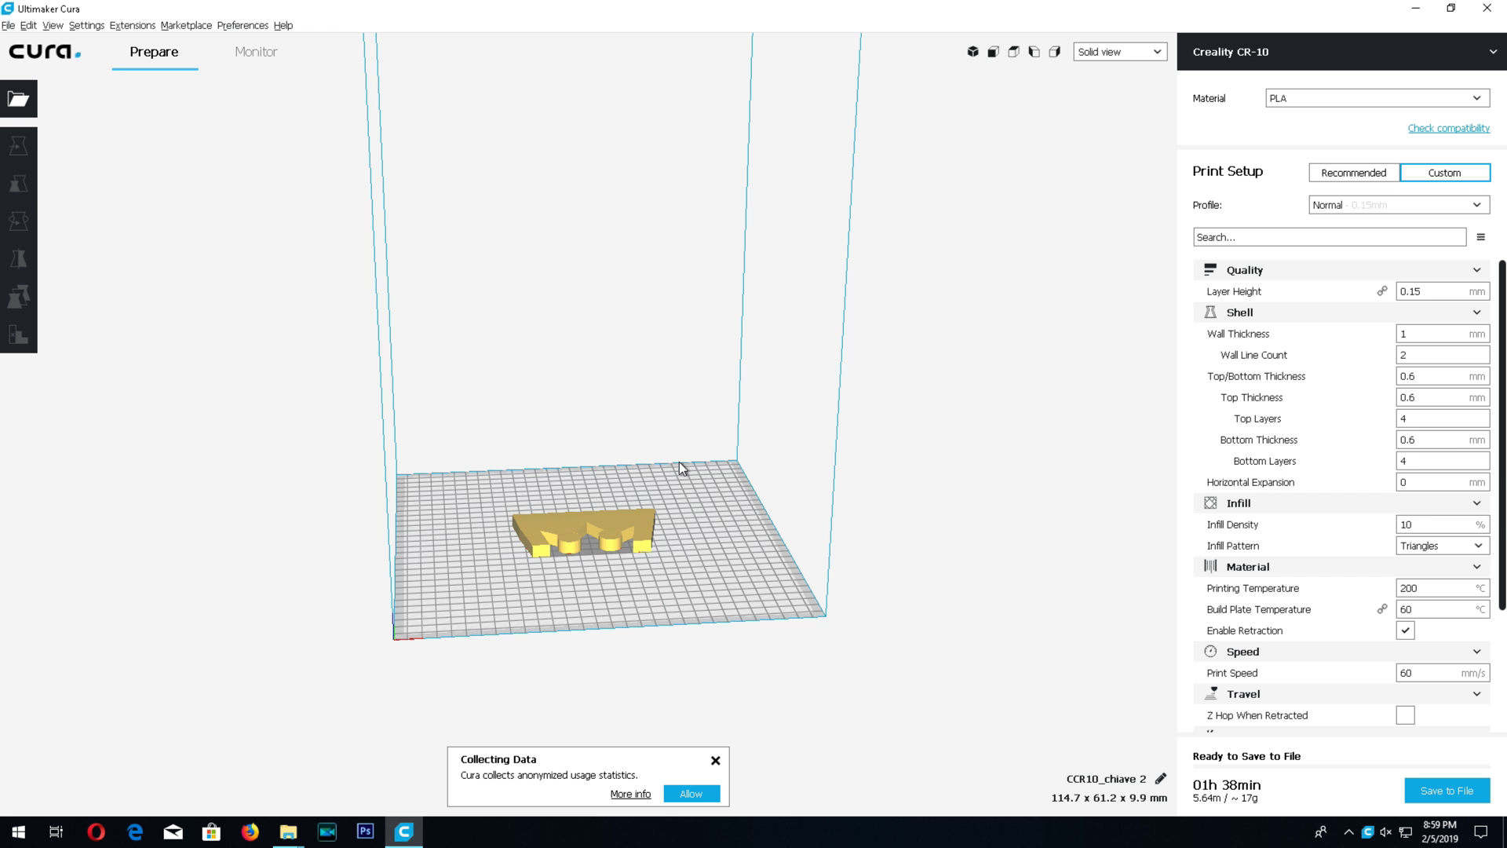
Examine the toolpaths of the sliced chiave 2 model in Layer view from several angles and at different layers.
right_click_drag(680, 467, 641, 498)
left_click(1132, 51)
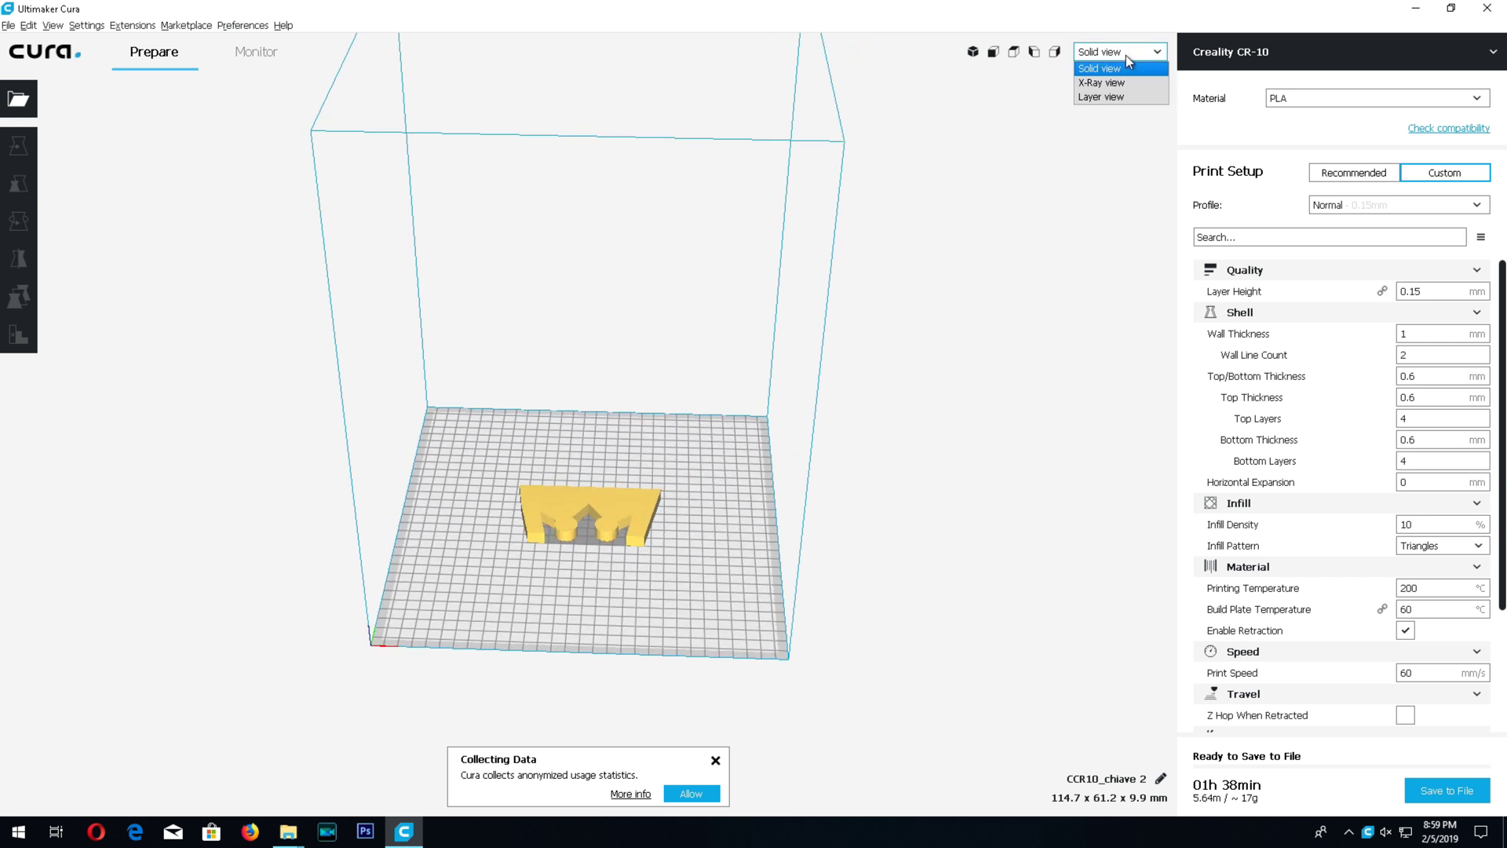
left_click(1109, 94)
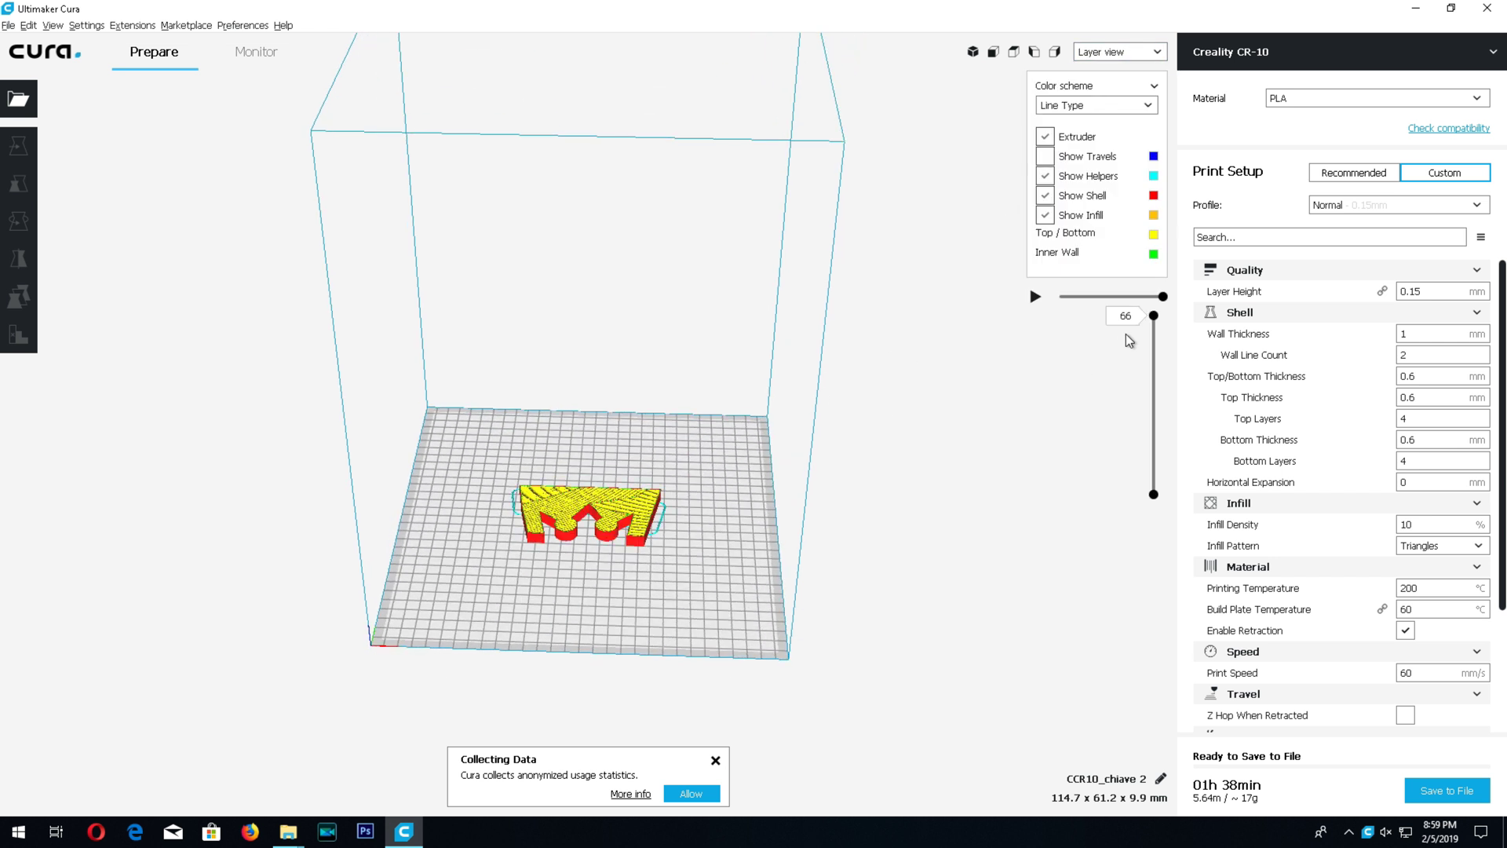
mouse_move(1153, 316)
left_mouse_down()
mouse_move(1154, 489)
mouse_move(1165, 319)
mouse_move(1134, 296)
mouse_move(1041, 299)
mouse_move(1165, 312)
left_mouse_up()
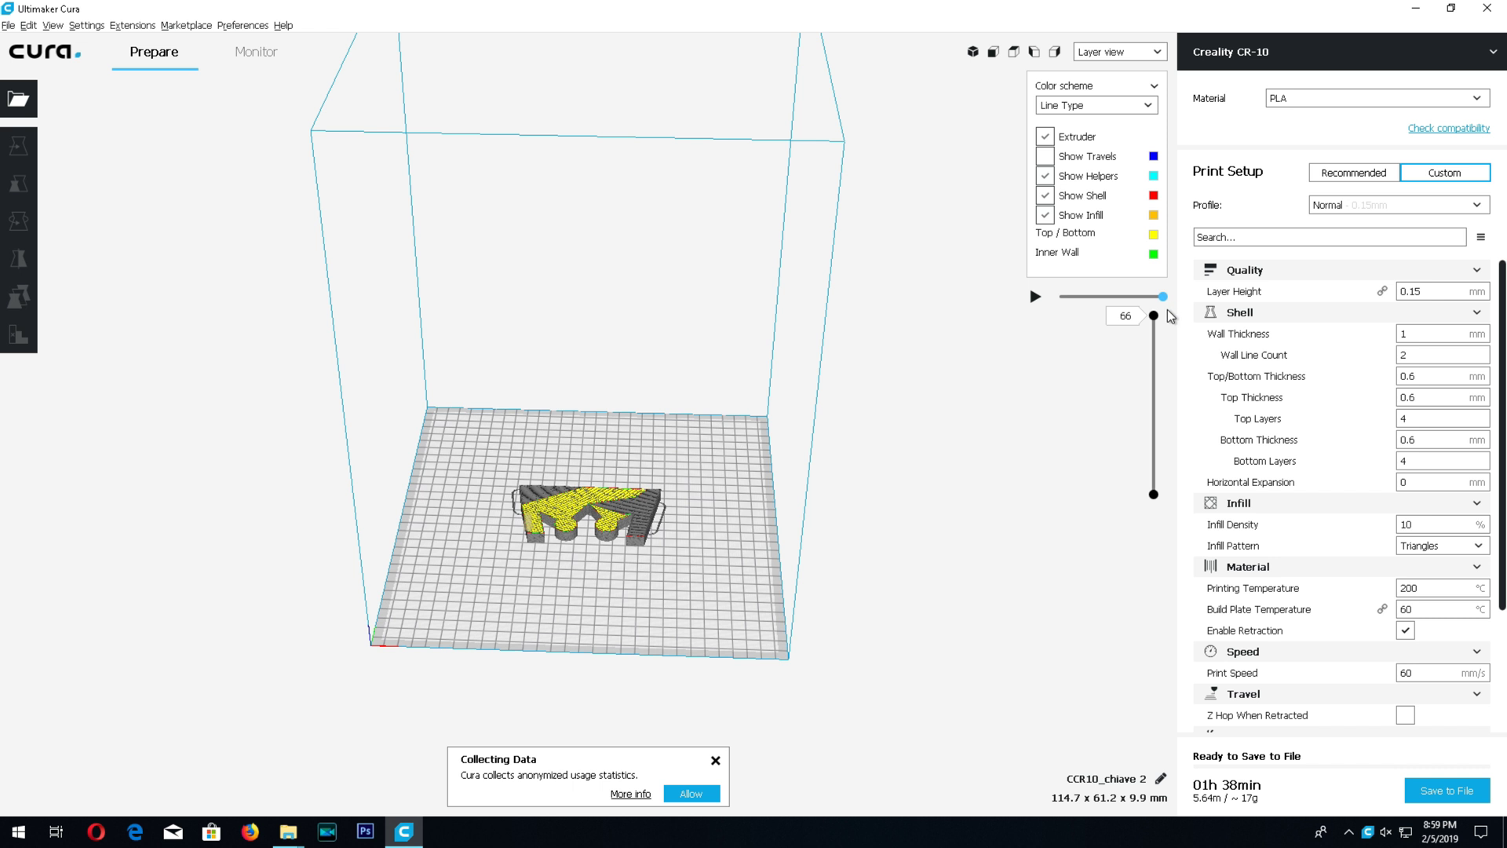
right_click_drag(1164, 313, 801, 434)
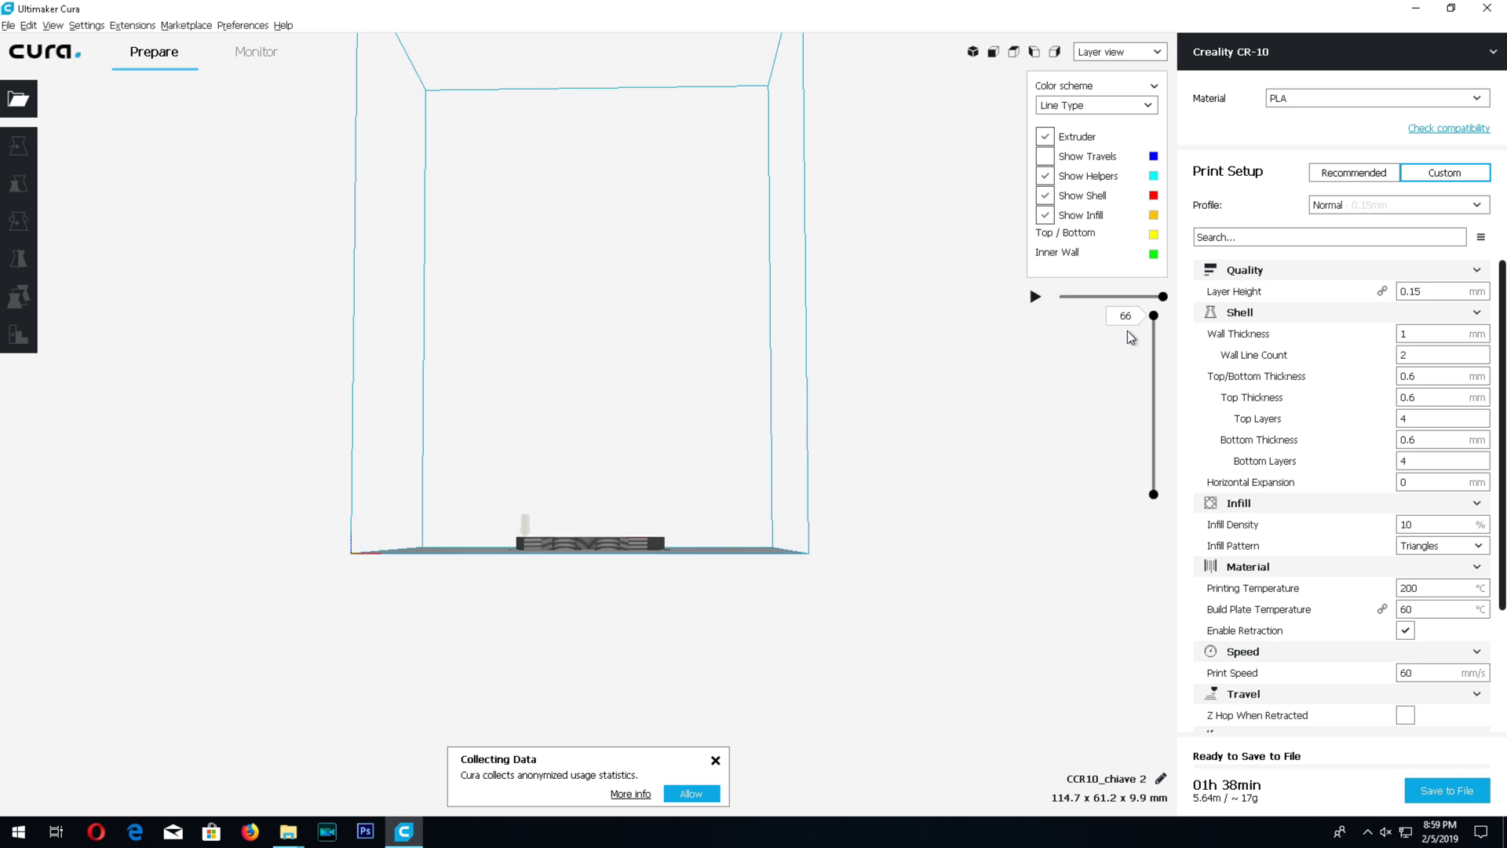
left_click_drag(1155, 321, 1153, 353)
right_click_drag(785, 369, 1134, 390)
left_click_drag(1153, 352, 1159, 307)
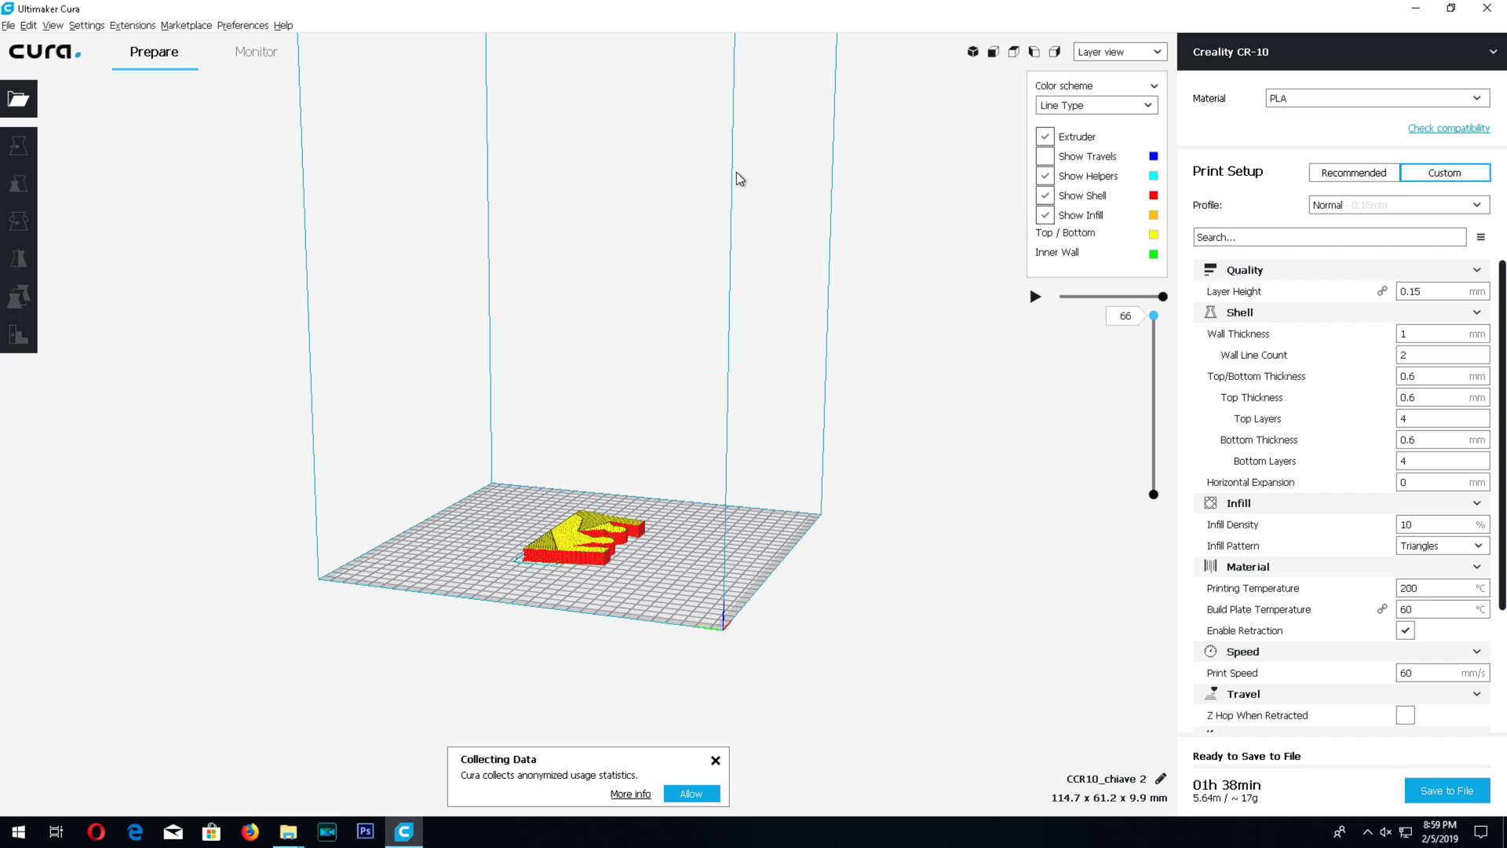
right_click_drag(868, 189, 685, 233)
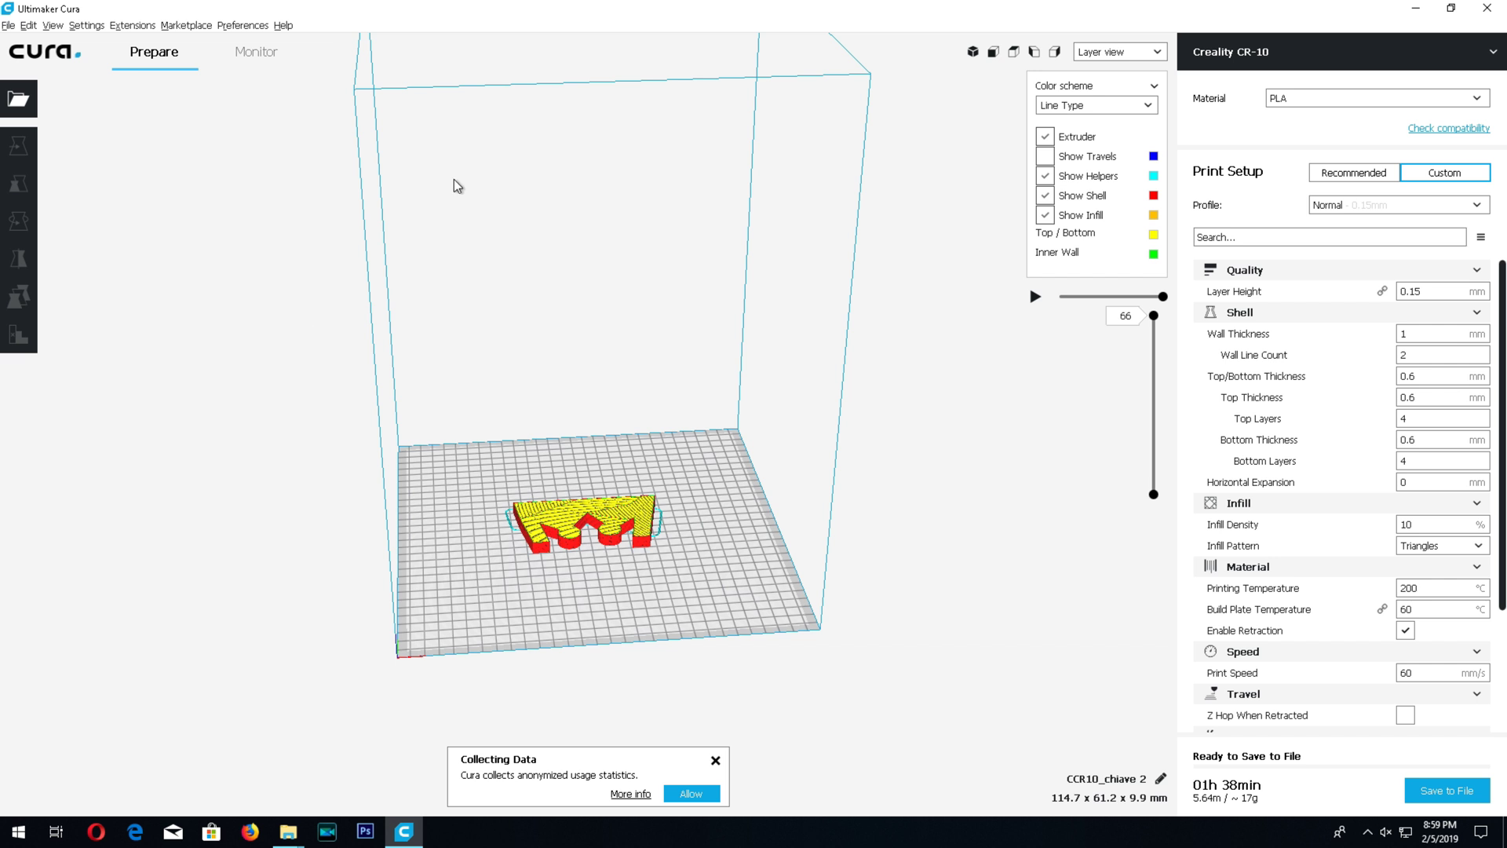
Add the original chiave STL from the desktop to the build plate alongside chiave 2 and arrange all models.
left_click_drag(395, 10, 769, 31)
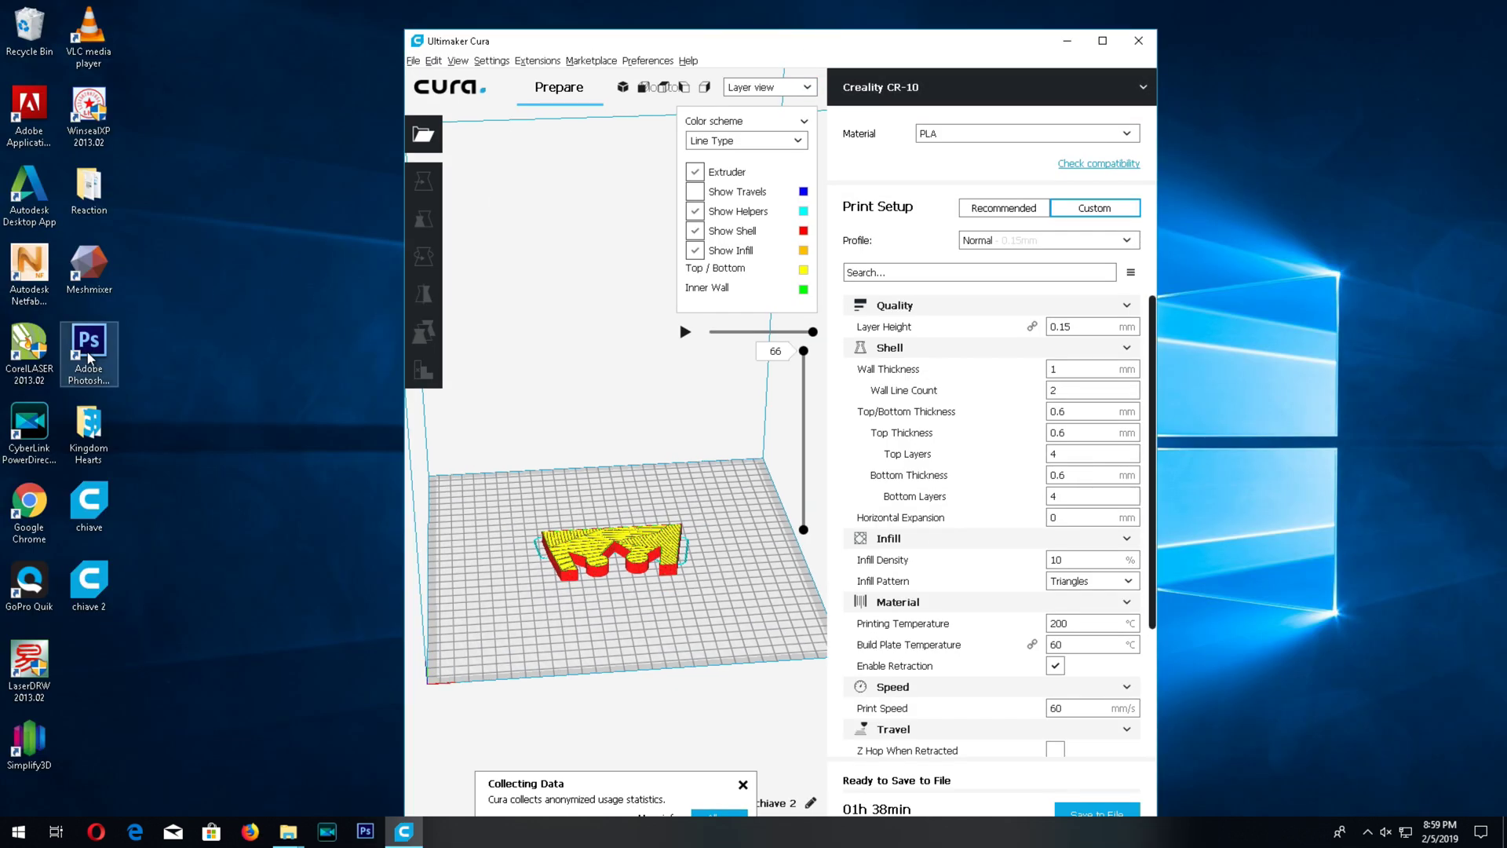
left_click_drag(89, 507, 648, 408)
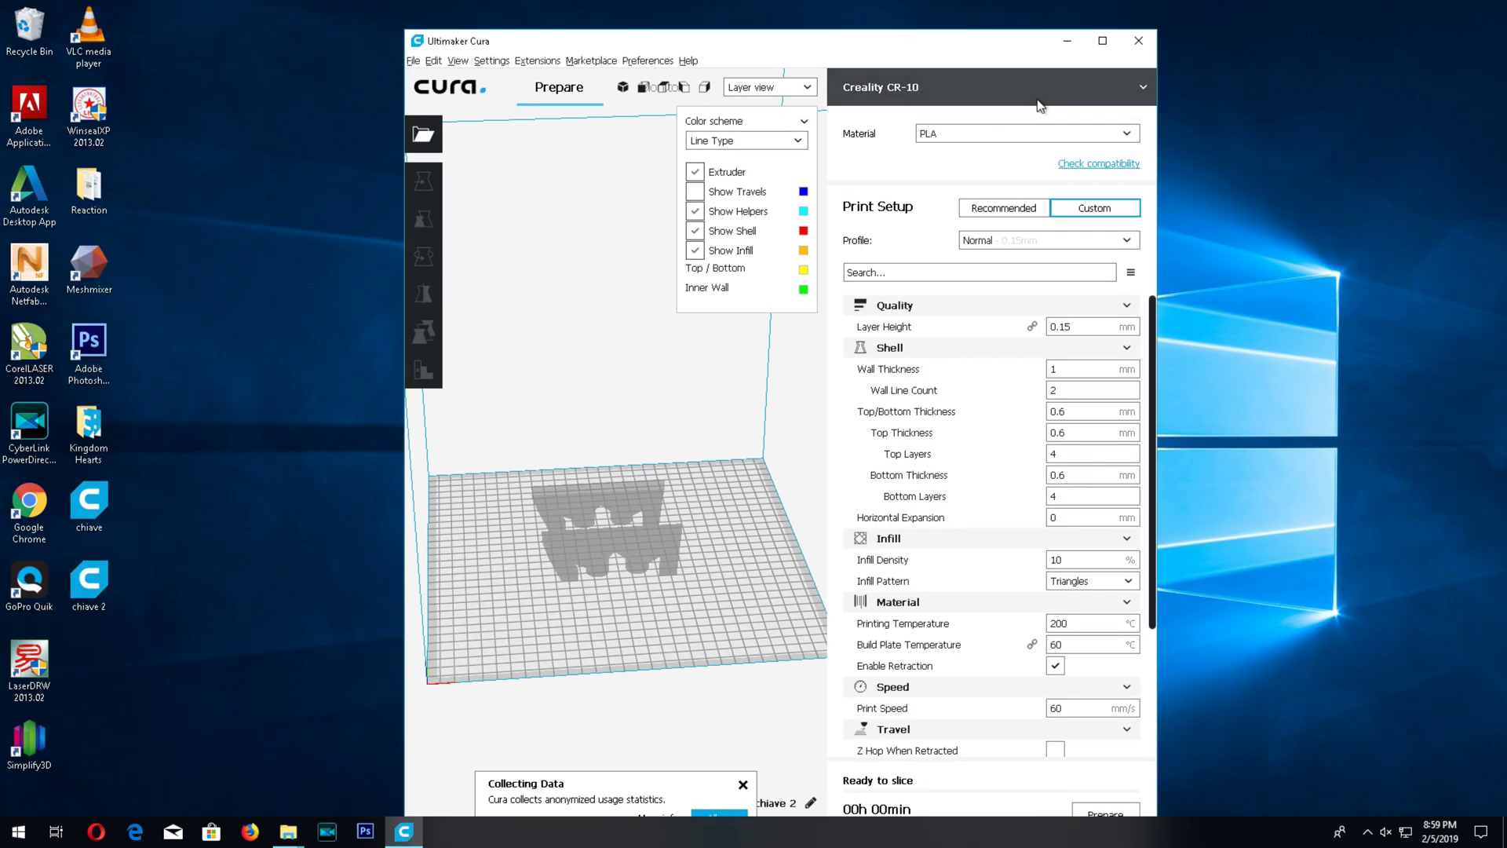
left_click(1102, 40)
right_click(709, 493)
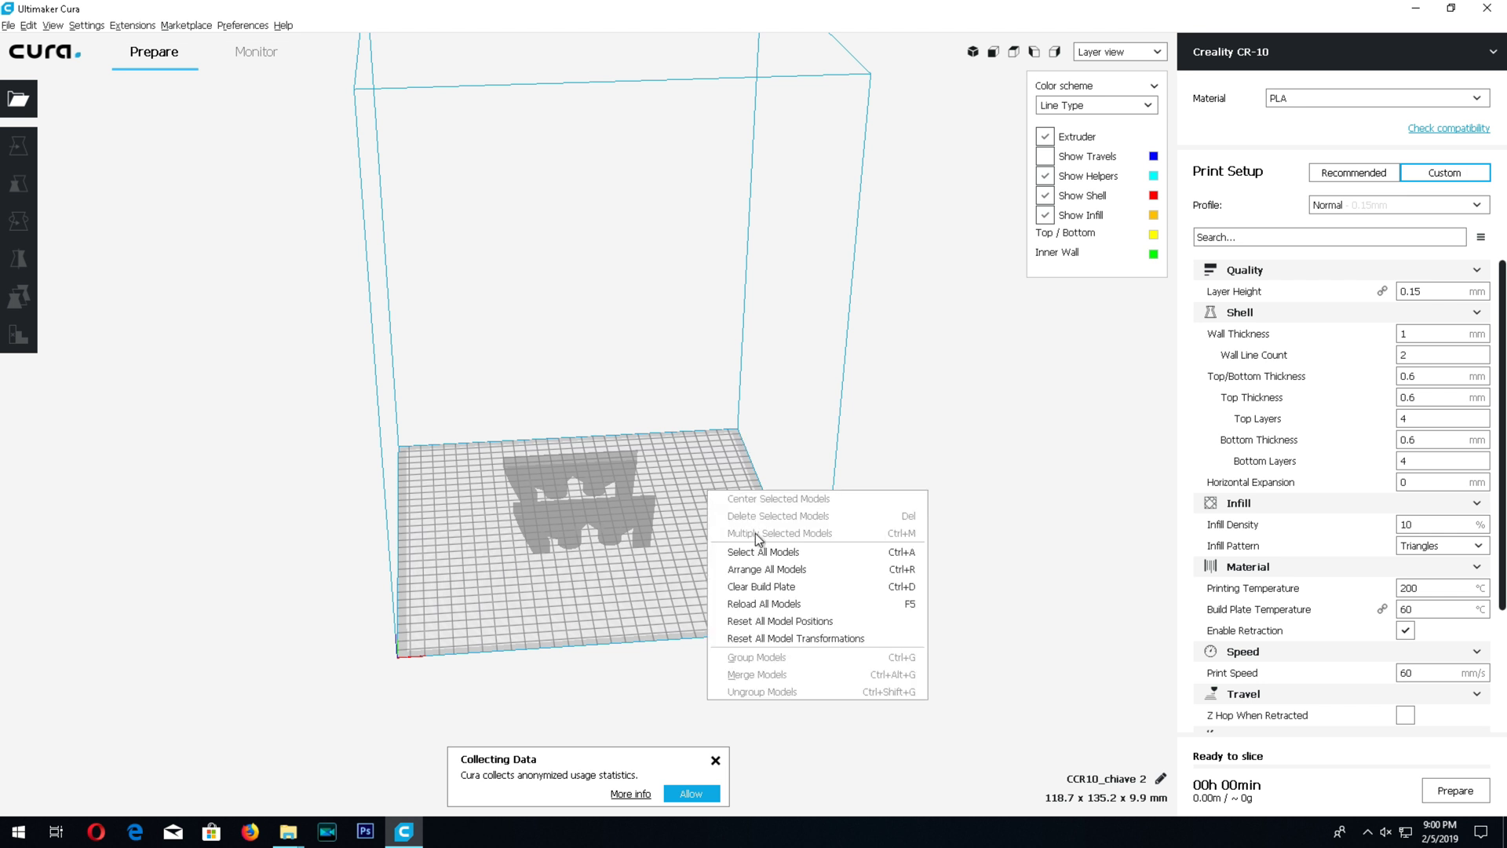
left_click(775, 558)
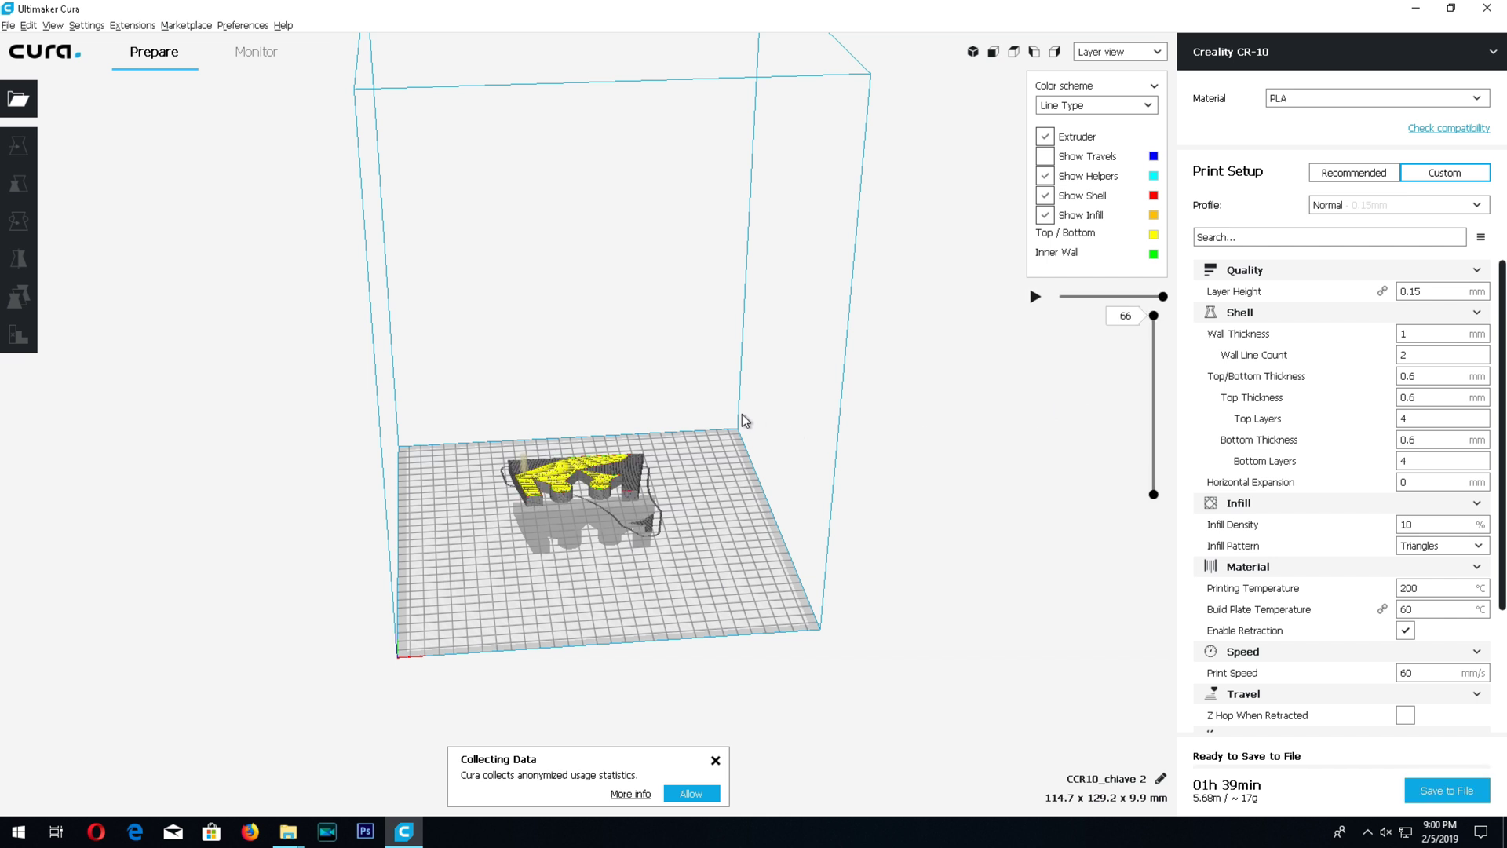
Compare the sliced toolpaths of the original chiave and the repaired chiave 2 in Layer view.
right_click_drag(749, 420, 752, 436)
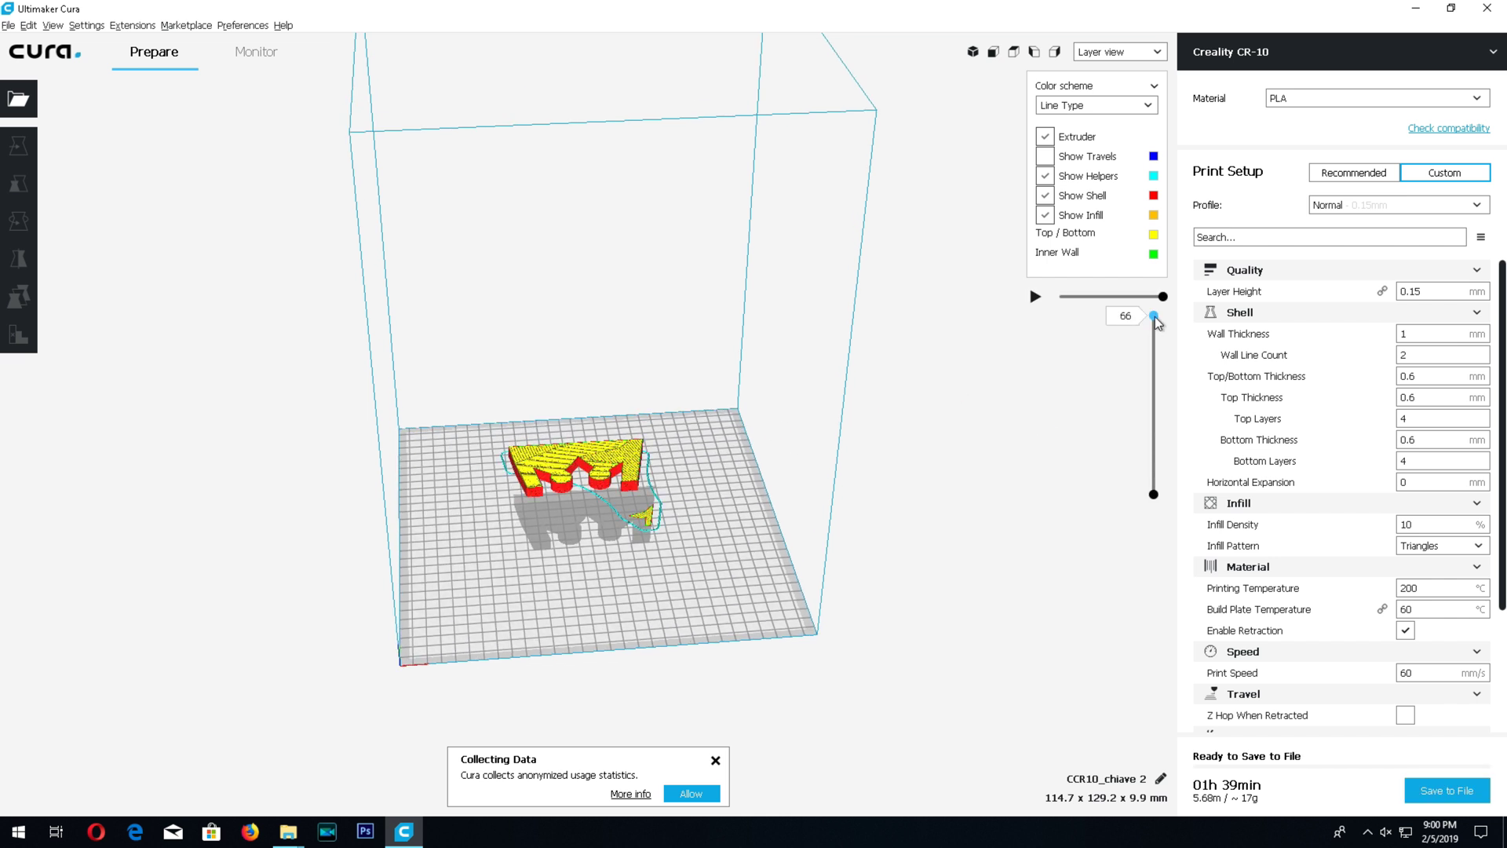
right_click_drag(774, 323, 510, 531)
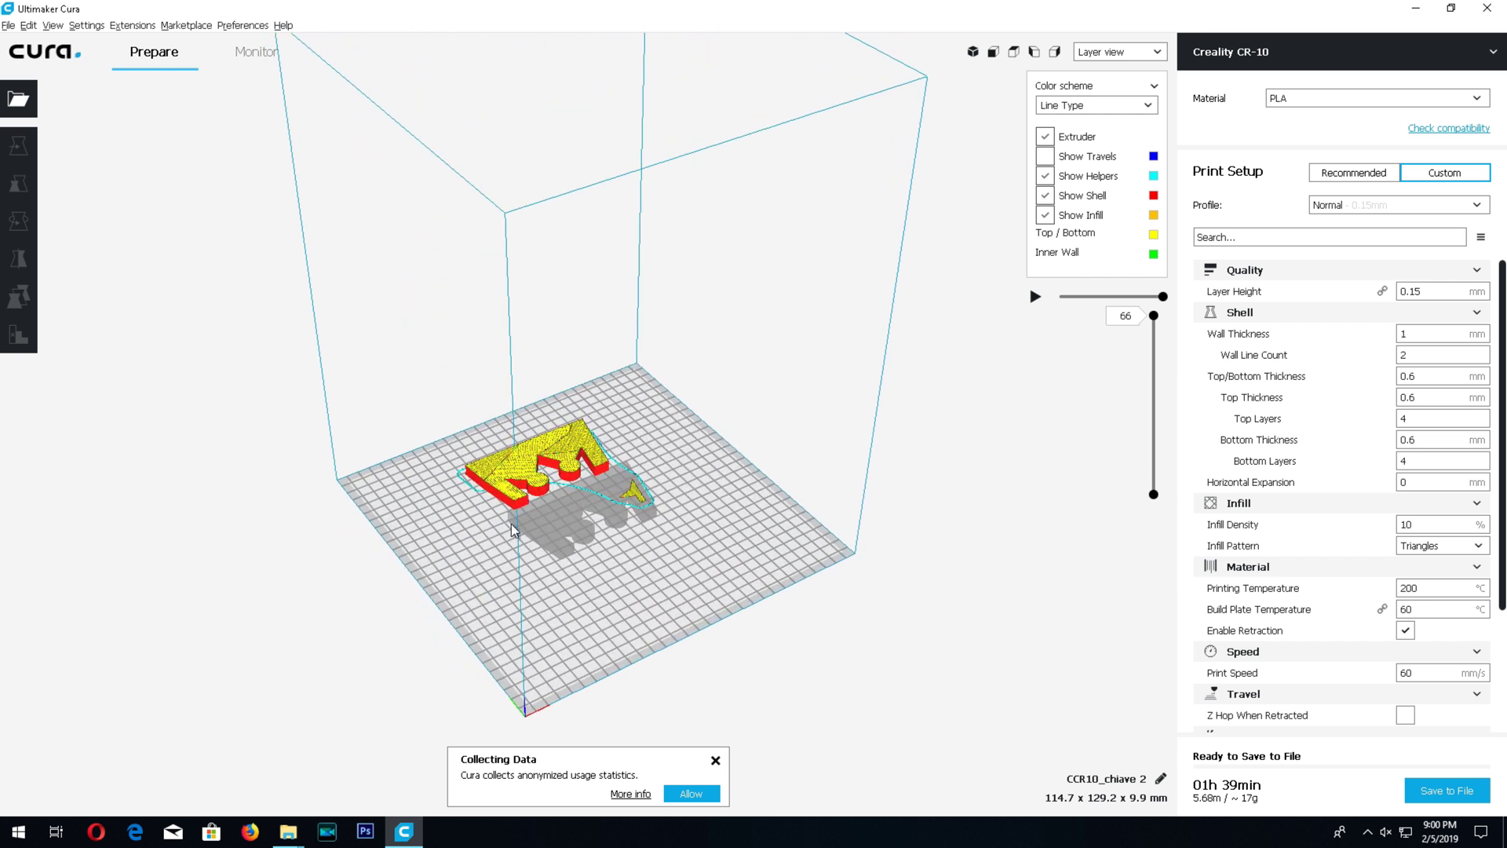